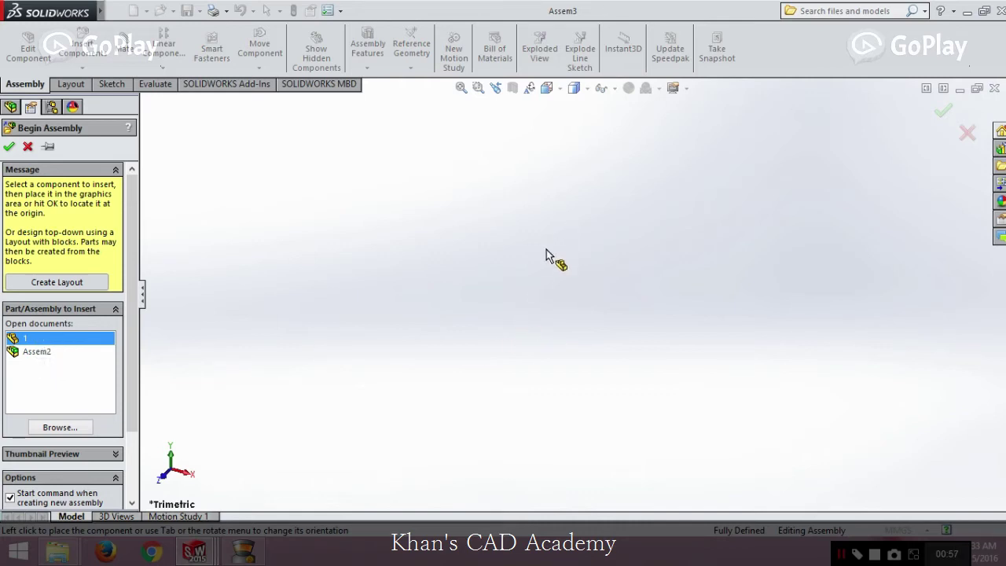
Step: Place part 1 in the new assembly and insert part 2 from the Project 3 folder below the large disc
{"action": "left_click", "coordinate": [813, 218]}
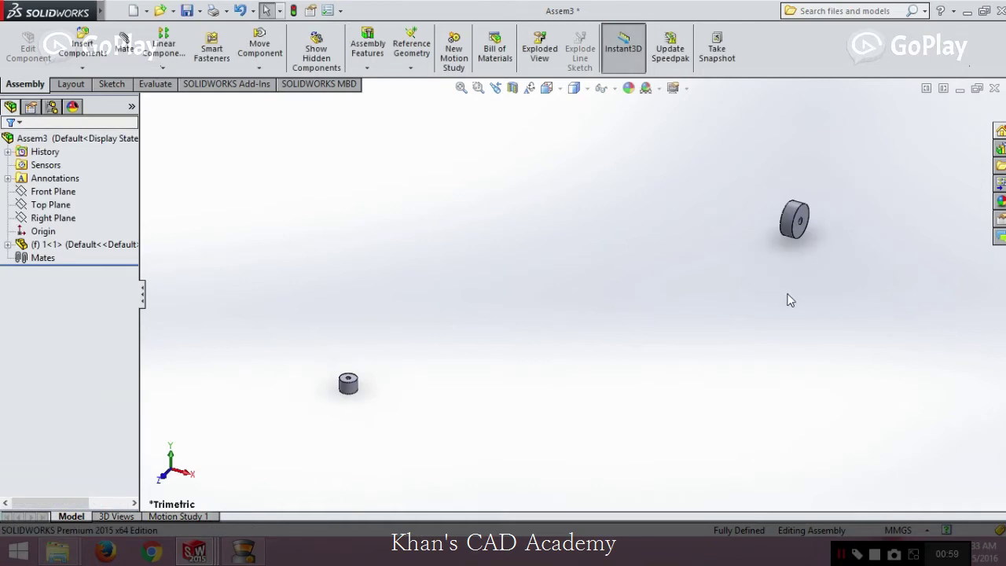
{"action": "middle_click_drag", "start_coordinate": [780, 305], "coordinate": [790, 326]}
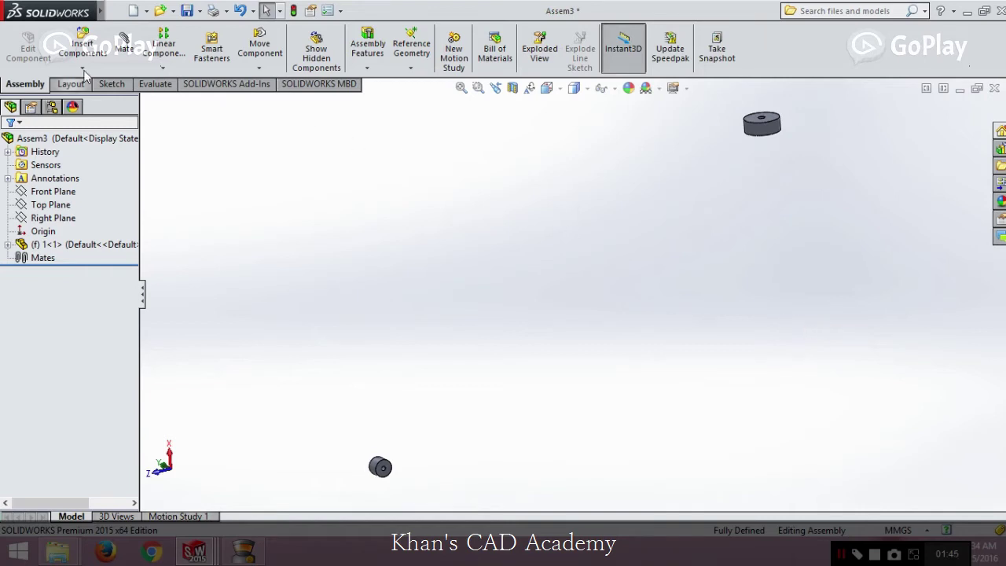
{"action": "left_click", "coordinate": [82, 48]}
{"action": "left_click", "coordinate": [76, 412]}
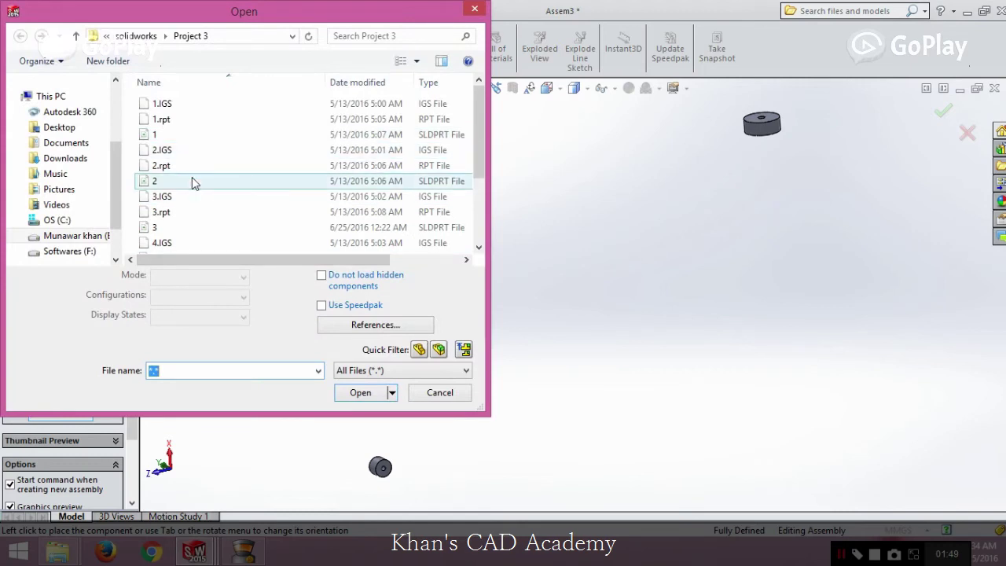
{"action": "double_click", "coordinate": [192, 182]}
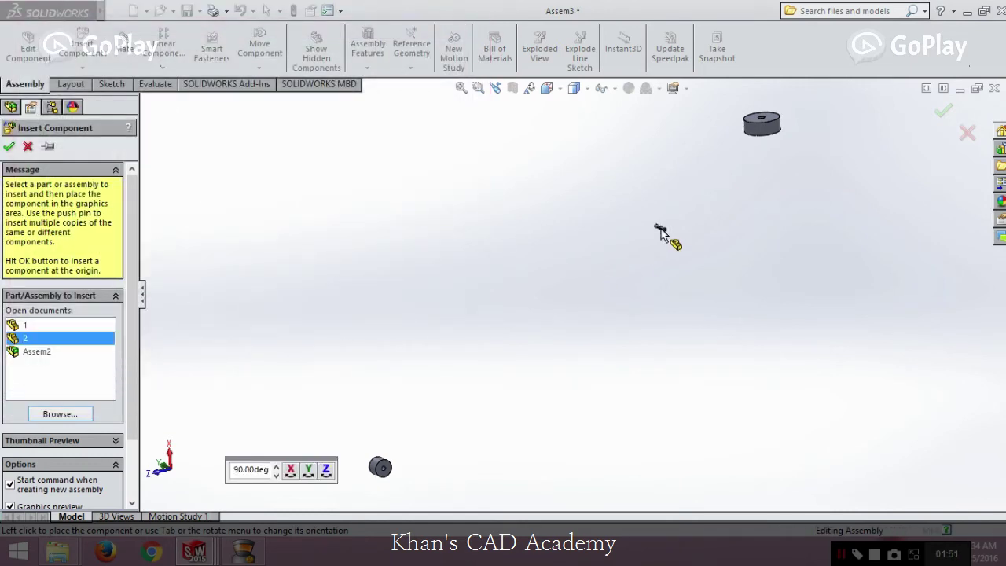
{"action": "left_click", "coordinate": [661, 233]}
Step: Insert part file 3 from the Project 3 folder into the open space beside part 2
{"action": "left_click", "coordinate": [131, 47]}
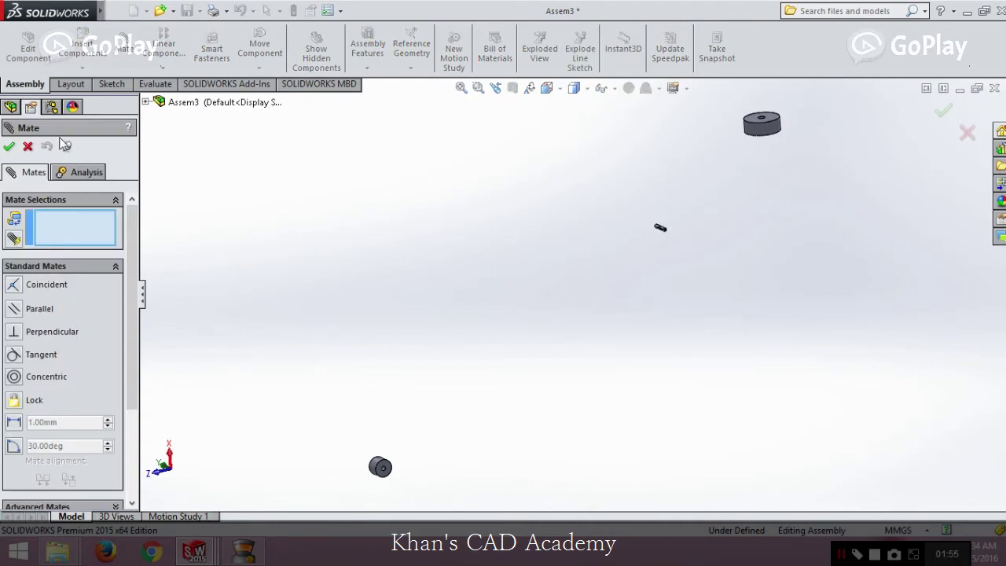
{"action": "left_click", "coordinate": [27, 146]}
{"action": "left_click", "coordinate": [82, 47]}
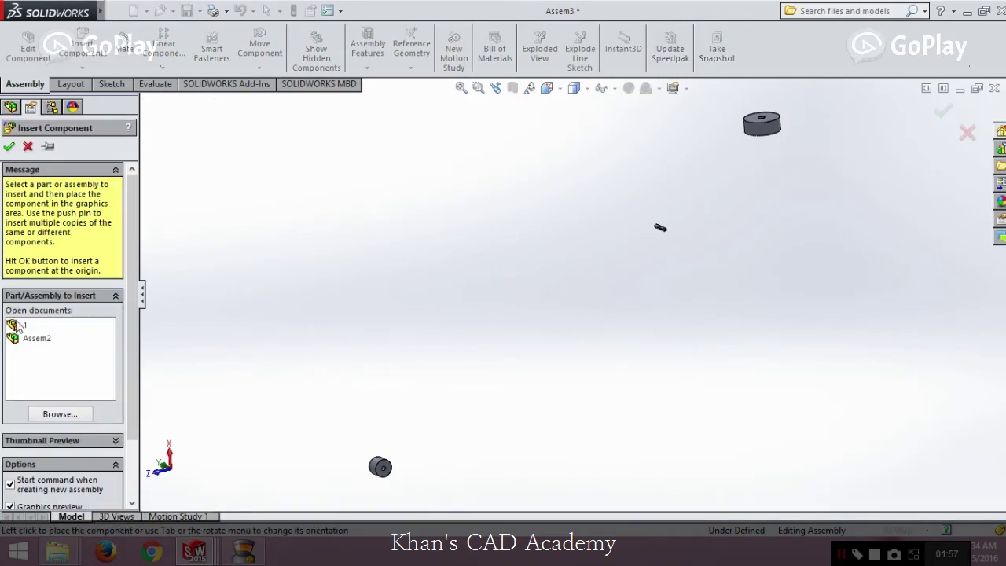
{"action": "left_click", "coordinate": [52, 414]}
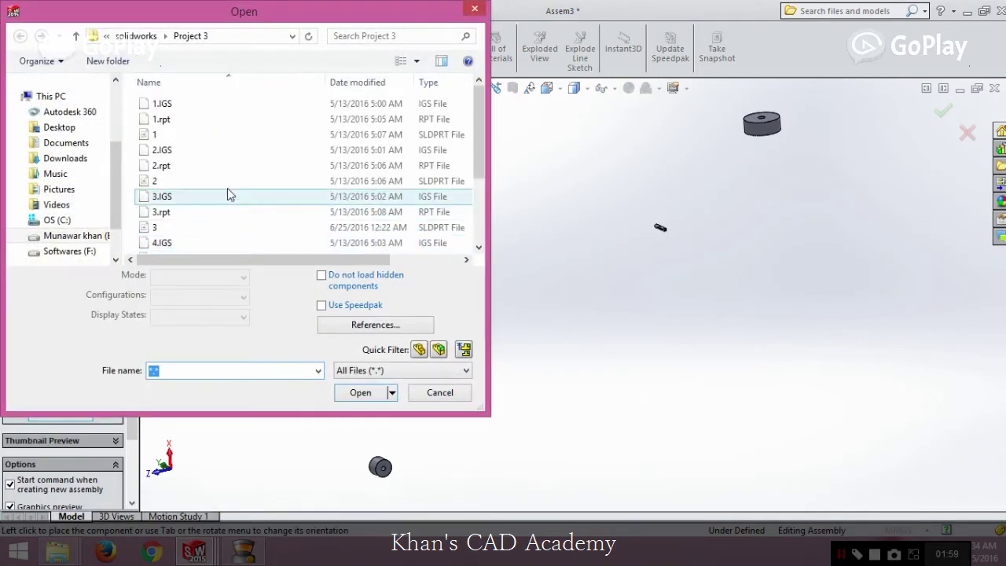
{"action": "double_click", "coordinate": [191, 228]}
{"action": "left_click", "coordinate": [465, 236]}
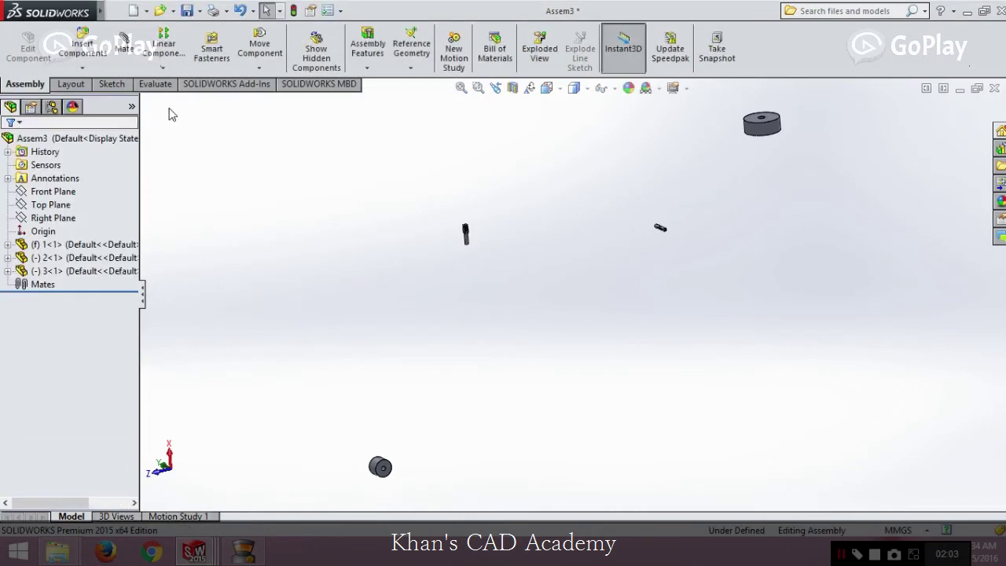
Step: Load part files 4, 5, 6 and 7 for insertion, and place only part 4 in the assembly near part 3
{"action": "left_click", "coordinate": [81, 49]}
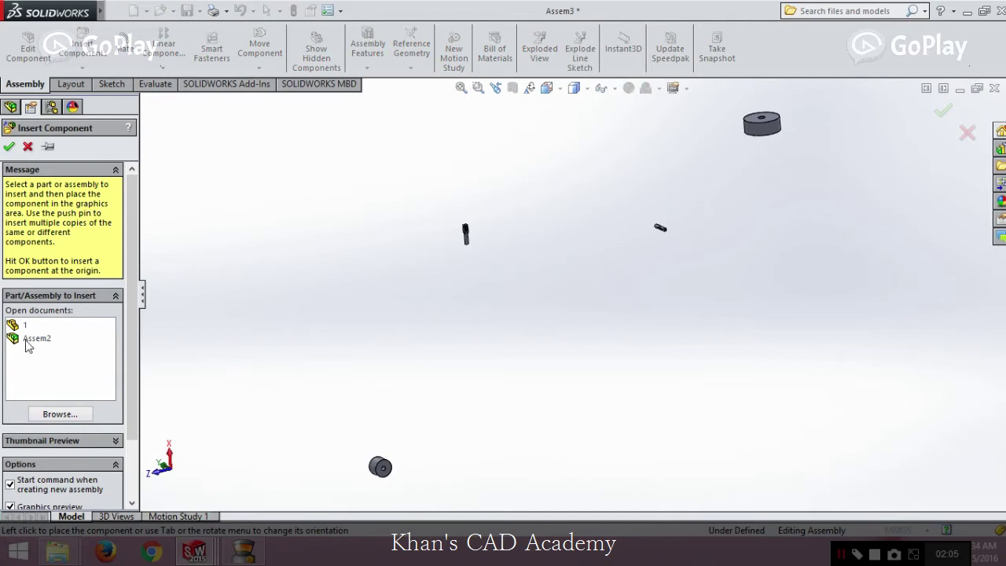
{"action": "left_click", "coordinate": [60, 414]}
{"action": "scroll", "coordinate": [484, 152], "scroll_direction": "down", "scroll_amount": 1}
{"action": "scroll", "coordinate": [484, 152], "scroll_direction": "down", "scroll_amount": 2}
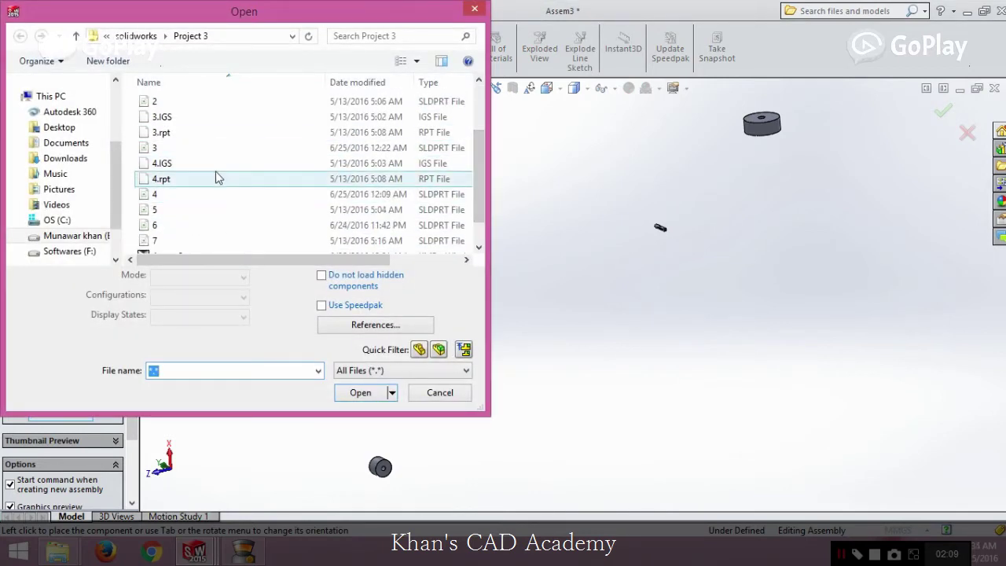
{"action": "left_click", "coordinate": [209, 198]}
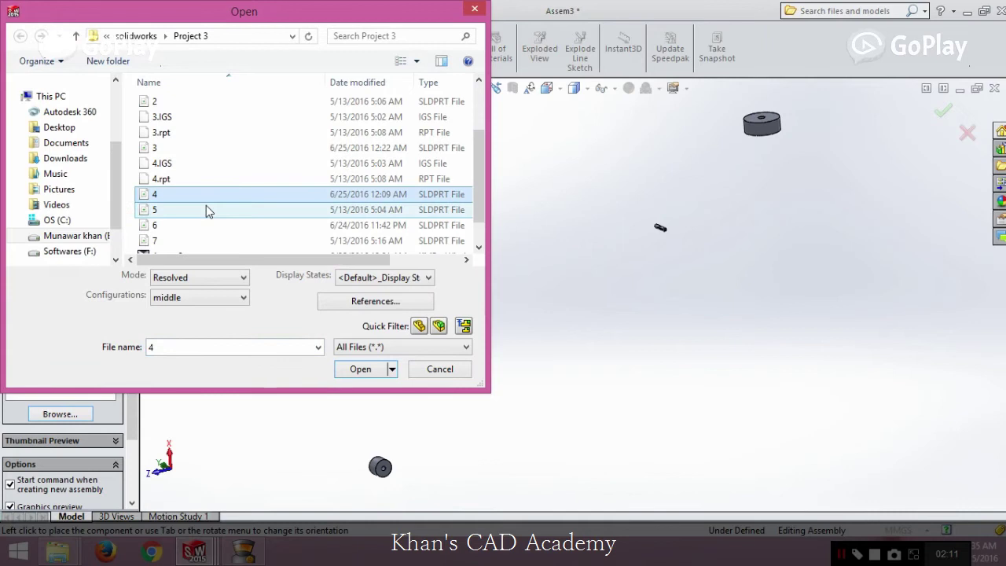
{"action": "left_click", "coordinate": [209, 209], "text": "ctrl"}
{"action": "left_click", "coordinate": [202, 224], "text": "ctrl"}
{"action": "left_click", "coordinate": [197, 241], "text": "ctrl"}
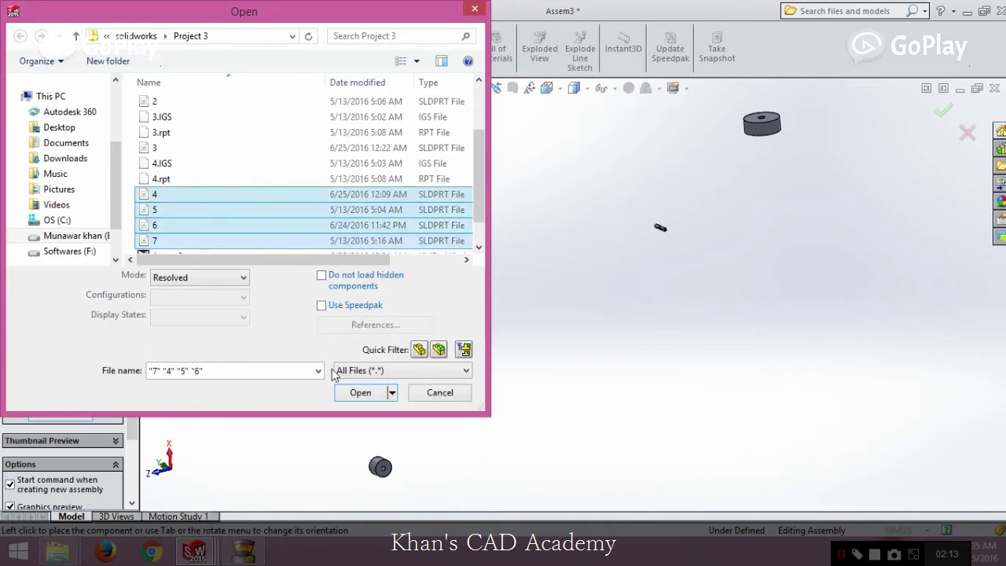
{"action": "left_click", "coordinate": [360, 392]}
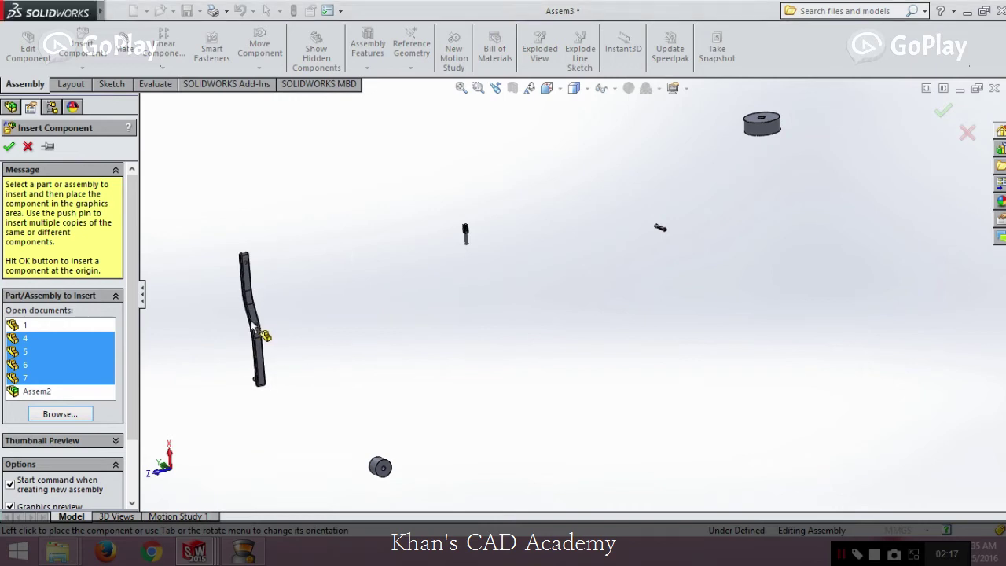
{"action": "left_click", "coordinate": [29, 339]}
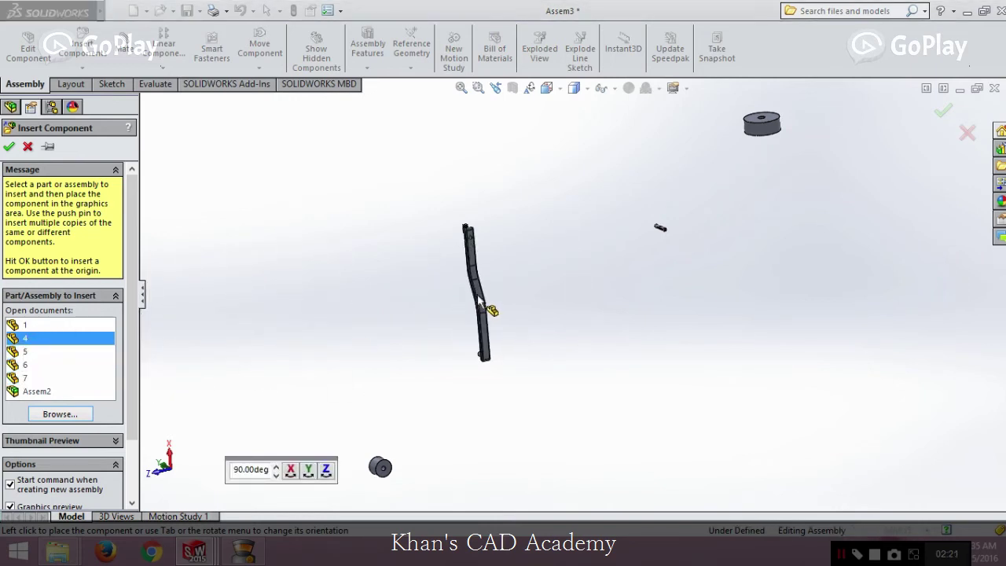
{"action": "left_click", "coordinate": [477, 293]}
Step: Insert the shaft, part file 5, between part 4 and part 2
{"action": "middle_click_drag", "start_coordinate": [495, 306], "coordinate": [593, 283]}
{"action": "left_click", "coordinate": [82, 68]}
{"action": "left_click", "coordinate": [92, 81]}
{"action": "left_click", "coordinate": [58, 414]}
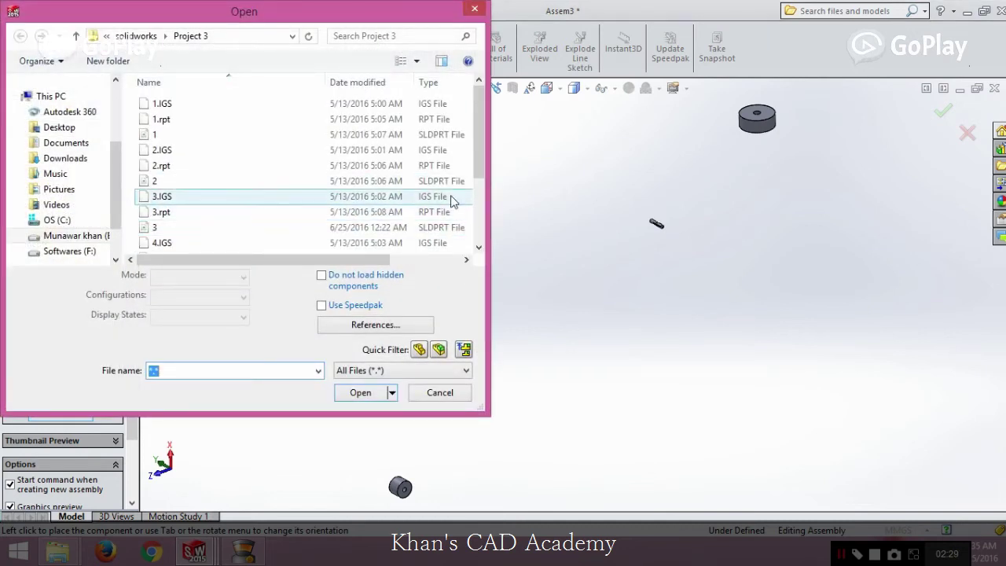
{"action": "scroll", "coordinate": [314, 211], "scroll_direction": "down", "scroll_amount": 2}
{"action": "left_click", "coordinate": [286, 185]}
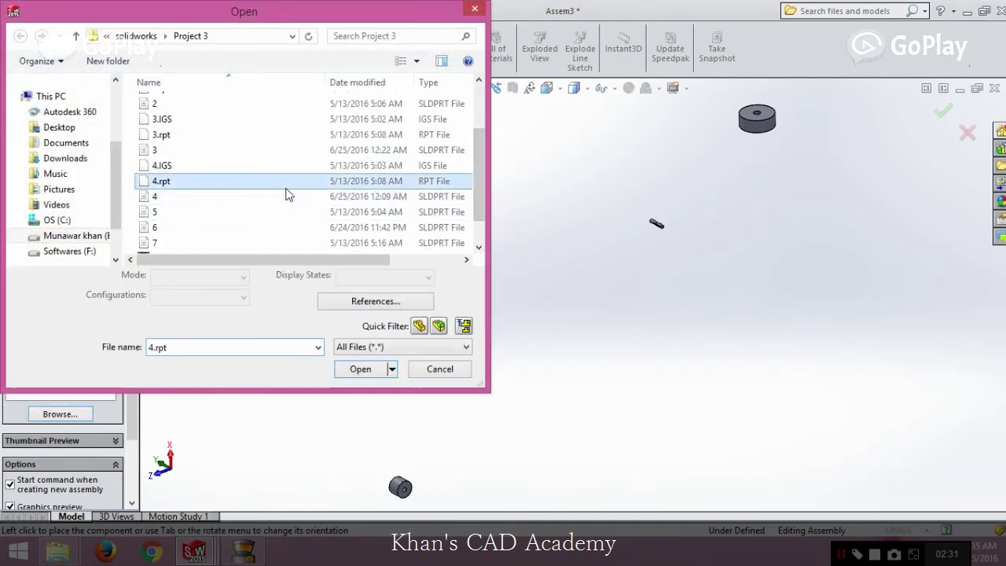
{"action": "left_click", "coordinate": [259, 198]}
{"action": "left_click", "coordinate": [213, 212]}
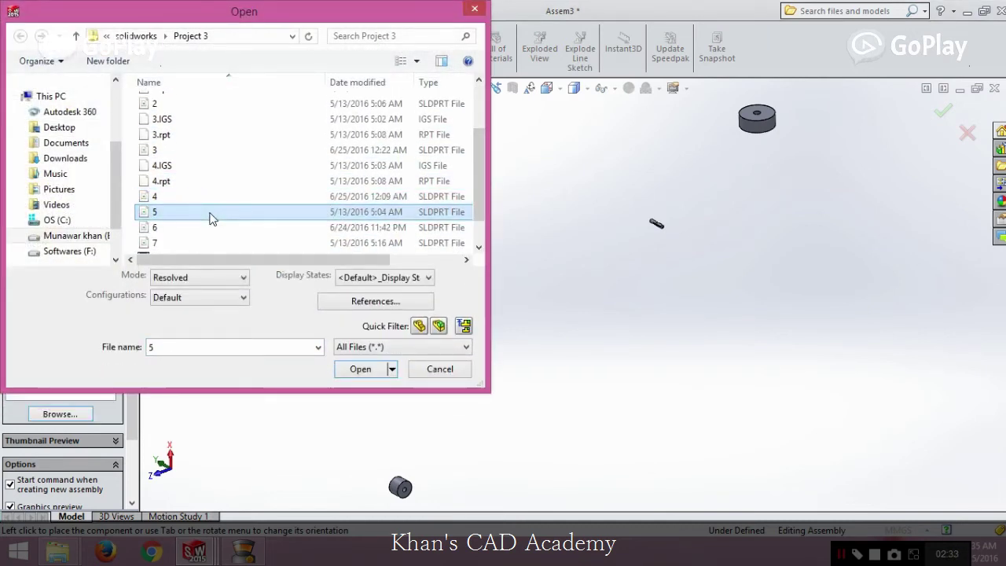
{"action": "left_click", "coordinate": [358, 369]}
{"action": "left_click", "coordinate": [623, 292]}
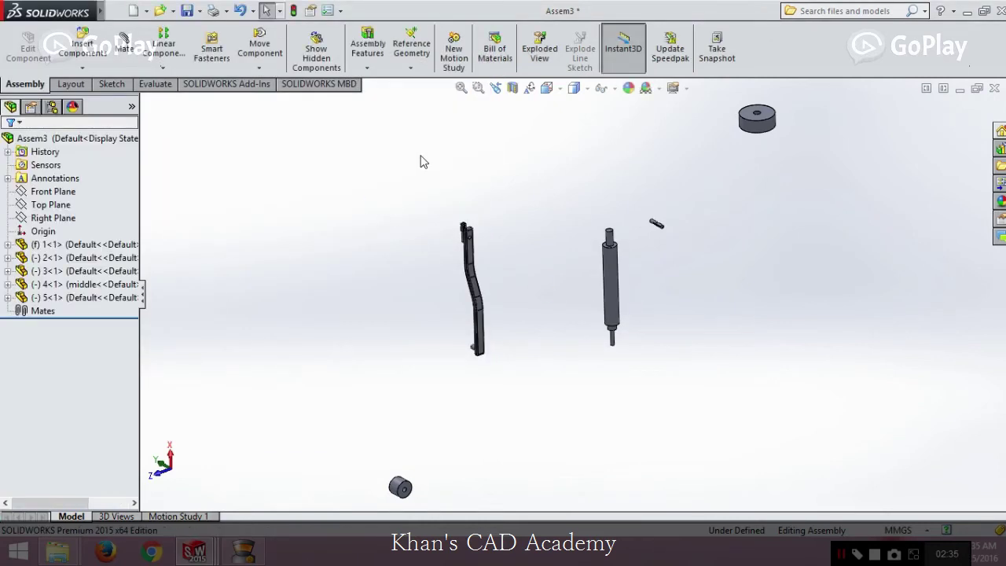
Step: Insert part file 6 beside the bent bar and delete the duplicate copy of part 5
{"action": "left_click", "coordinate": [82, 67]}
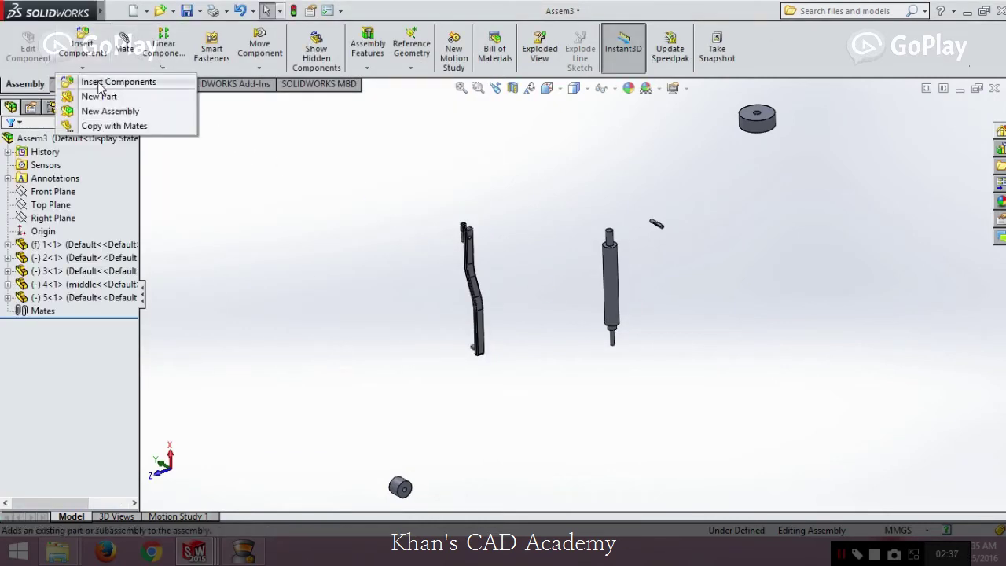
{"action": "left_click", "coordinate": [110, 81]}
{"action": "left_click", "coordinate": [31, 413]}
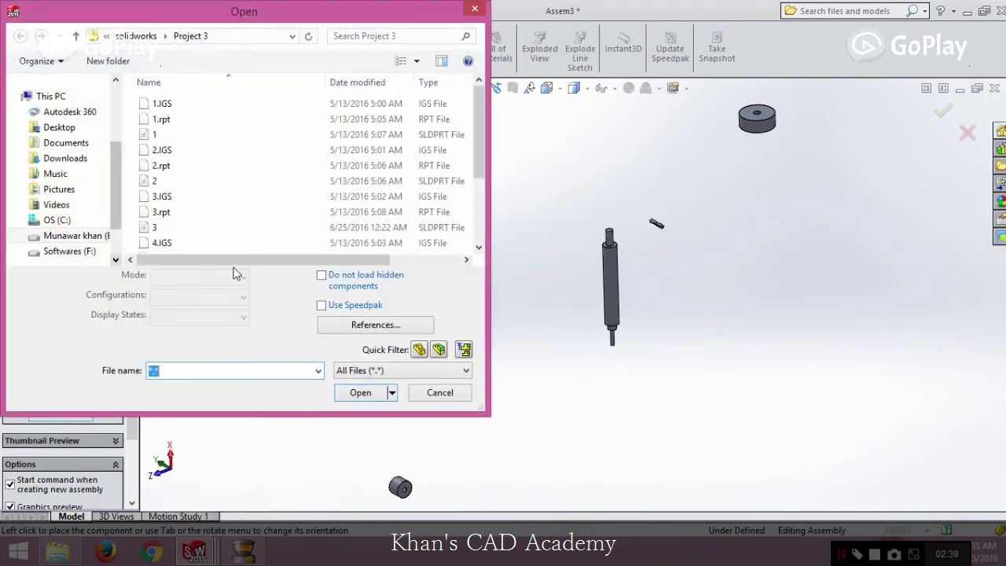
{"action": "left_click_drag", "start_coordinate": [481, 157], "coordinate": [480, 216]}
{"action": "double_click", "coordinate": [181, 184]}
{"action": "left_click", "coordinate": [357, 376]}
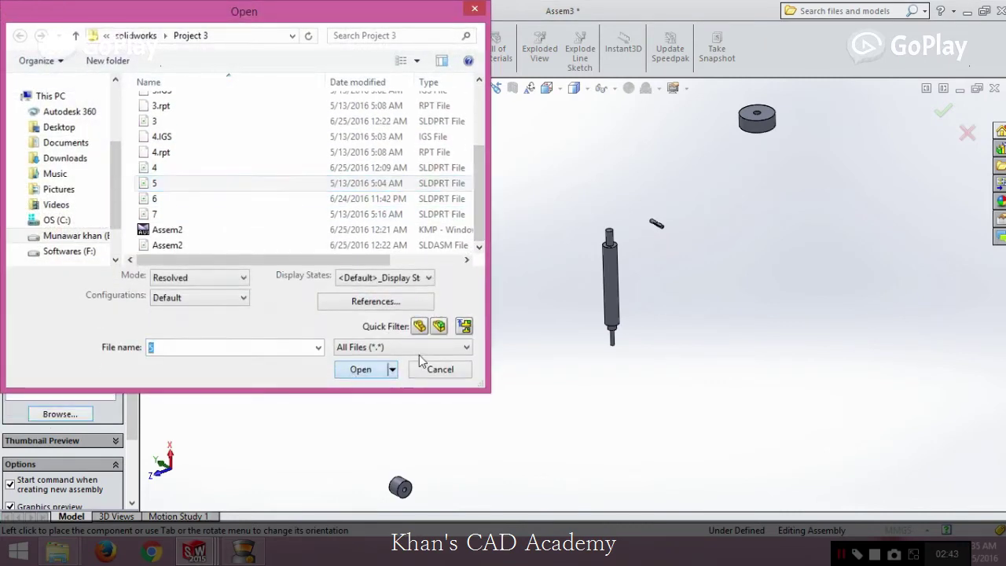
{"action": "left_click", "coordinate": [62, 413]}
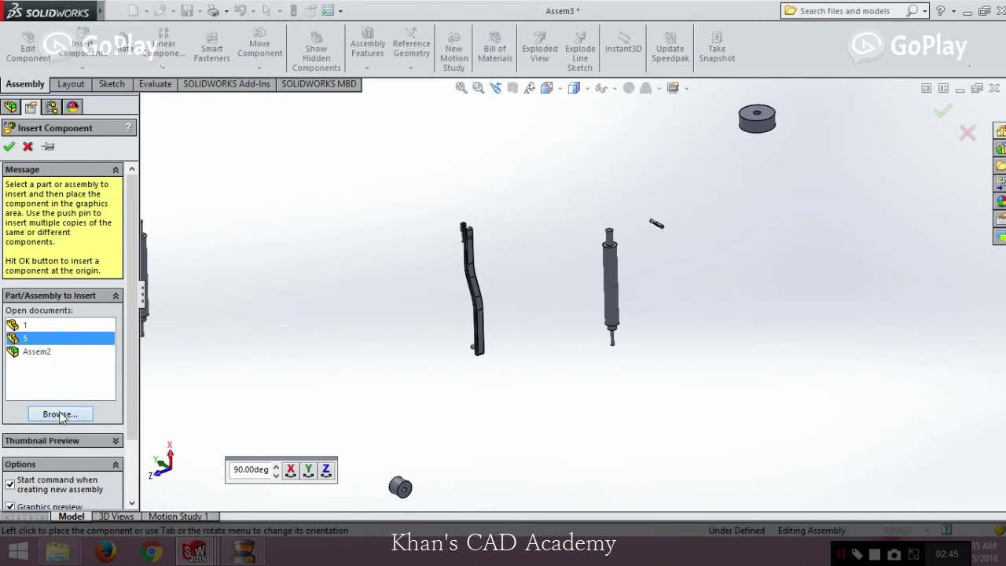
{"action": "scroll", "coordinate": [479, 215], "scroll_direction": "down", "scroll_amount": 2}
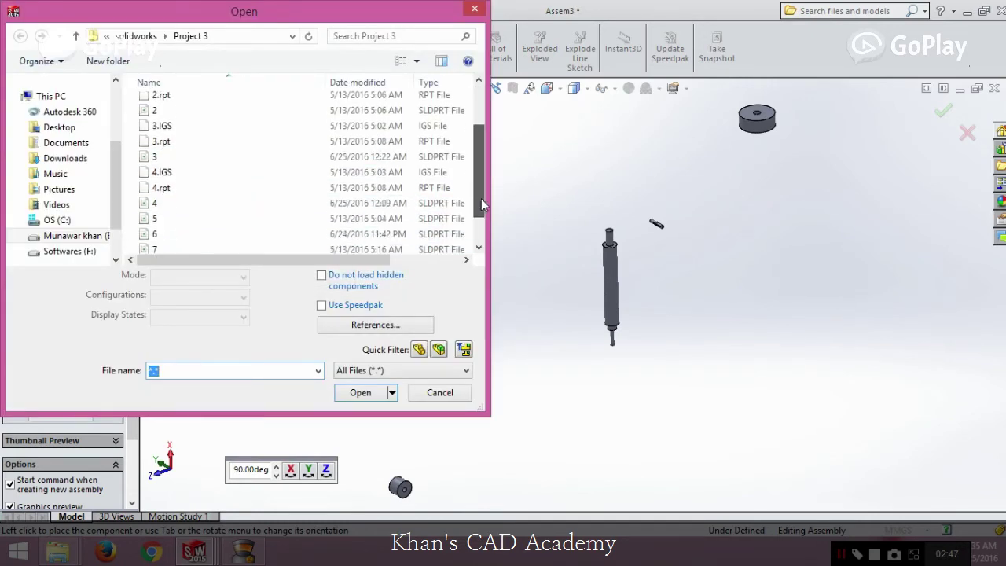
{"action": "double_click", "coordinate": [209, 227]}
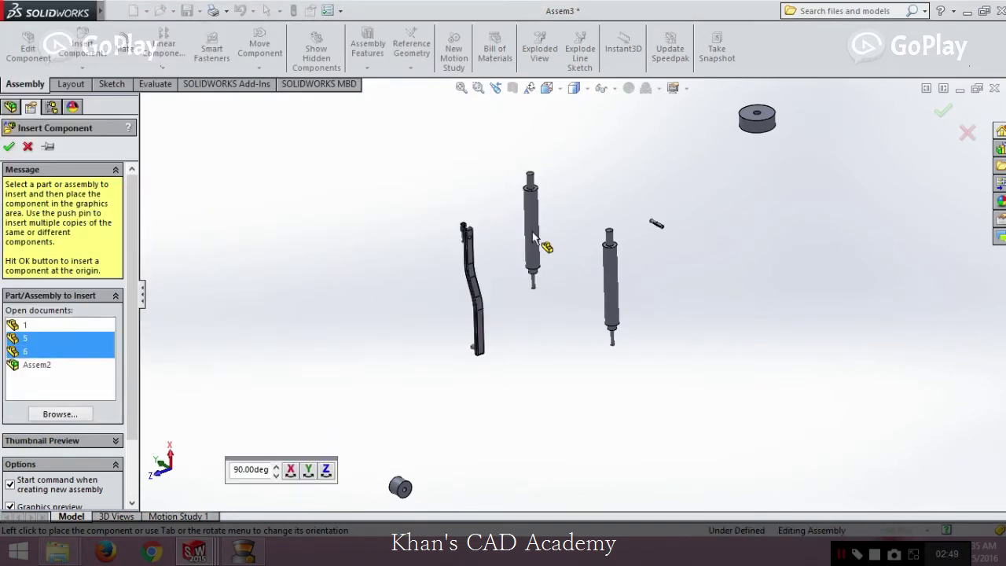
{"action": "left_click", "coordinate": [387, 250]}
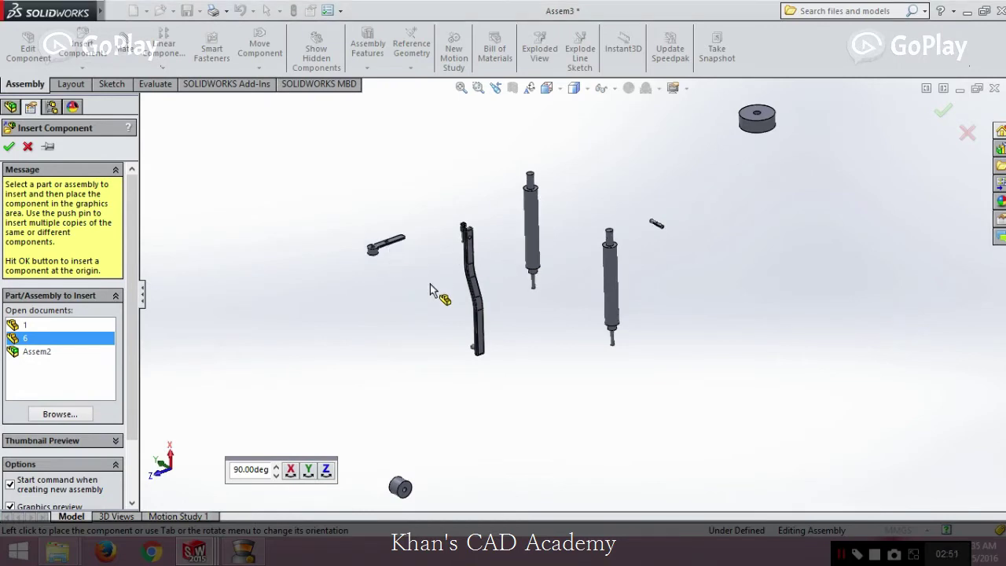
{"action": "left_click", "coordinate": [541, 246]}
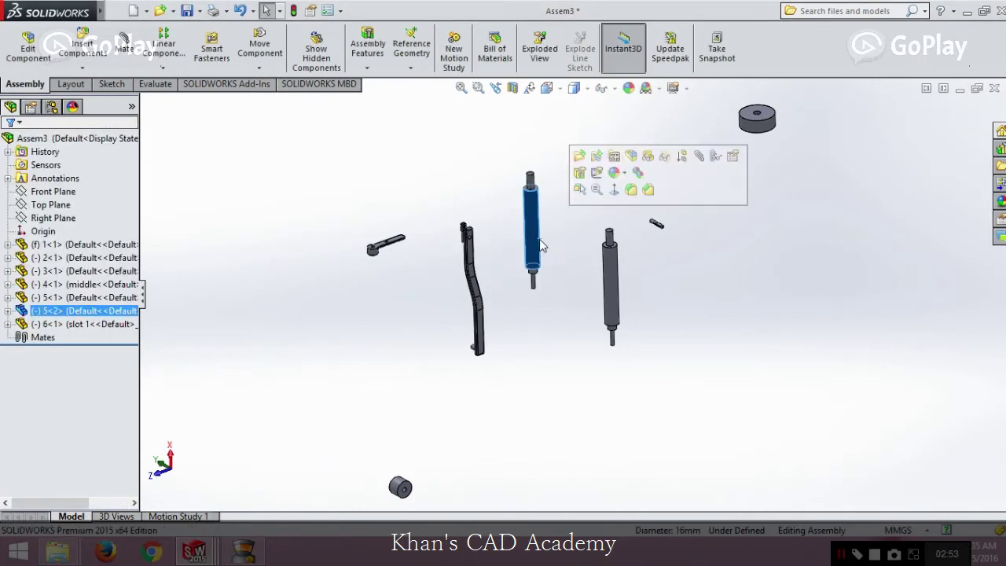
{"action": "key", "text": "Delete"}
Step: Insert the long rod, part file 7, across the middle of the assembly
{"action": "left_click", "coordinate": [100, 45]}
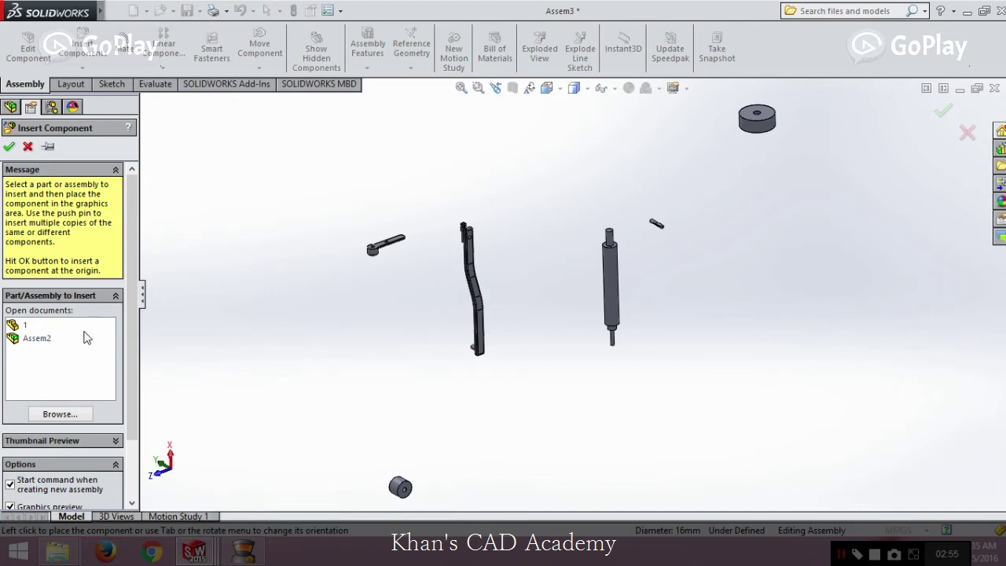
{"action": "left_click", "coordinate": [59, 414]}
{"action": "left_click_drag", "start_coordinate": [472, 153], "coordinate": [487, 258]}
{"action": "left_click", "coordinate": [463, 181]}
{"action": "double_click", "coordinate": [270, 214]}
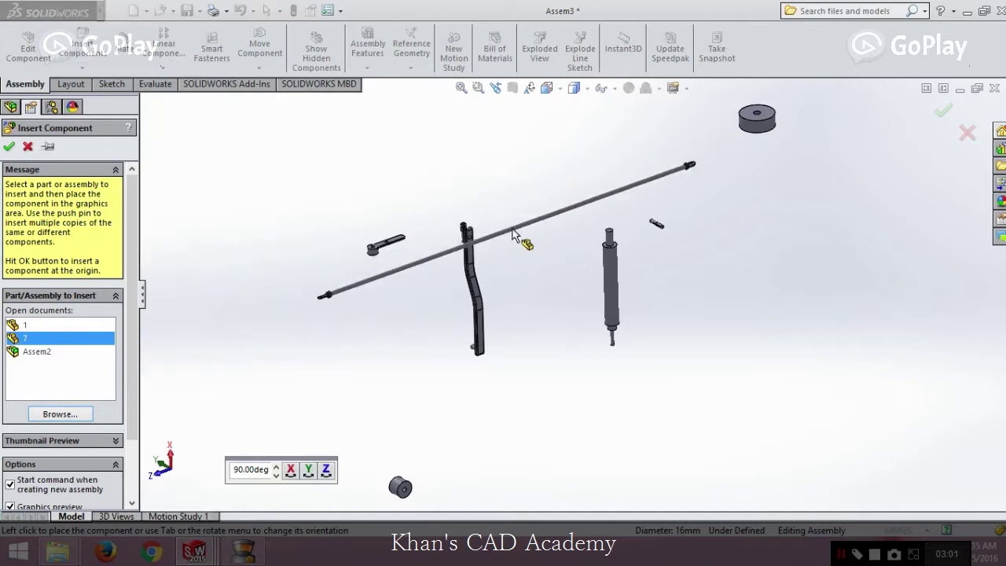
{"action": "left_click", "coordinate": [494, 296]}
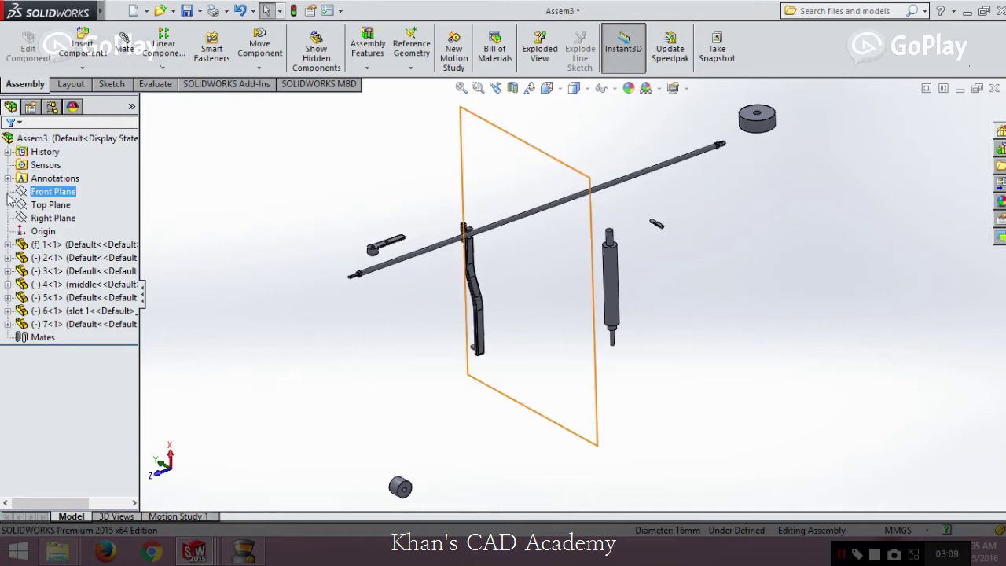
Step: Add a concentric mate between the upper pin of shaft part 5 and the centre hole of the large disc
{"action": "middle_click_drag", "start_coordinate": [512, 262], "coordinate": [530, 284]}
{"action": "middle_click_drag", "start_coordinate": [601, 246], "coordinate": [766, 206]}
{"action": "left_click", "coordinate": [113, 135]}
{"action": "left_click", "coordinate": [123, 44]}
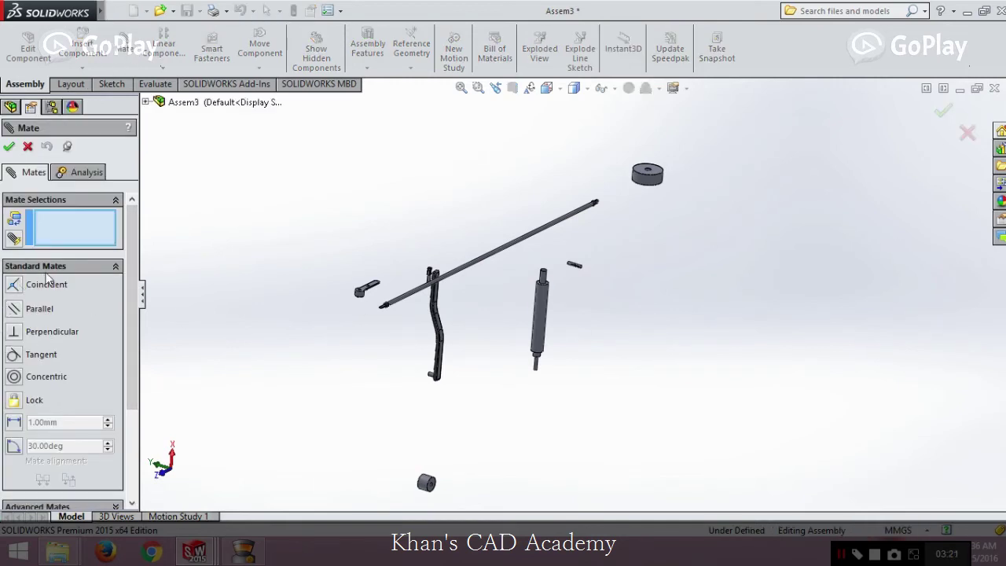
{"action": "scroll", "coordinate": [518, 318], "scroll_direction": "down", "scroll_amount": 3}
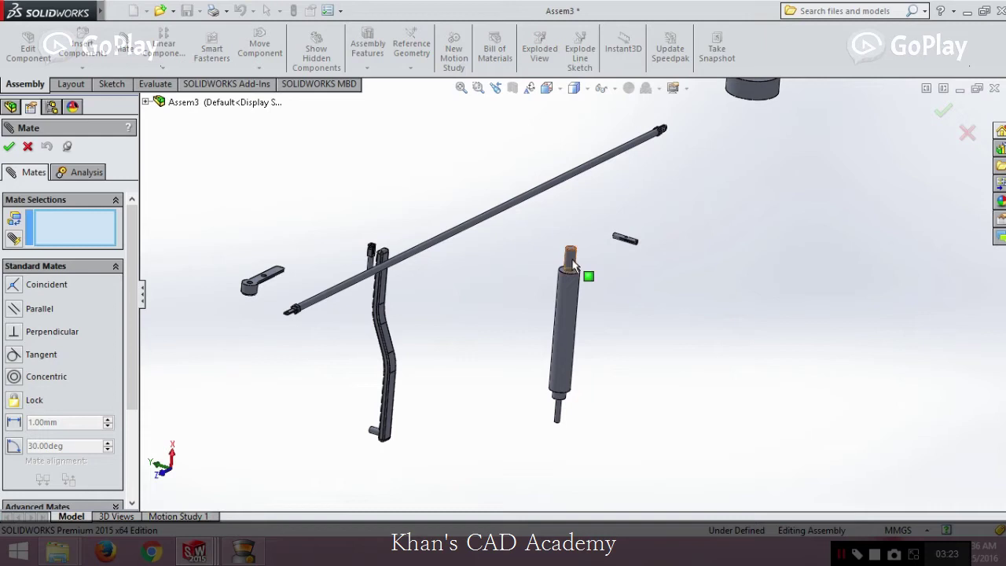
{"action": "left_click", "coordinate": [573, 265]}
{"action": "scroll", "coordinate": [722, 204], "scroll_direction": "up", "scroll_amount": 3}
{"action": "scroll", "coordinate": [535, 229], "scroll_direction": "down", "scroll_amount": 5}
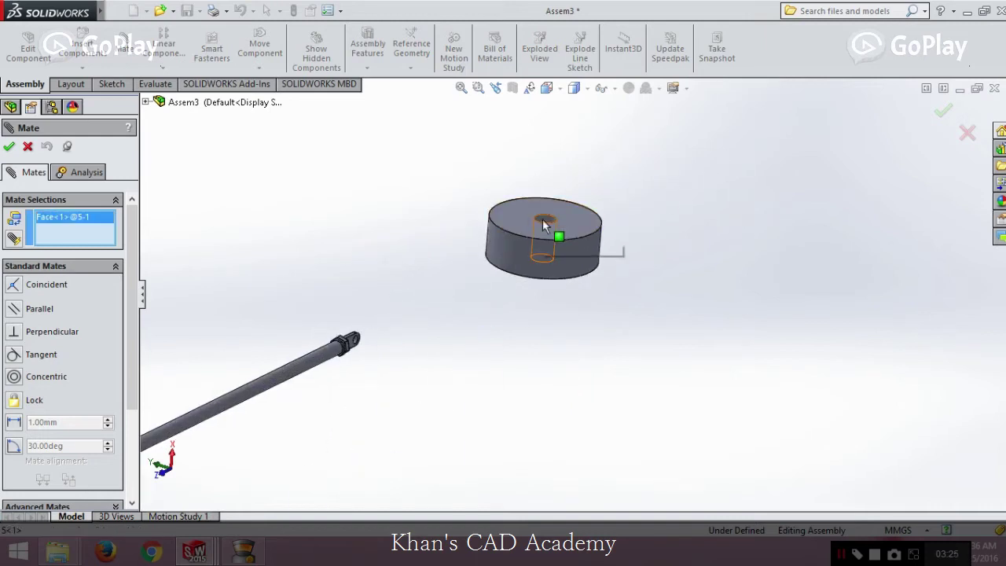
{"action": "left_click", "coordinate": [543, 226]}
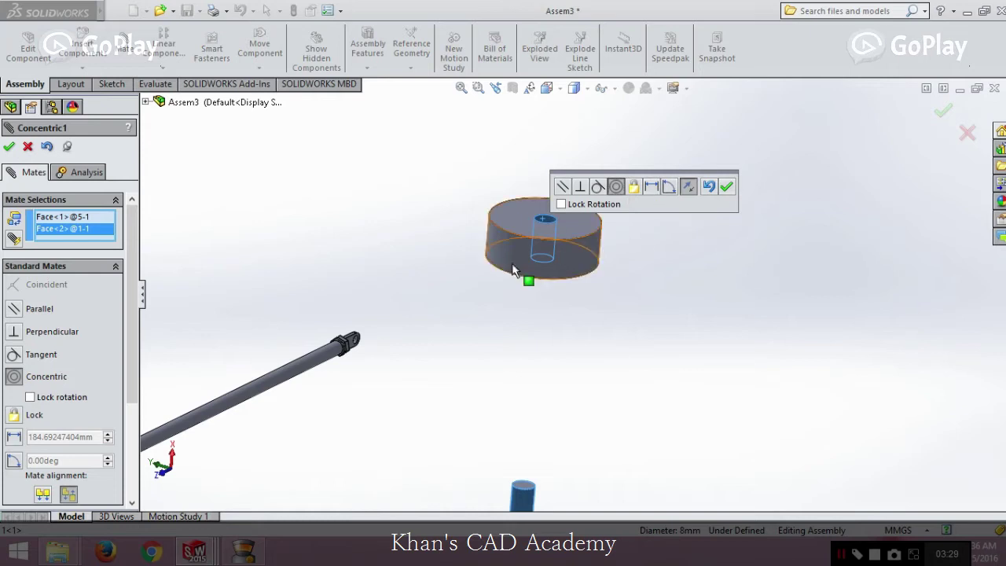
{"action": "left_click", "coordinate": [726, 187]}
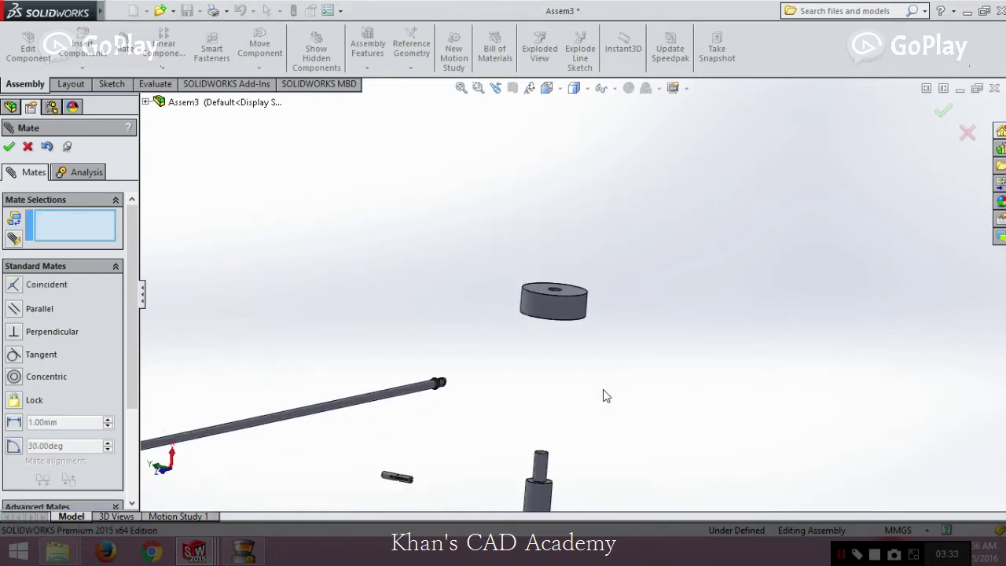
{"action": "left_click_drag", "start_coordinate": [556, 271], "coordinate": [588, 272]}
{"action": "middle_click_drag", "start_coordinate": [588, 272], "coordinate": [566, 240]}
{"action": "left_click_drag", "start_coordinate": [565, 236], "coordinate": [662, 330]}
{"action": "middle_click_drag", "start_coordinate": [662, 330], "coordinate": [569, 337]}
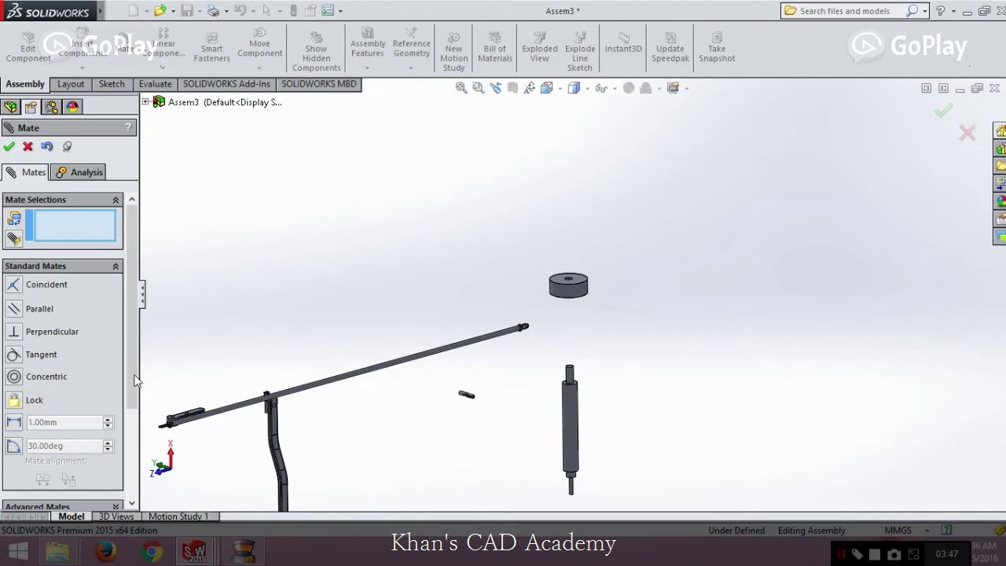
Step: Add a coincident mate between the end face of shaft part 5's upper pin and the top face of the large disc
{"action": "scroll", "coordinate": [576, 363], "scroll_direction": "down", "scroll_amount": 3}
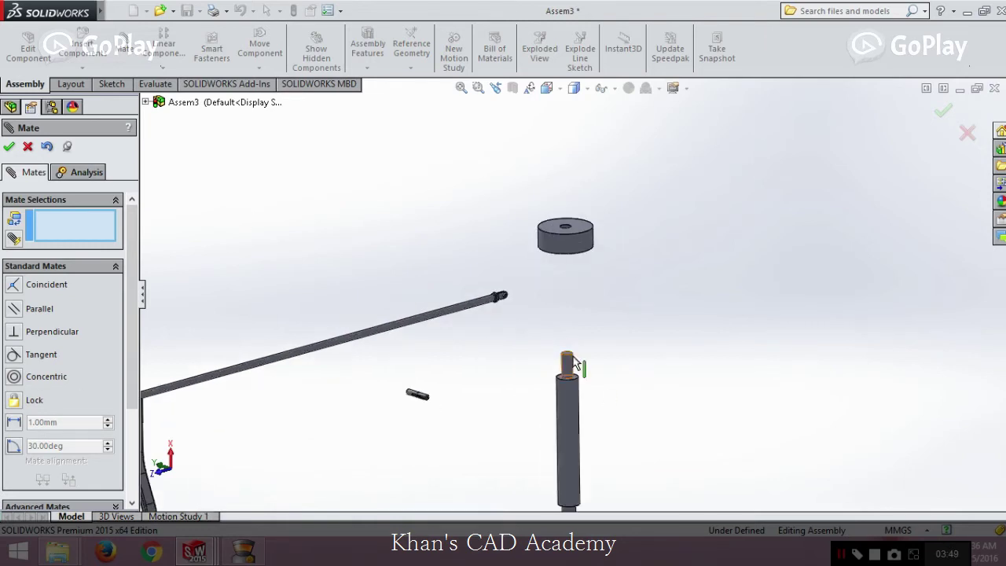
{"action": "scroll", "coordinate": [567, 346], "scroll_direction": "down", "scroll_amount": 3}
{"action": "left_click", "coordinate": [564, 298]}
{"action": "scroll", "coordinate": [558, 330], "scroll_direction": "up", "scroll_amount": 2}
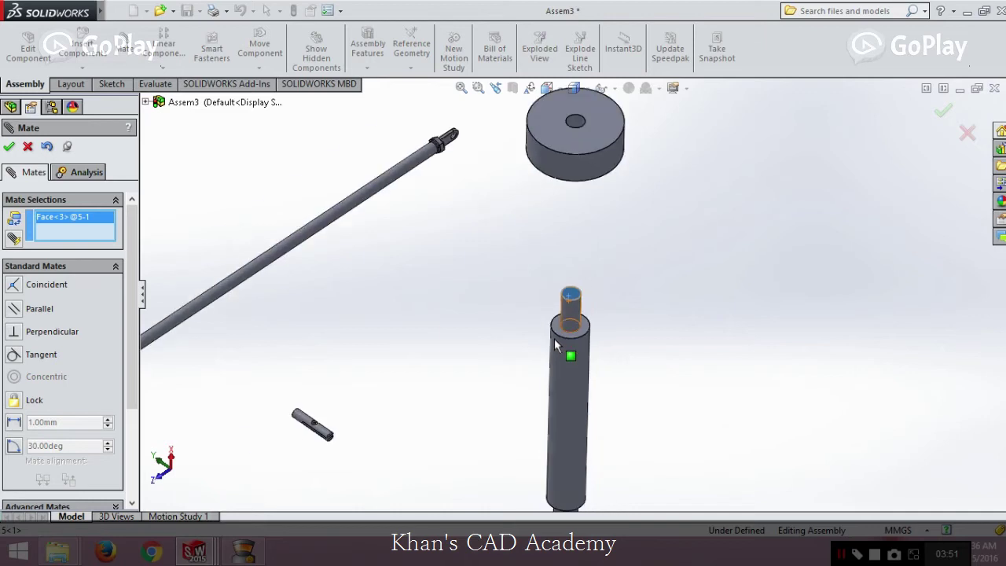
{"action": "left_click", "coordinate": [590, 188]}
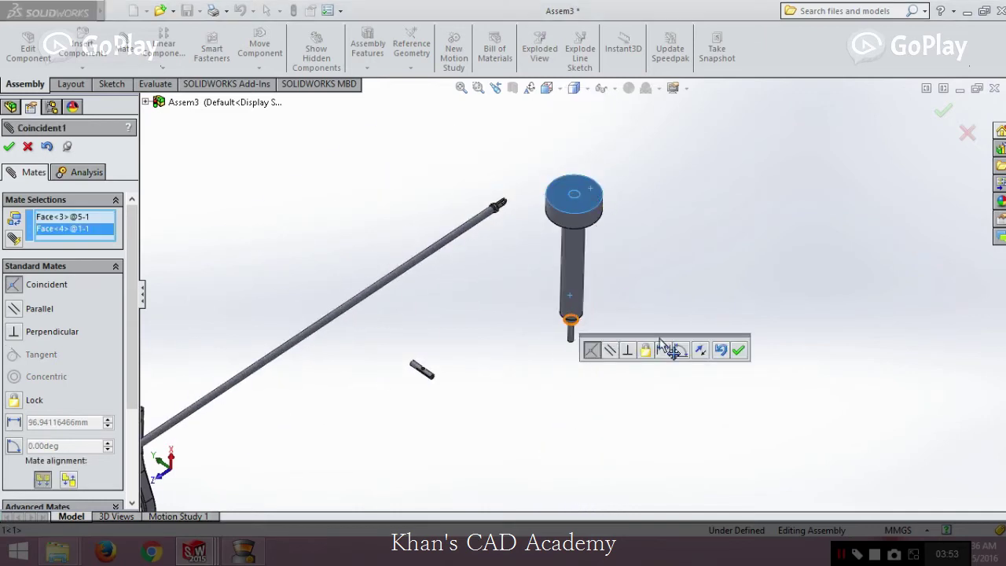
{"action": "left_click", "coordinate": [736, 352]}
{"action": "middle_click_drag", "start_coordinate": [608, 307], "coordinate": [583, 181]}
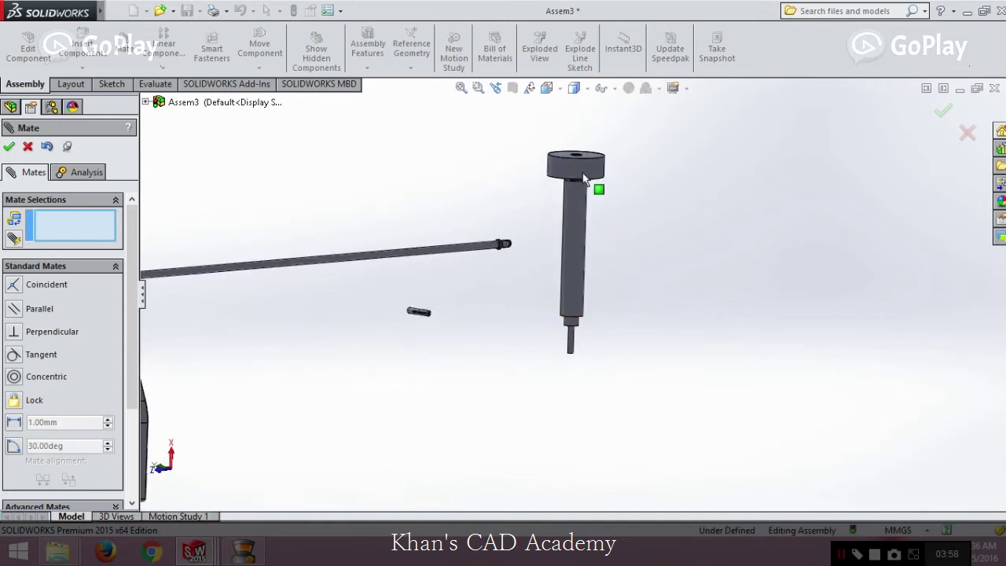
{"action": "left_click", "coordinate": [572, 257]}
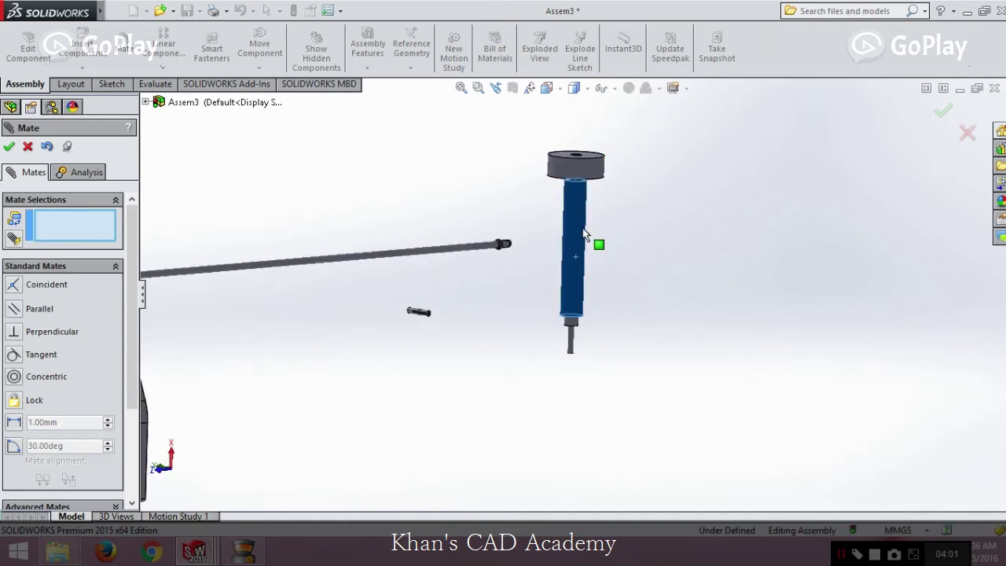
{"action": "scroll", "coordinate": [610, 276], "scroll_direction": "down", "scroll_amount": 3}
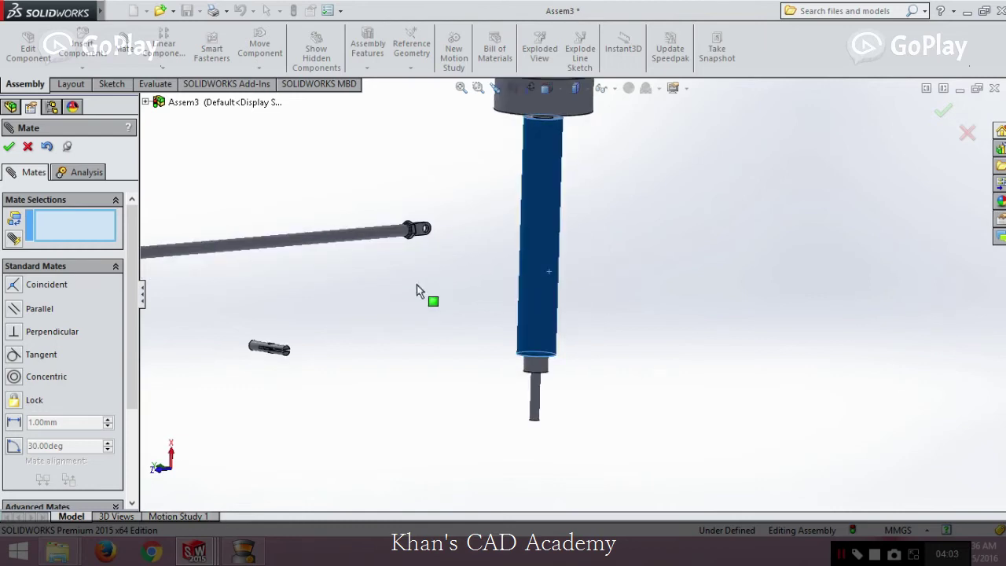
{"action": "scroll", "coordinate": [542, 320], "scroll_direction": "down", "scroll_amount": 2}
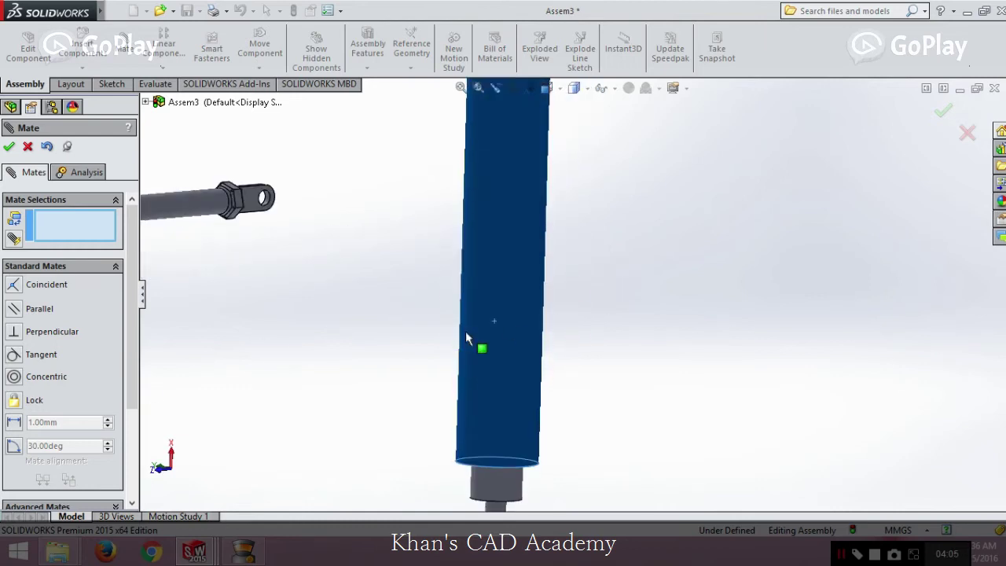
{"action": "scroll", "coordinate": [569, 302], "scroll_direction": "up", "scroll_amount": 3}
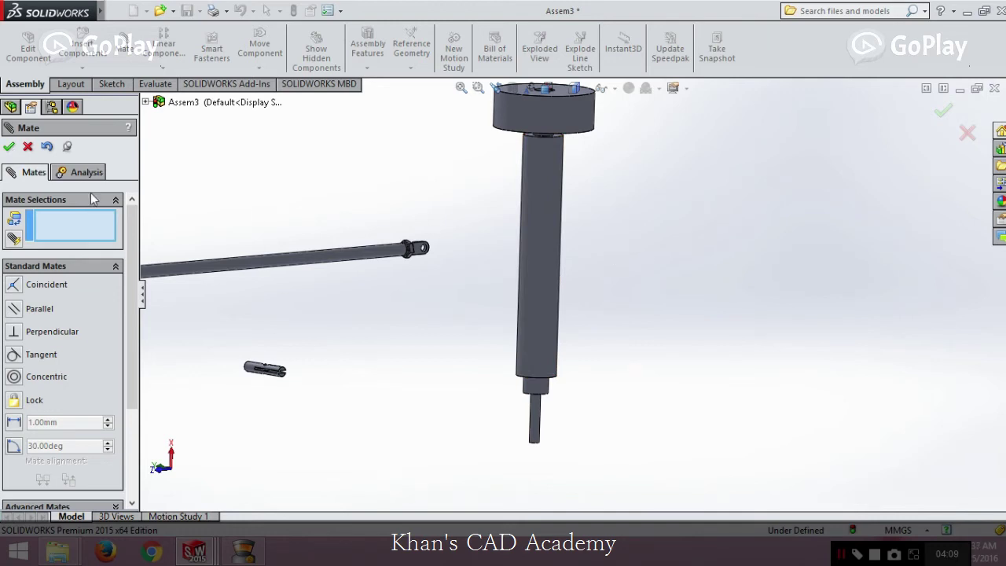
{"action": "scroll", "coordinate": [565, 283], "scroll_direction": "up", "scroll_amount": 5}
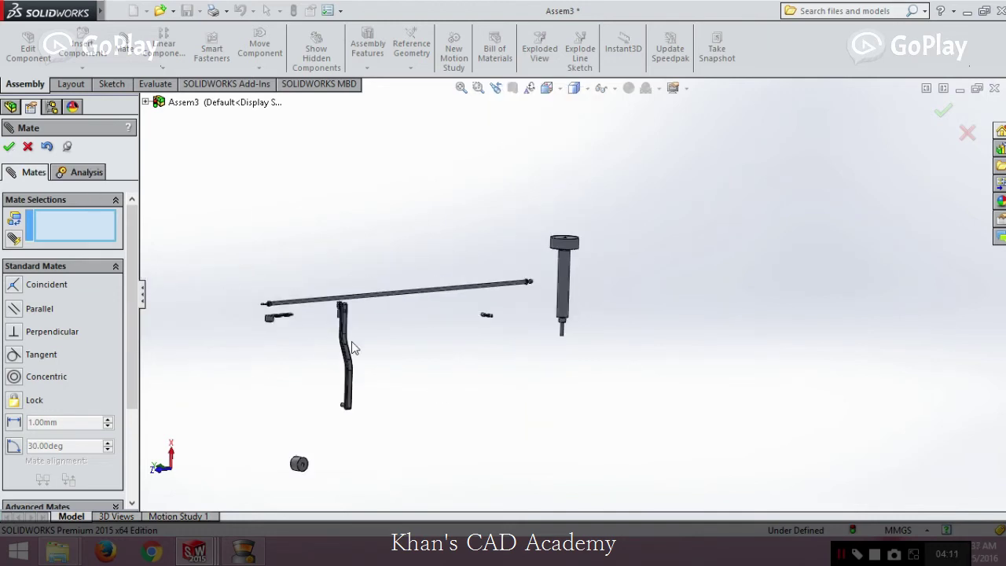
Step: Add a concentric mate between the boss hole of arm part 6 and the lower pin of shaft part 5
{"action": "scroll", "coordinate": [353, 346], "scroll_direction": "down", "scroll_amount": 3}
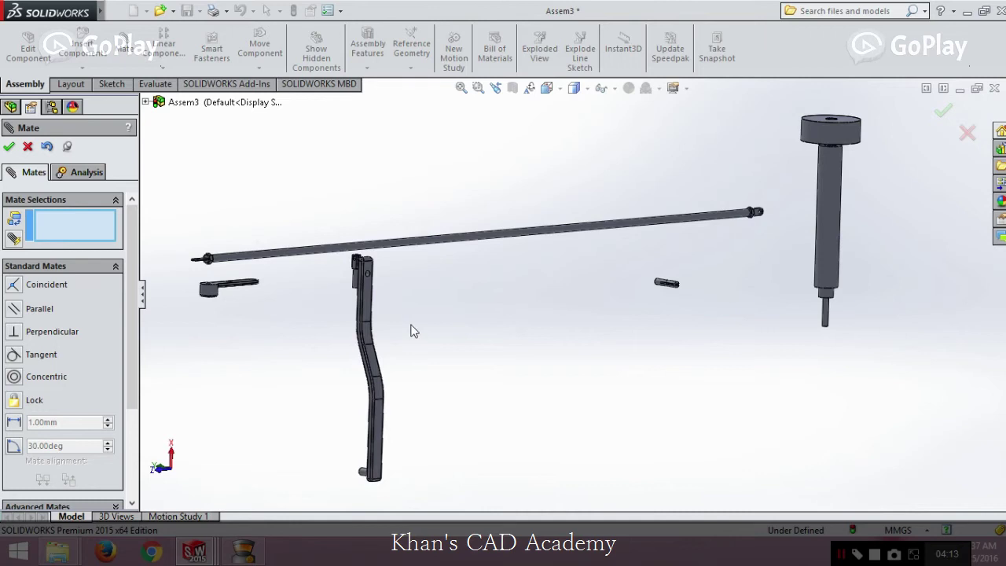
{"action": "scroll", "coordinate": [278, 316], "scroll_direction": "down", "scroll_amount": 3}
{"action": "middle_click_drag", "start_coordinate": [193, 290], "coordinate": [267, 302]}
{"action": "scroll", "coordinate": [342, 294], "scroll_direction": "down", "scroll_amount": 3}
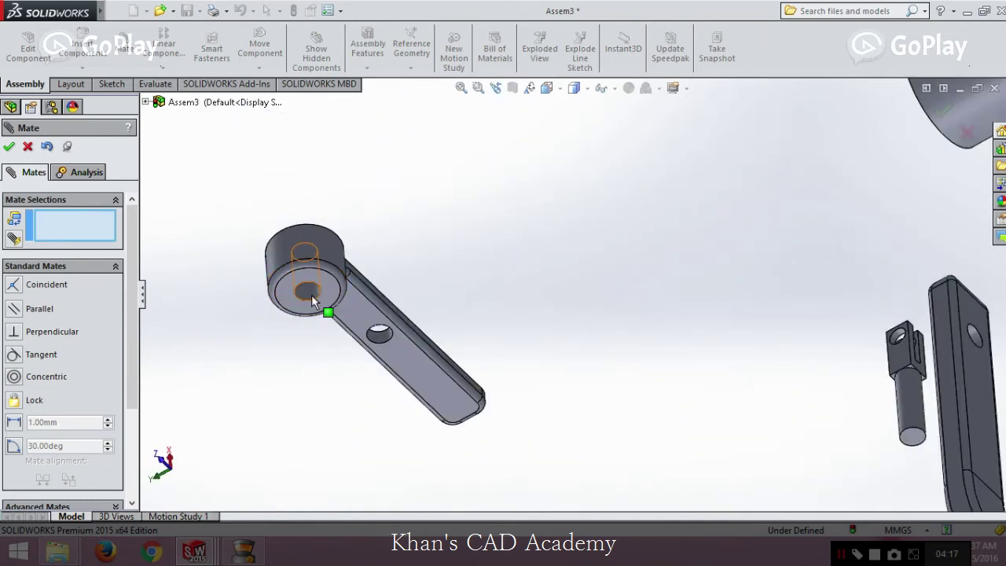
{"action": "left_click", "coordinate": [311, 295]}
{"action": "scroll", "coordinate": [464, 420], "scroll_direction": "up", "scroll_amount": 5}
{"action": "middle_click_drag", "start_coordinate": [681, 393], "coordinate": [867, 447]}
{"action": "scroll", "coordinate": [837, 395], "scroll_direction": "down", "scroll_amount": 5}
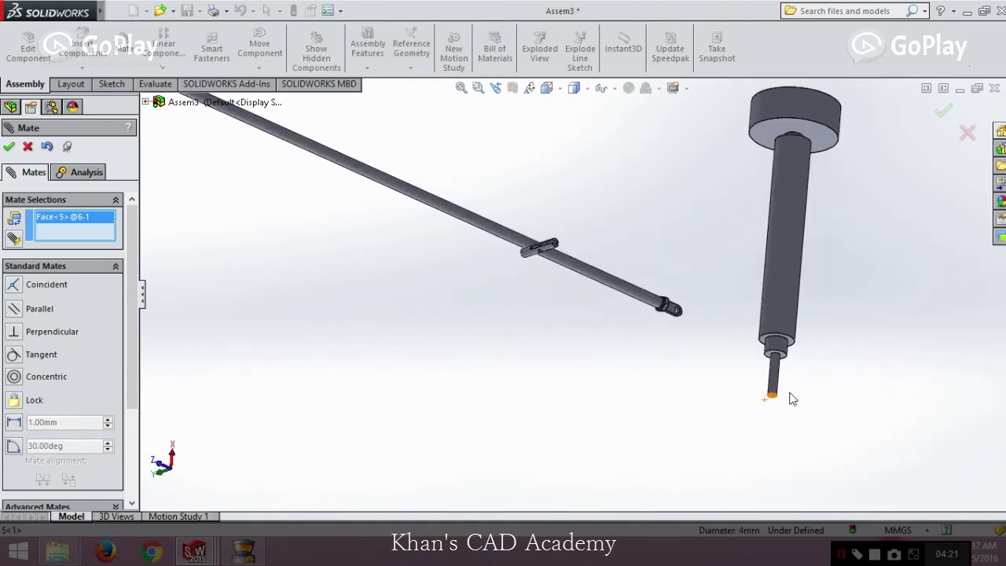
{"action": "left_click", "coordinate": [774, 375]}
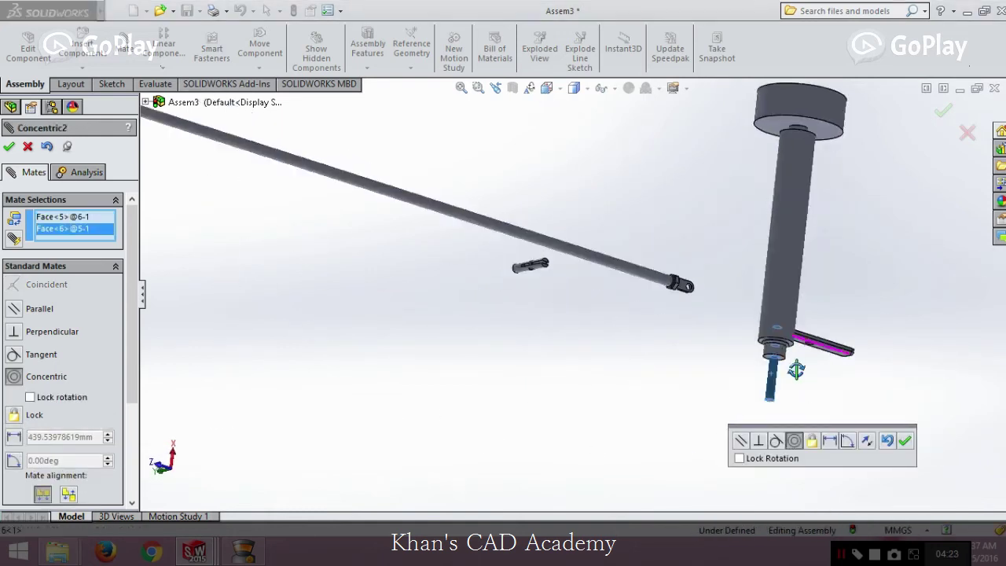
{"action": "left_click", "coordinate": [904, 440]}
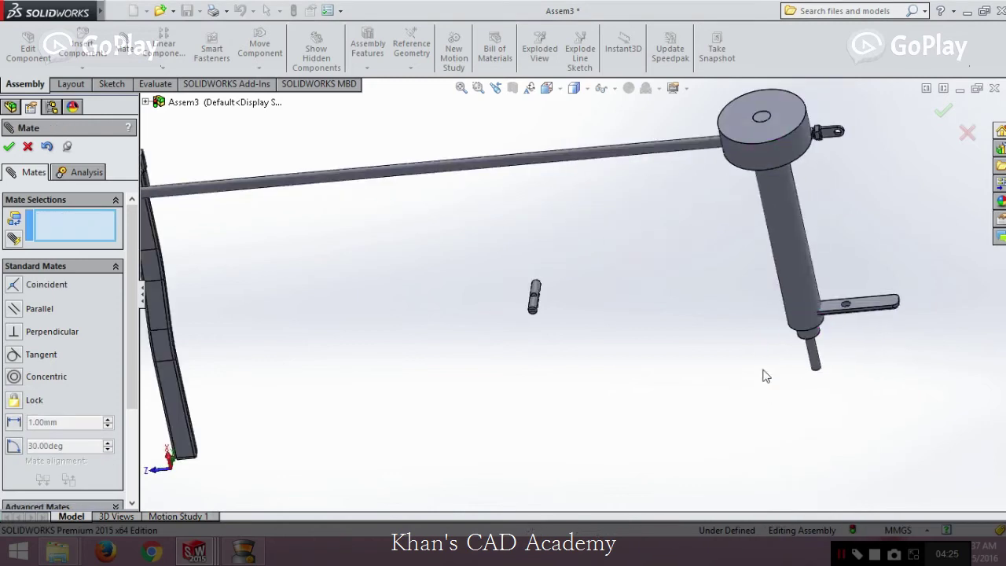
Step: Move arm part 6 down the shaft axis until it sits clear below the lower pin, and finish mating
{"action": "left_click_drag", "start_coordinate": [869, 308], "coordinate": [899, 385]}
{"action": "left_click_drag", "start_coordinate": [625, 395], "coordinate": [650, 361]}
{"action": "middle_click_drag", "start_coordinate": [656, 380], "coordinate": [812, 370]}
{"action": "scroll", "coordinate": [812, 370], "scroll_direction": "down", "scroll_amount": 4}
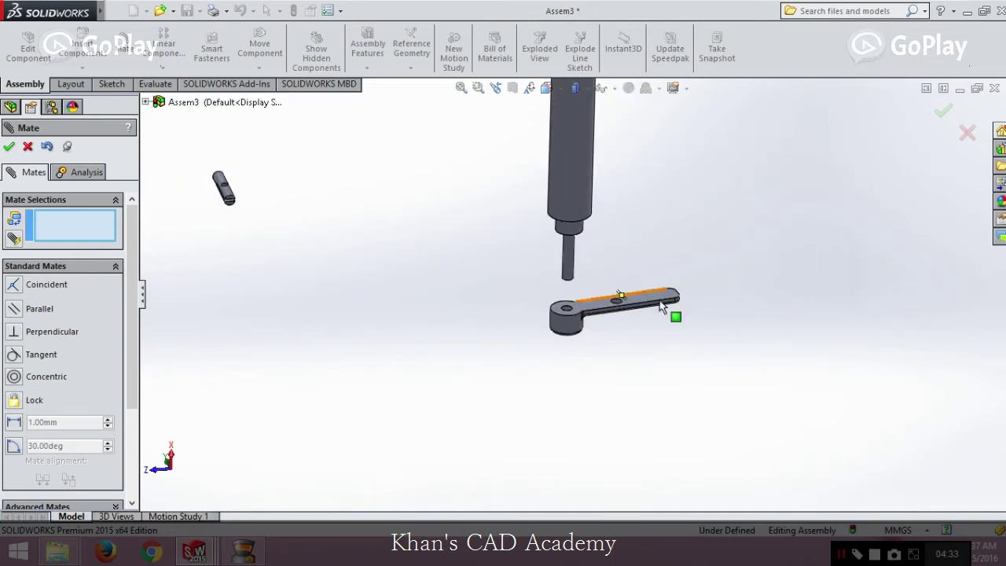
{"action": "left_click", "coordinate": [11, 147]}
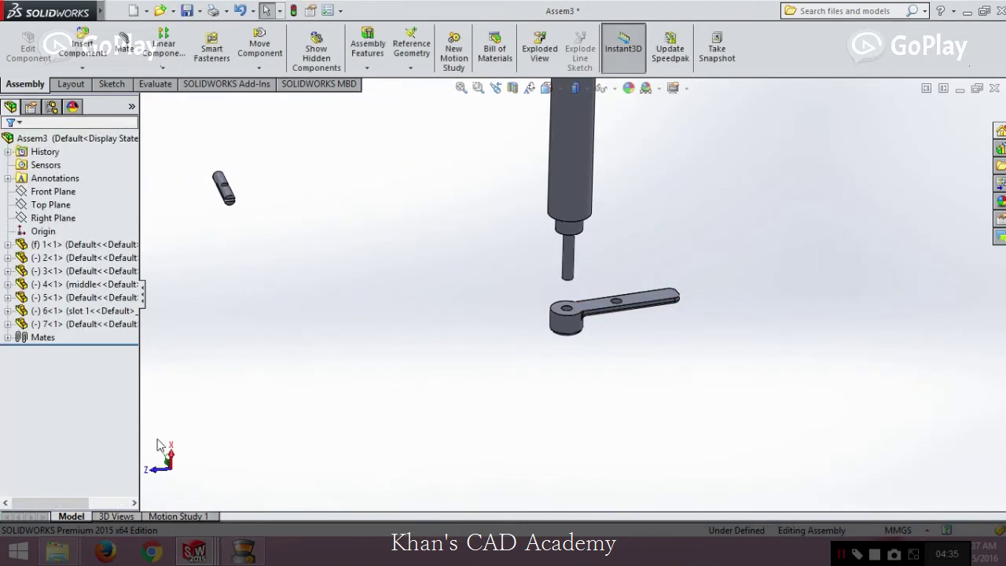
Step: Flip the alignment of the concentric mate between shaft part 5 and arm part 6, and slide the arm up onto the pin
{"action": "left_click", "coordinate": [10, 337]}
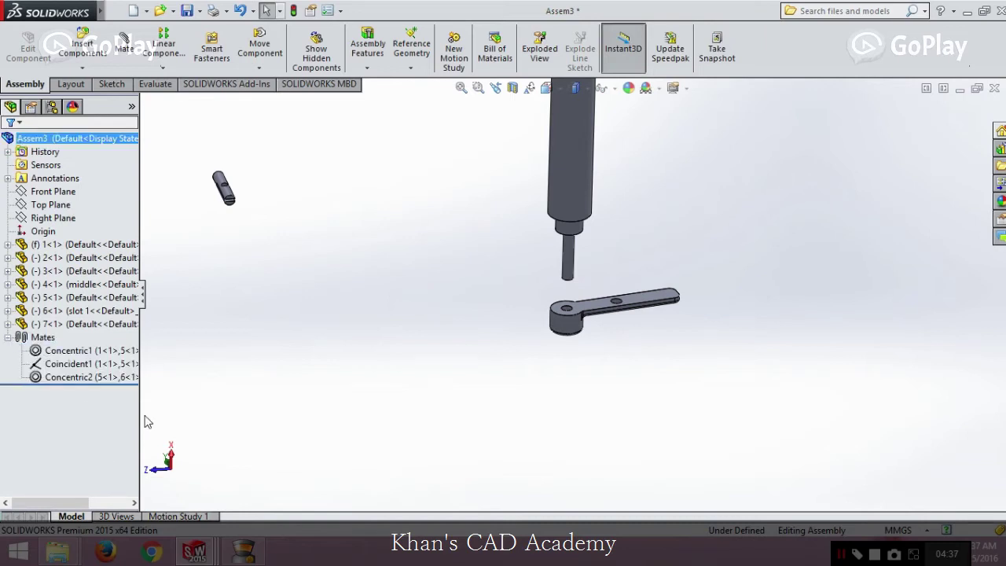
{"action": "left_click", "coordinate": [122, 378]}
{"action": "right_click", "coordinate": [122, 378]}
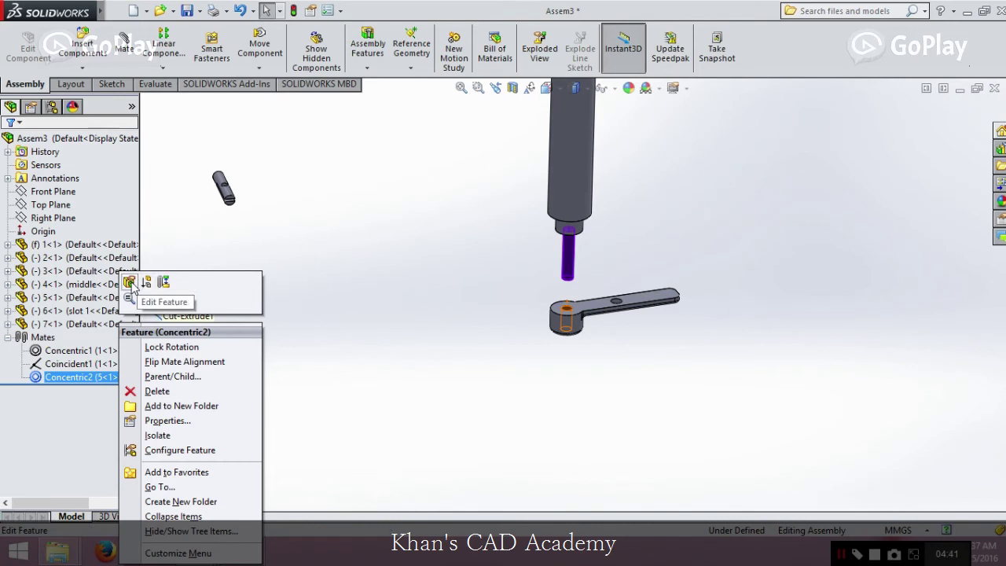
{"action": "left_click", "coordinate": [129, 283]}
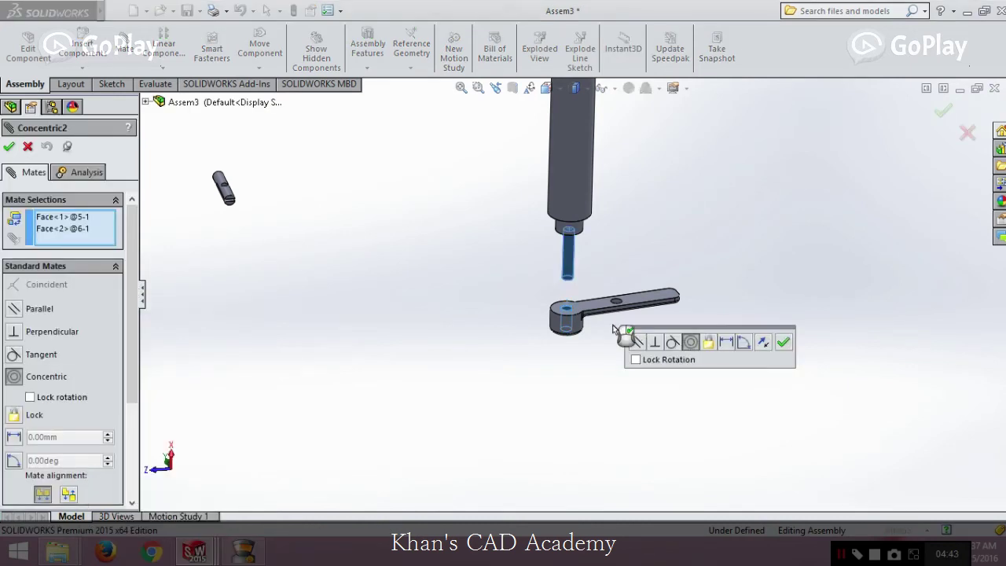
{"action": "left_click", "coordinate": [764, 343]}
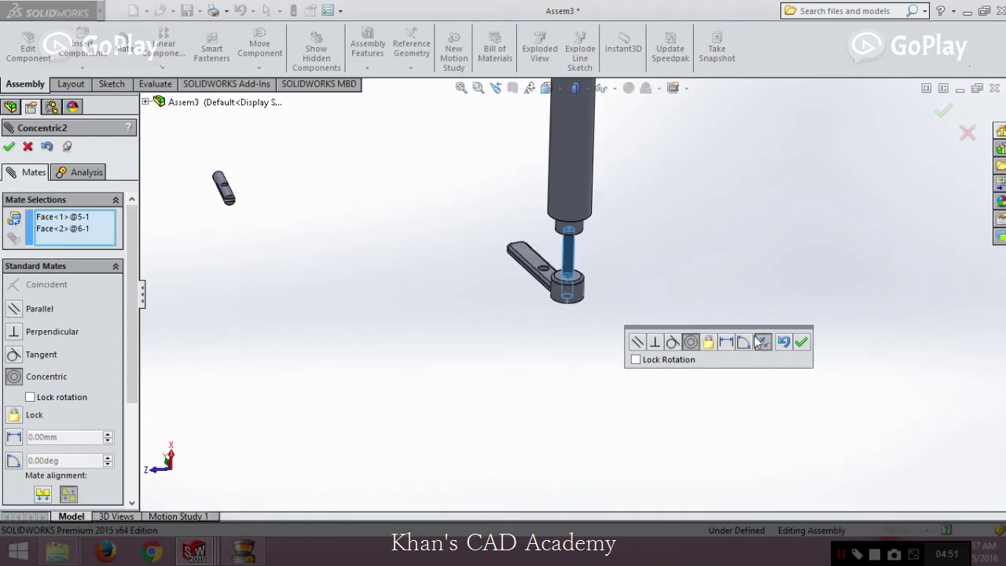
{"action": "left_click", "coordinate": [801, 342]}
{"action": "left_click_drag", "start_coordinate": [556, 290], "coordinate": [621, 317]}
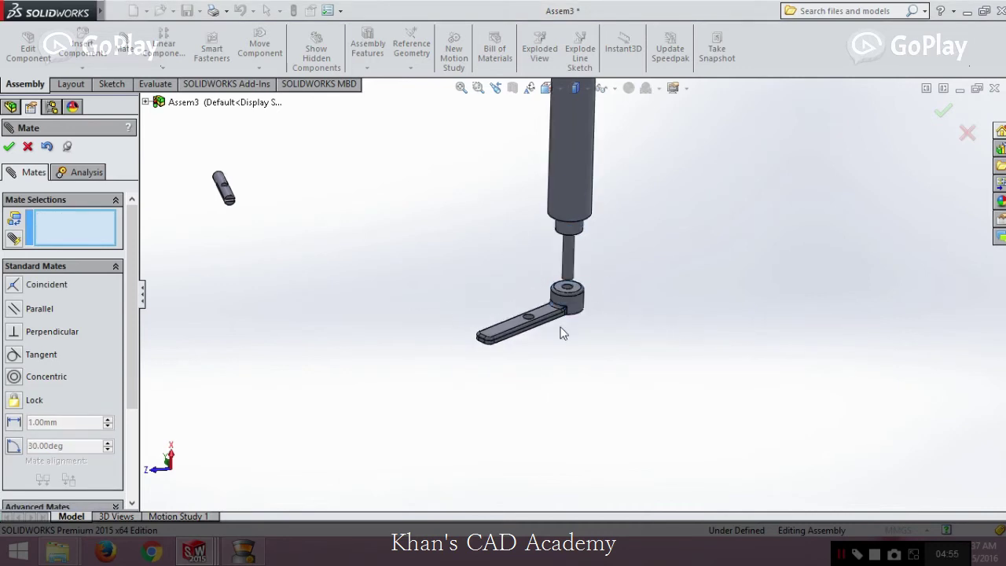
{"action": "left_click_drag", "start_coordinate": [513, 331], "coordinate": [618, 275]}
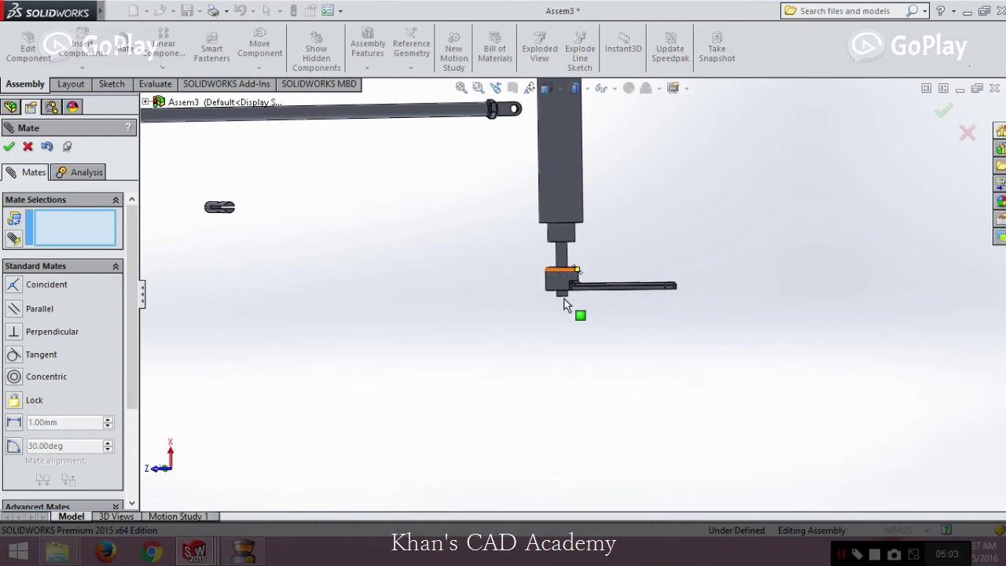
Step: Add a coincident mate between the flat underside of arm part 6 and the end face of the shaft's lower pin
{"action": "middle_click_drag", "start_coordinate": [409, 225], "coordinate": [588, 317]}
{"action": "left_click", "coordinate": [589, 307]}
{"action": "scroll", "coordinate": [566, 310], "scroll_direction": "down", "scroll_amount": 5}
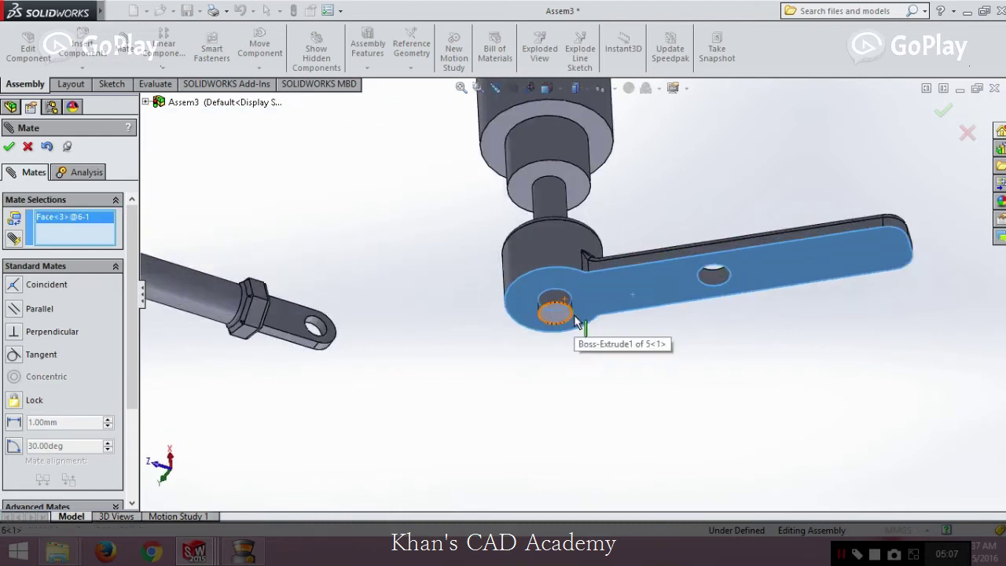
{"action": "left_click", "coordinate": [551, 314]}
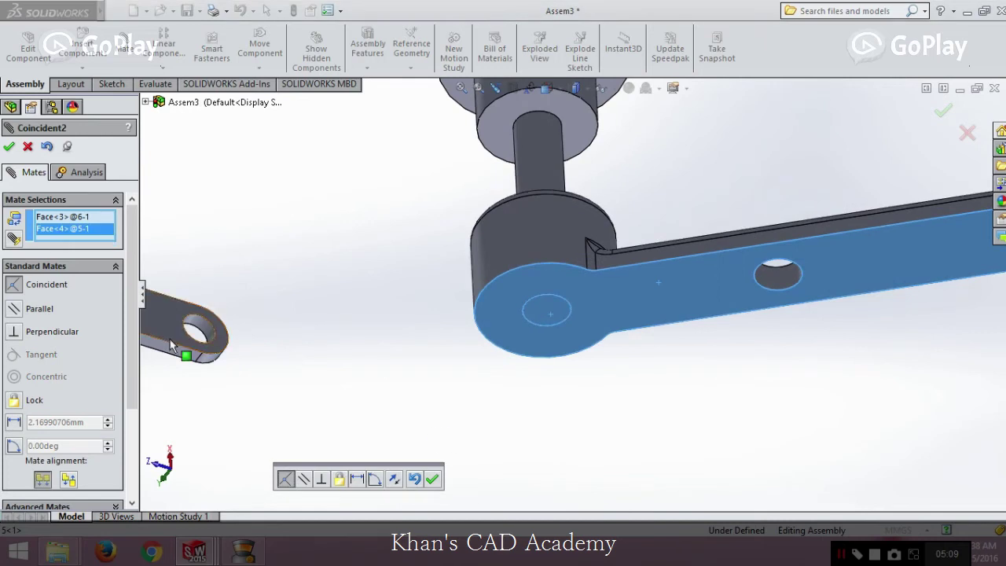
{"action": "left_click", "coordinate": [432, 479]}
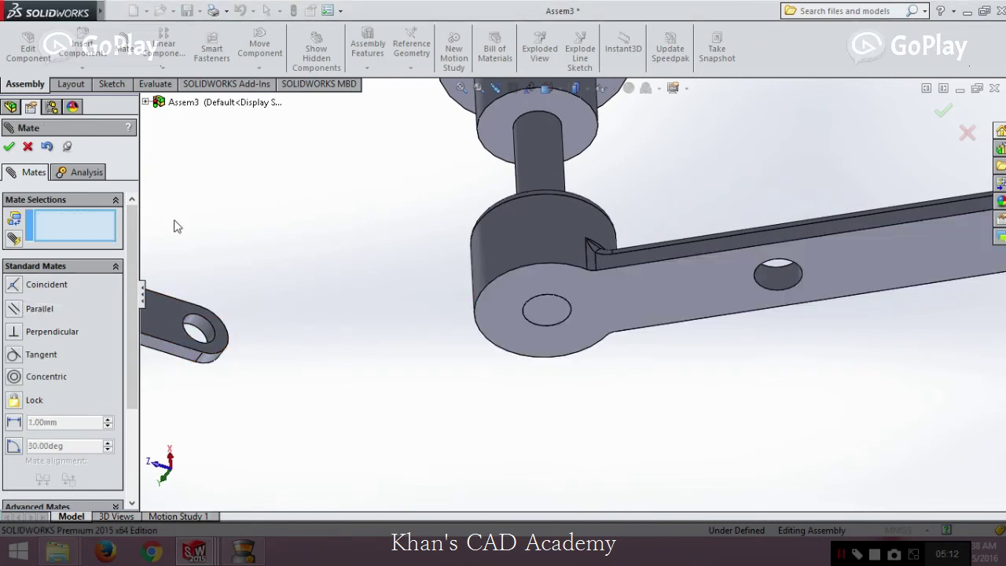
{"action": "left_click", "coordinate": [9, 146]}
Step: Swing arm part 6 around the shaft and inspect the assembly from several sides to check the new mates
{"action": "left_click_drag", "start_coordinate": [490, 278], "coordinate": [539, 352]}
{"action": "middle_click_drag", "start_coordinate": [539, 352], "coordinate": [519, 406]}
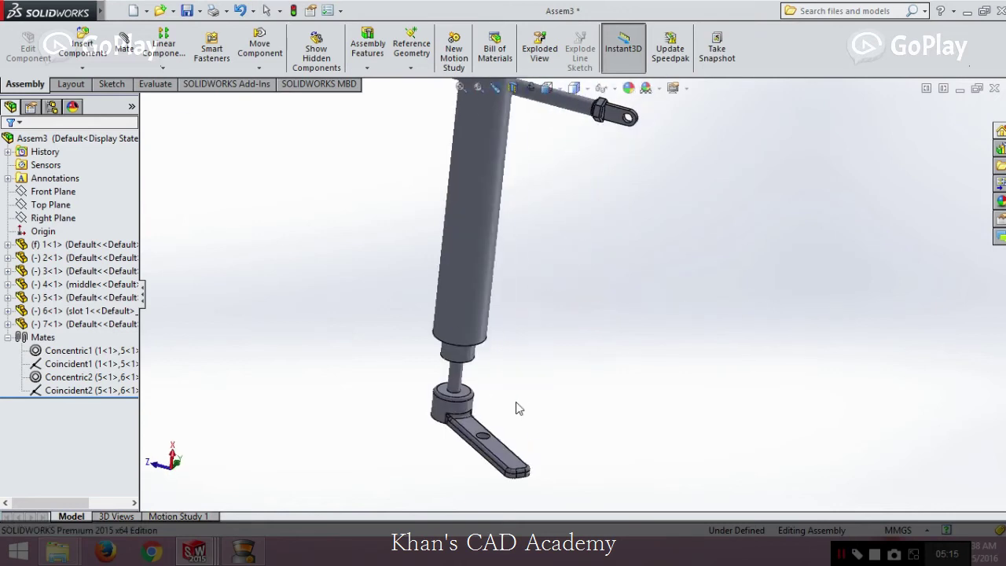
{"action": "scroll", "coordinate": [574, 328], "scroll_direction": "up", "scroll_amount": 3}
{"action": "middle_click_drag", "start_coordinate": [574, 328], "coordinate": [530, 284]}
{"action": "left_click", "coordinate": [531, 299]}
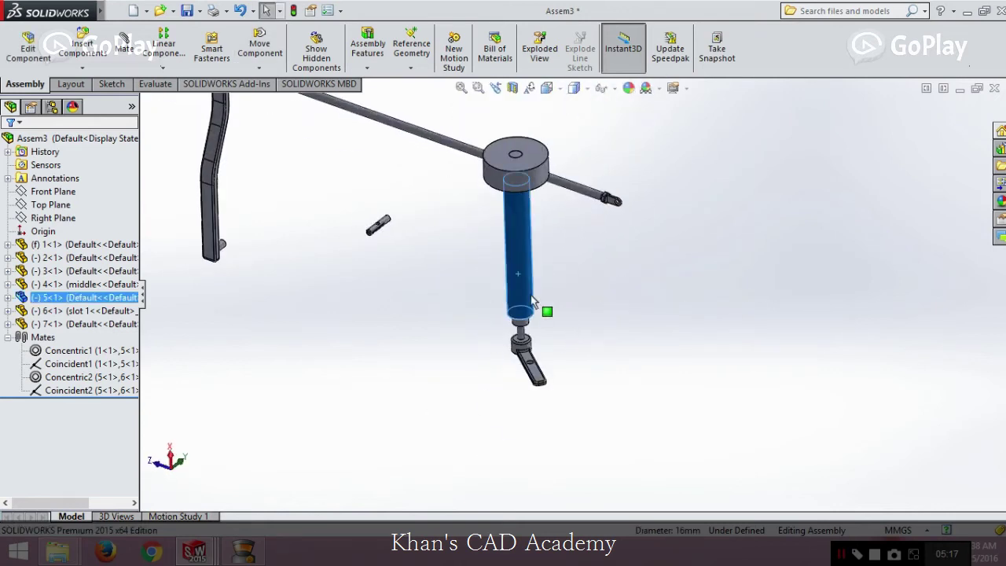
{"action": "left_click_drag", "start_coordinate": [548, 385], "coordinate": [503, 436]}
{"action": "middle_click_drag", "start_coordinate": [502, 436], "coordinate": [485, 375]}
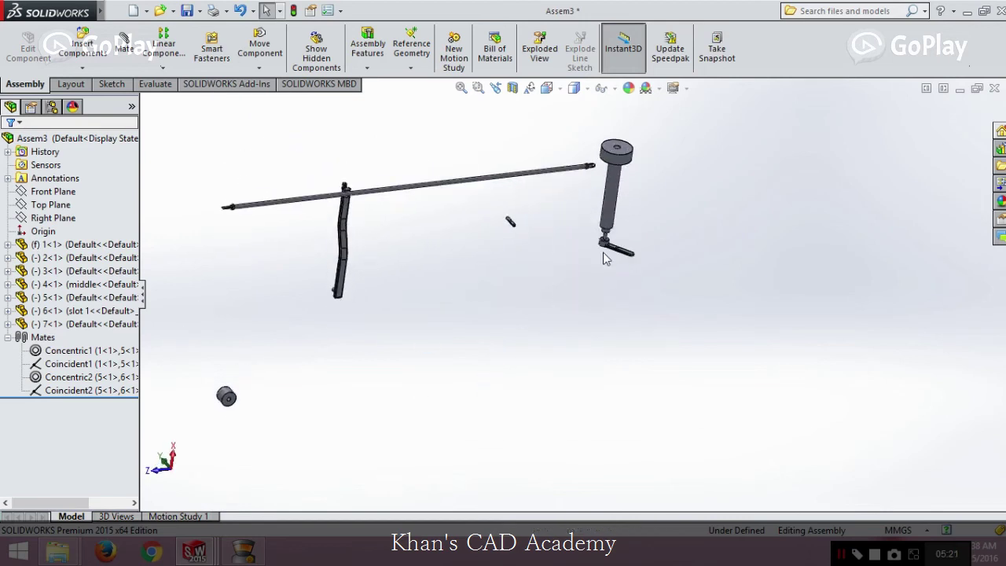
{"action": "scroll", "coordinate": [629, 263], "scroll_direction": "down", "scroll_amount": 3}
{"action": "left_click_drag", "start_coordinate": [643, 284], "coordinate": [595, 353]}
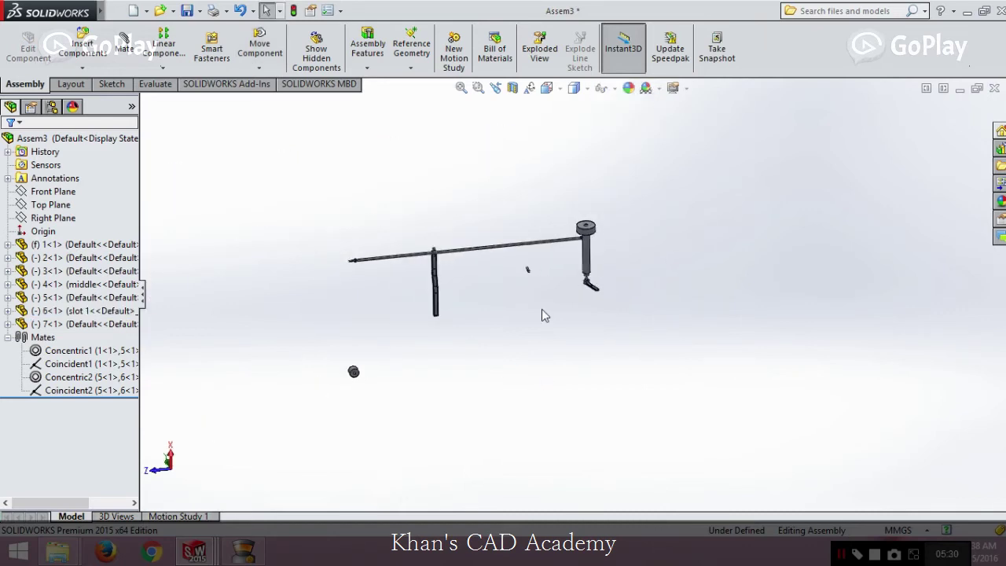
Step: Add a concentric mate between the pin of bent bar part 4 and the centre hole of cylinder part 1
{"action": "scroll", "coordinate": [540, 313], "scroll_direction": "down", "scroll_amount": 5}
{"action": "scroll", "coordinate": [507, 348], "scroll_direction": "up", "scroll_amount": 5}
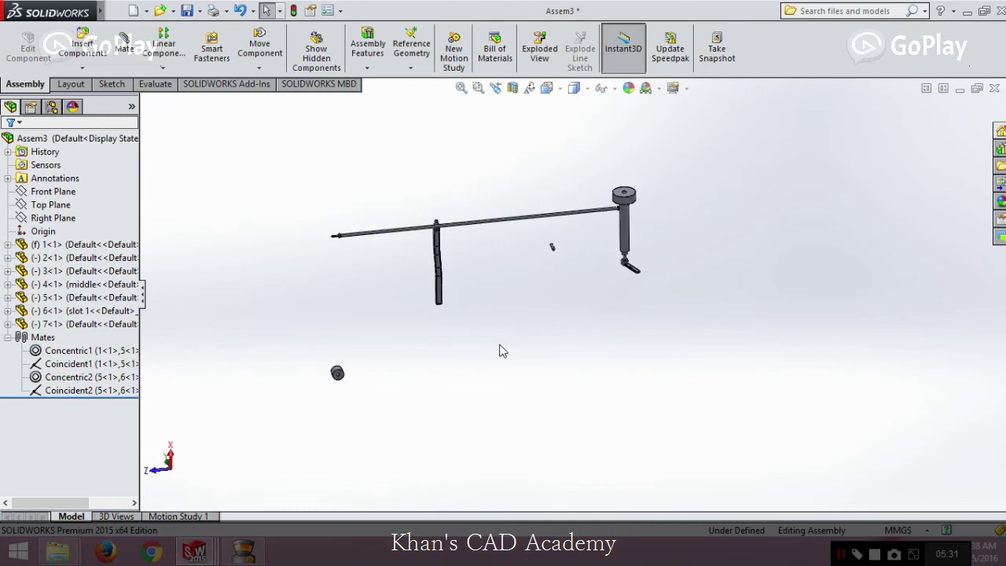
{"action": "scroll", "coordinate": [411, 339], "scroll_direction": "down", "scroll_amount": 3}
{"action": "scroll", "coordinate": [436, 299], "scroll_direction": "up", "scroll_amount": 1}
{"action": "scroll", "coordinate": [431, 262], "scroll_direction": "down", "scroll_amount": 2}
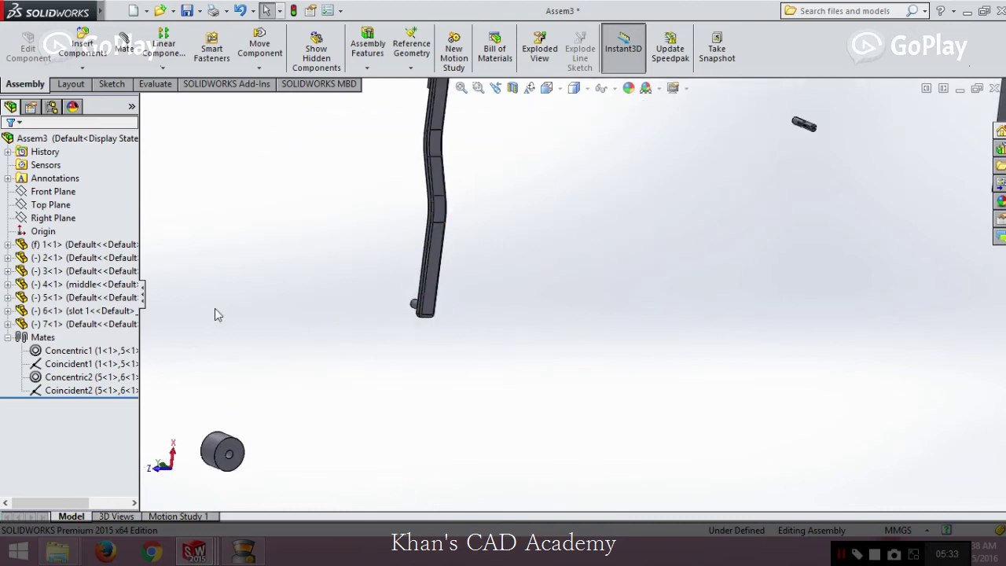
{"action": "left_click", "coordinate": [124, 46]}
{"action": "scroll", "coordinate": [408, 245], "scroll_direction": "up", "scroll_amount": 2}
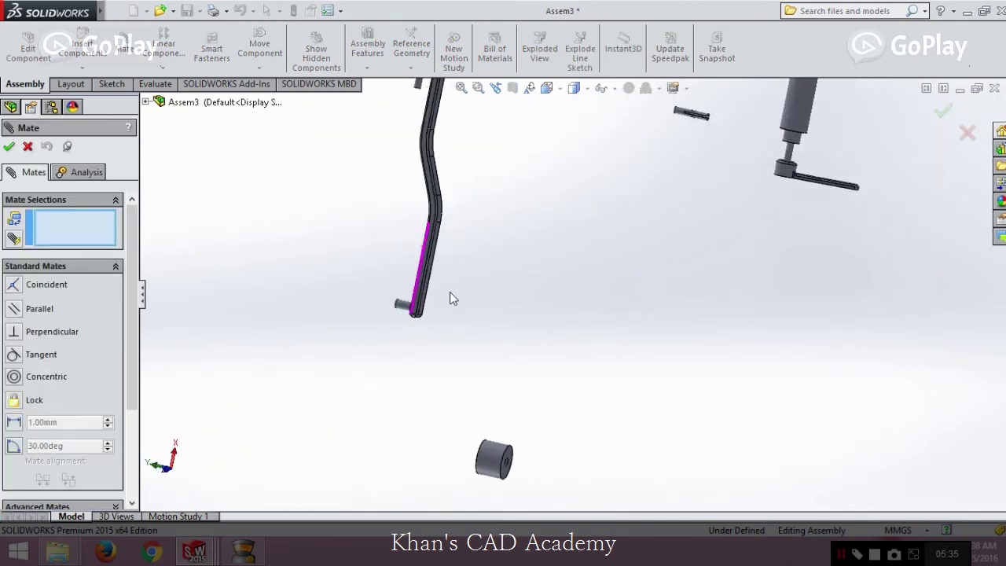
{"action": "scroll", "coordinate": [418, 317], "scroll_direction": "down", "scroll_amount": 4}
{"action": "left_click", "coordinate": [464, 224]}
{"action": "scroll", "coordinate": [452, 311], "scroll_direction": "up", "scroll_amount": 6}
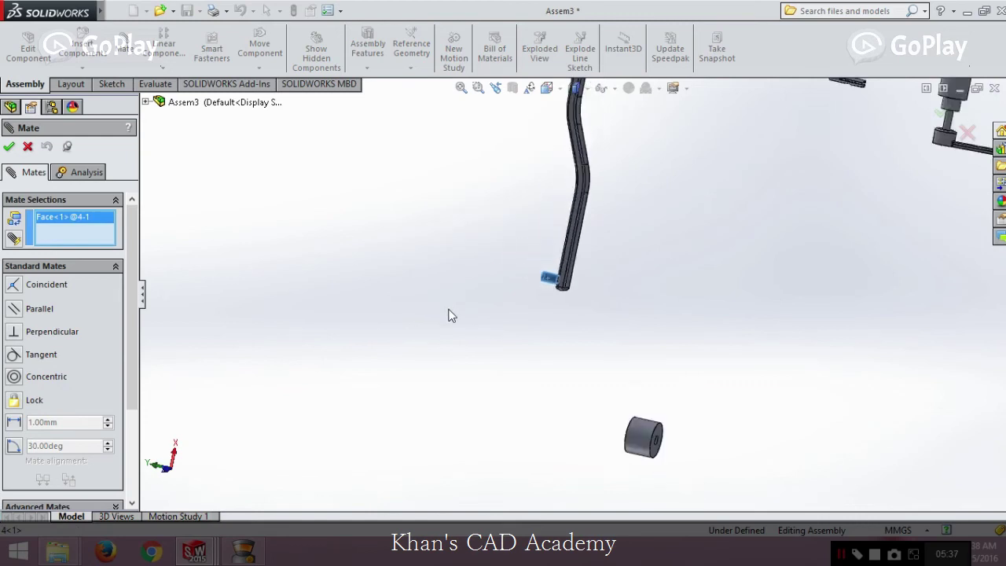
{"action": "scroll", "coordinate": [601, 420], "scroll_direction": "down", "scroll_amount": 5}
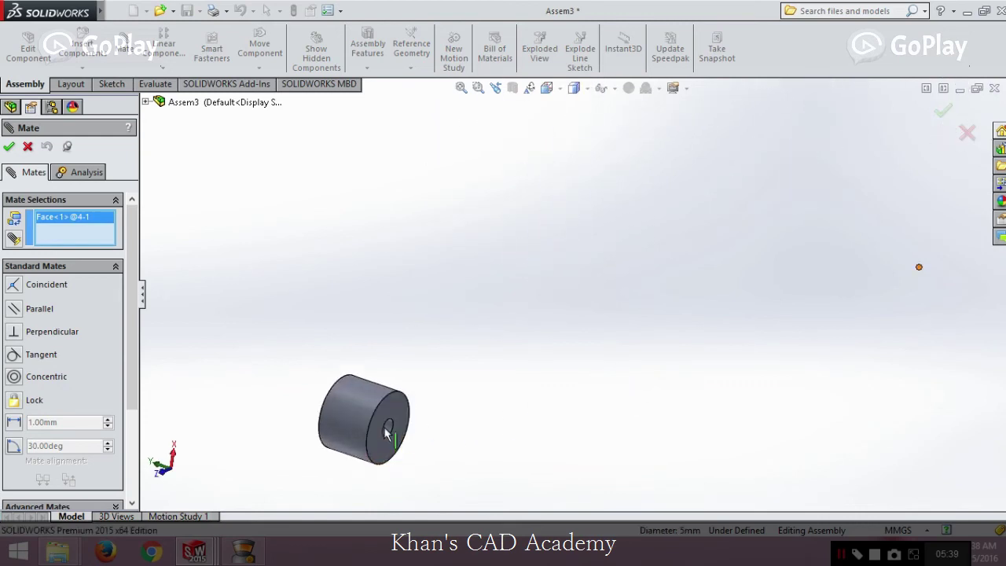
{"action": "left_click", "coordinate": [390, 435]}
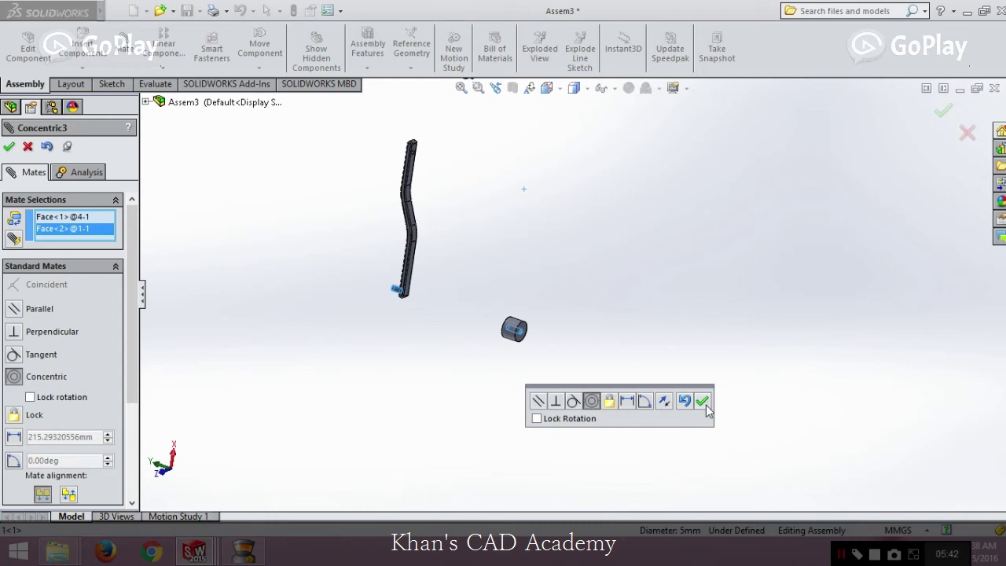
{"action": "left_click", "coordinate": [701, 401]}
Step: Slide bent bar part 4 along the shared axis until its pin stands clear beside cylinder part 1
{"action": "middle_click_drag", "start_coordinate": [506, 292], "coordinate": [541, 358]}
{"action": "left_click_drag", "start_coordinate": [563, 346], "coordinate": [740, 363]}
{"action": "mouse_move", "coordinate": [793, 420]}
{"action": "middle_mouse_down"}
{"action": "mouse_move", "coordinate": [756, 326]}
{"action": "mouse_move", "coordinate": [810, 411]}
{"action": "middle_mouse_up"}
{"action": "middle_click_drag", "start_coordinate": [719, 404], "coordinate": [716, 319]}
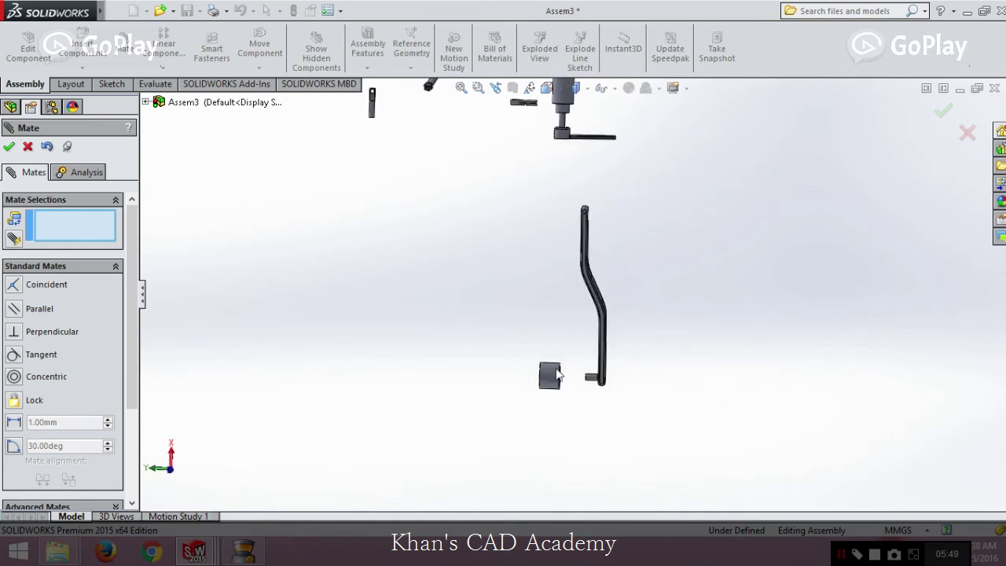
{"action": "middle_click_drag", "start_coordinate": [537, 342], "coordinate": [729, 346]}
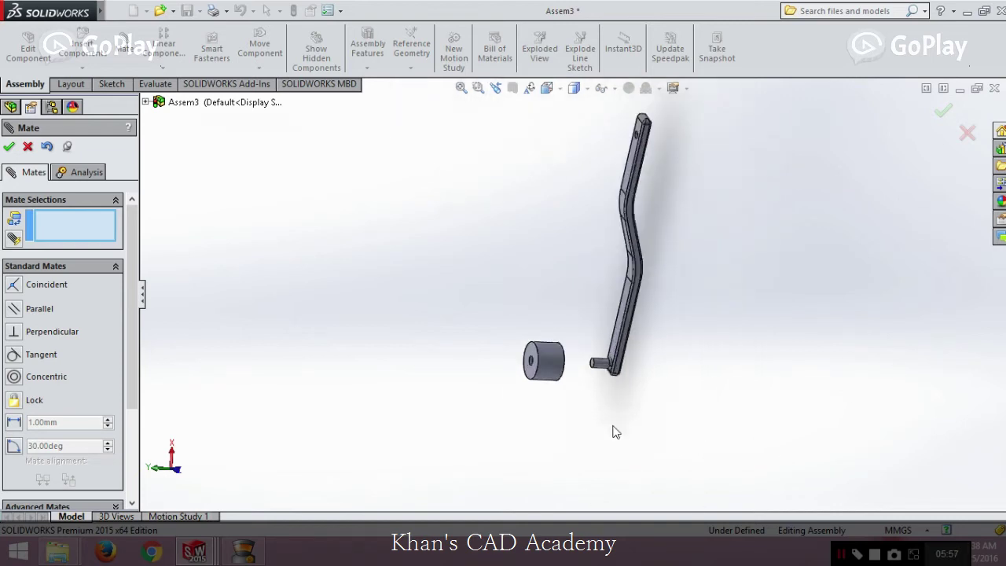
Step: Add a coincident mate between the circular edge at the base of bar part 4's pin and the hole edge of cylinder part 1
{"action": "scroll", "coordinate": [581, 410], "scroll_direction": "down", "scroll_amount": 1}
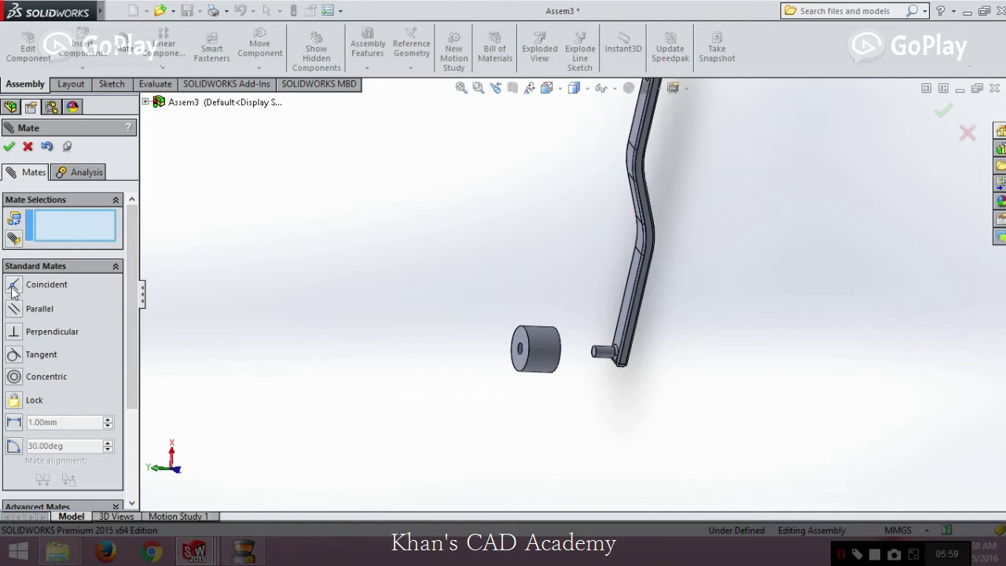
{"action": "scroll", "coordinate": [462, 362], "scroll_direction": "down", "scroll_amount": 3}
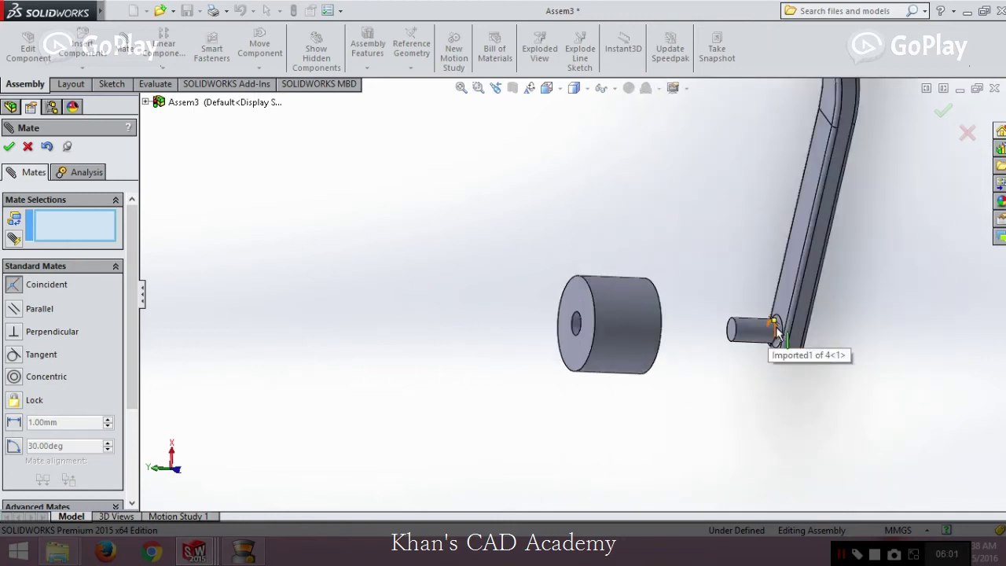
{"action": "left_click", "coordinate": [776, 343]}
{"action": "middle_click_drag", "start_coordinate": [677, 330], "coordinate": [526, 296]}
{"action": "scroll", "coordinate": [759, 343], "scroll_direction": "down", "scroll_amount": 3}
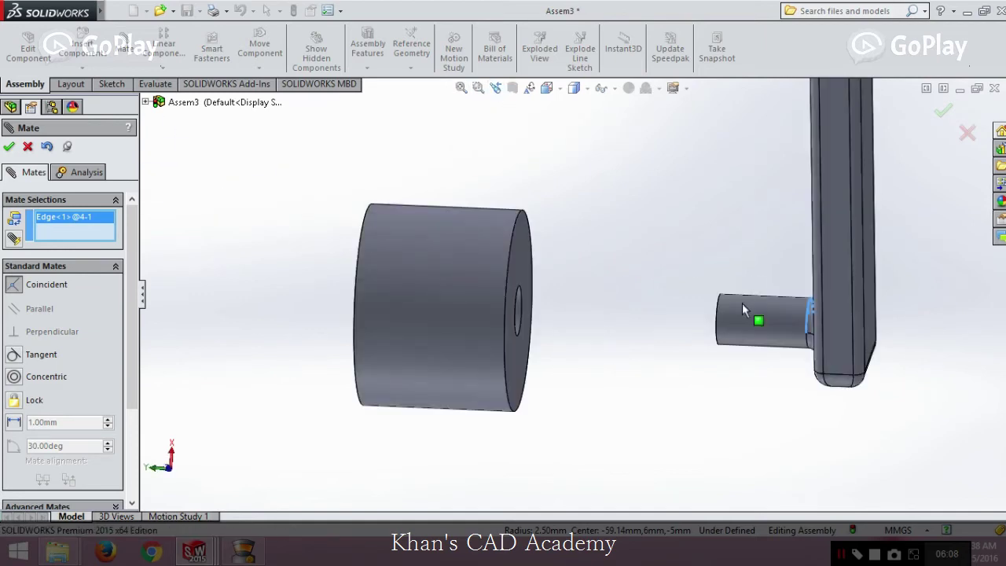
{"action": "scroll", "coordinate": [741, 302], "scroll_direction": "down", "scroll_amount": 3}
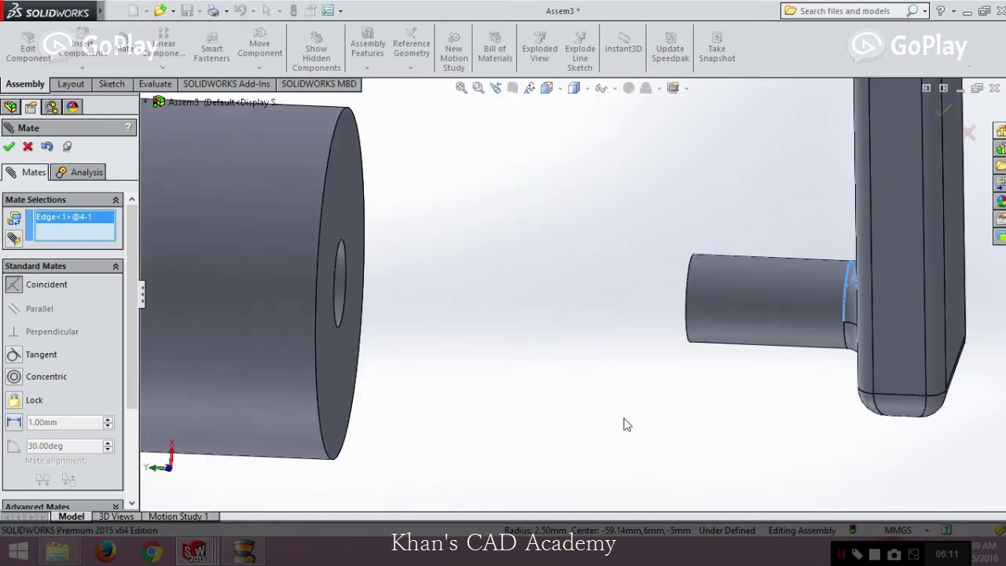
{"action": "scroll", "coordinate": [626, 424], "scroll_direction": "up", "scroll_amount": 3}
{"action": "middle_click_drag", "start_coordinate": [629, 427], "coordinate": [342, 328]}
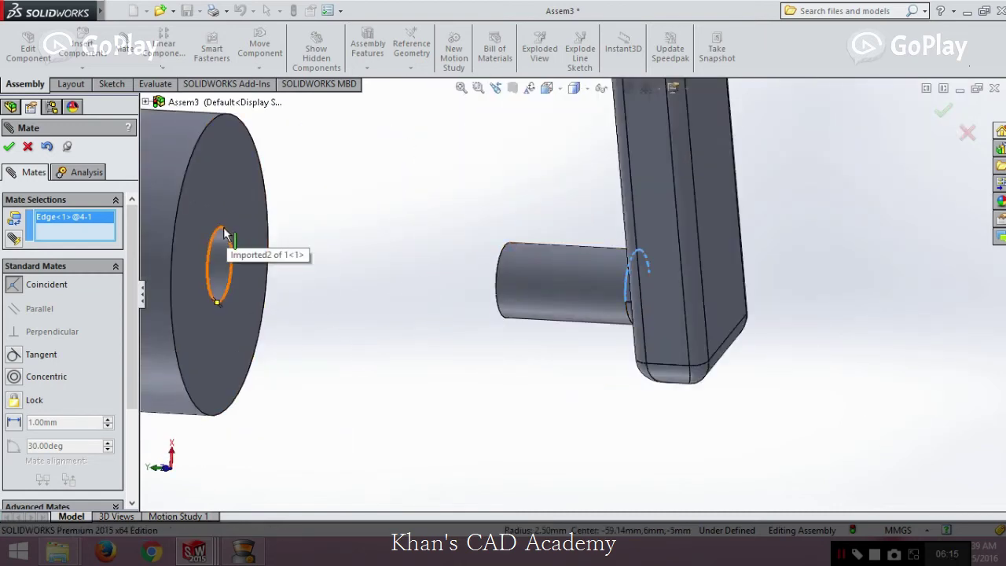
{"action": "left_click", "coordinate": [223, 228]}
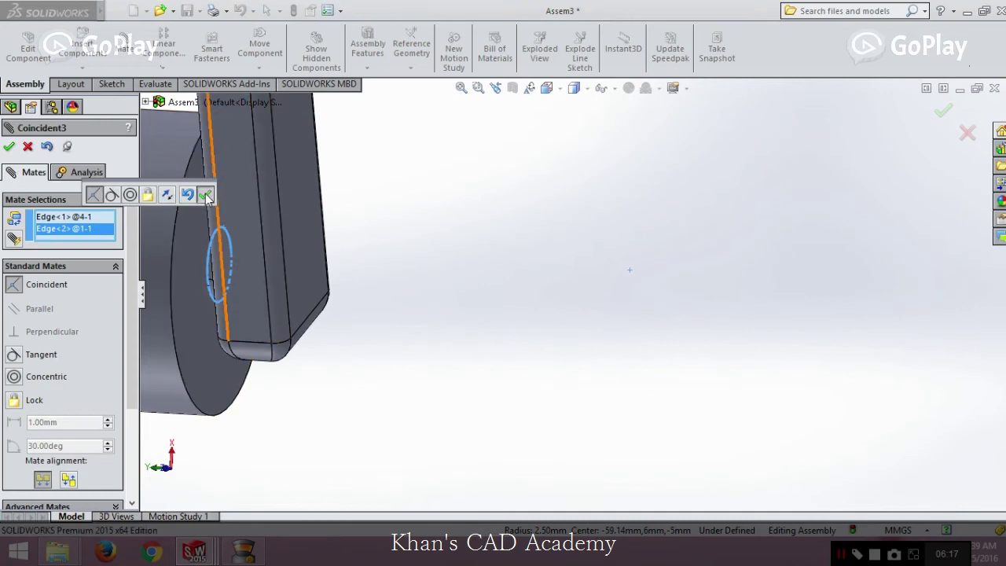
{"action": "left_click", "coordinate": [204, 191]}
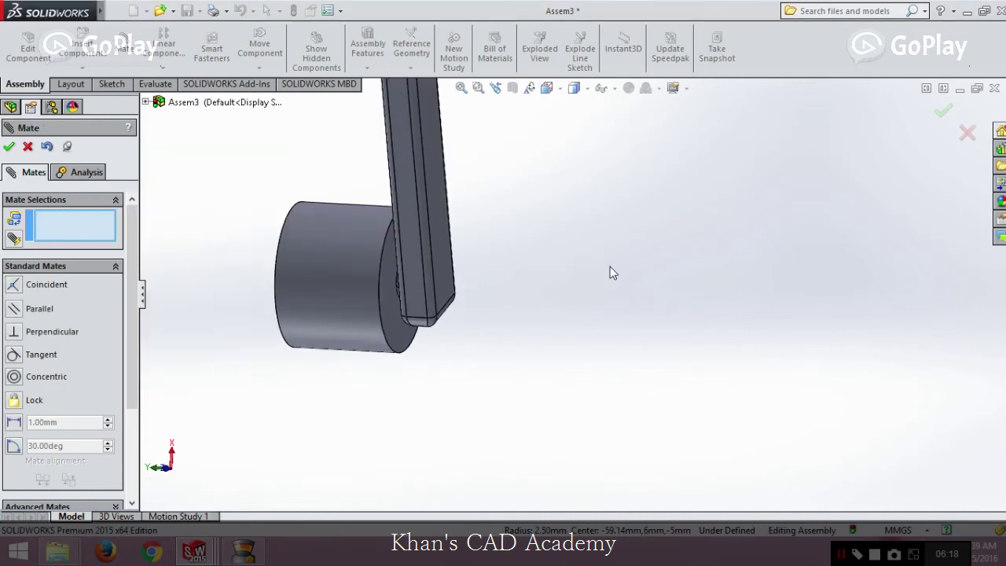
Step: Add a concentric mate between the cylindrical face of slotted pin part 2 and the upper hole of bent bar part 4
{"action": "scroll", "coordinate": [610, 274], "scroll_direction": "up", "scroll_amount": 8}
{"action": "middle_click_drag", "start_coordinate": [629, 297], "coordinate": [577, 323]}
{"action": "scroll", "coordinate": [377, 220], "scroll_direction": "down", "scroll_amount": 5}
{"action": "middle_click_drag", "start_coordinate": [366, 213], "coordinate": [529, 289]}
{"action": "middle_click_drag", "start_coordinate": [236, 213], "coordinate": [599, 243]}
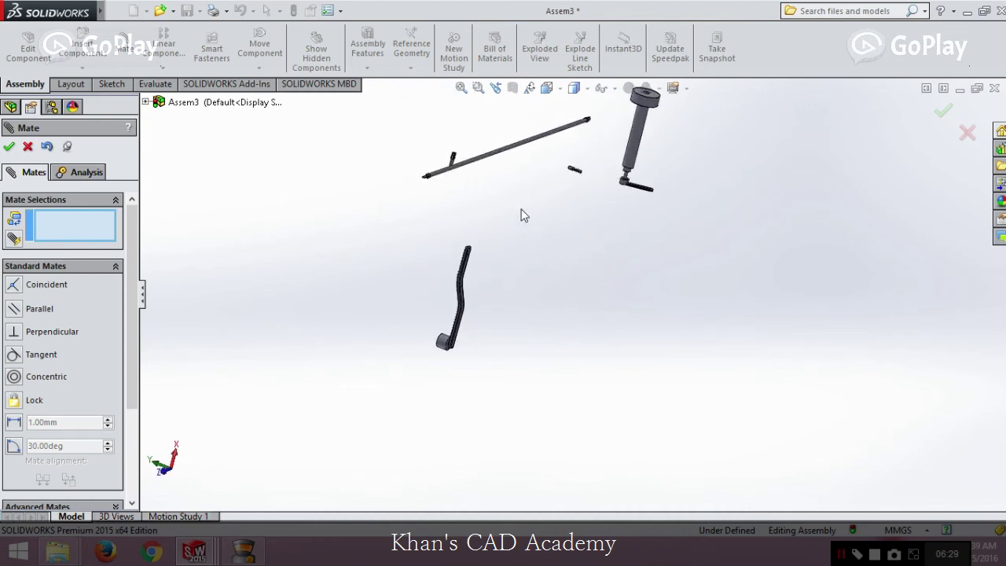
{"action": "scroll", "coordinate": [522, 212], "scroll_direction": "down", "scroll_amount": 3}
{"action": "scroll", "coordinate": [545, 170], "scroll_direction": "down", "scroll_amount": 5}
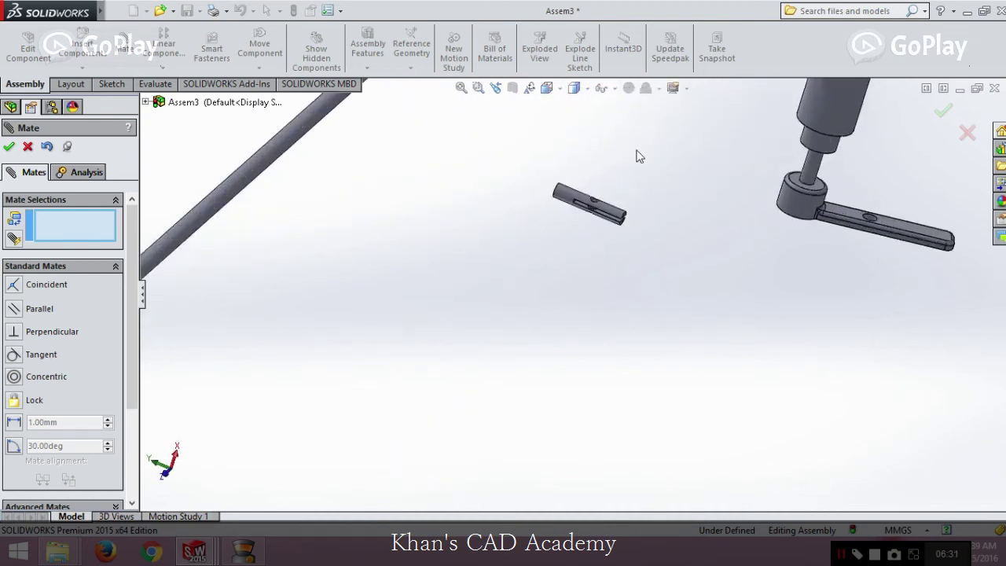
{"action": "left_click", "coordinate": [522, 228]}
{"action": "scroll", "coordinate": [543, 337], "scroll_direction": "up", "scroll_amount": 10}
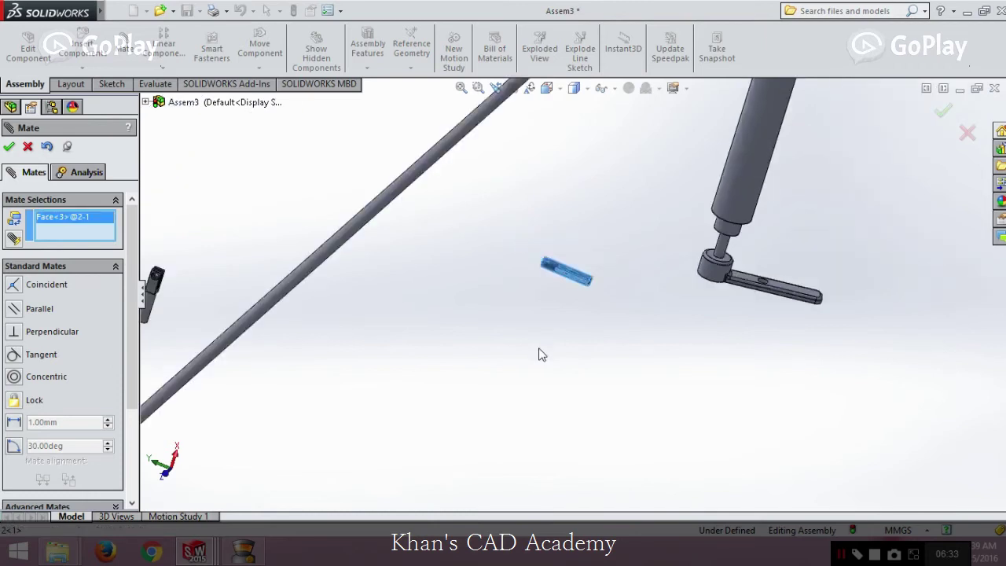
{"action": "middle_click_drag", "start_coordinate": [482, 386], "coordinate": [508, 257]}
{"action": "scroll", "coordinate": [478, 220], "scroll_direction": "down", "scroll_amount": 3}
{"action": "left_click", "coordinate": [478, 220]}
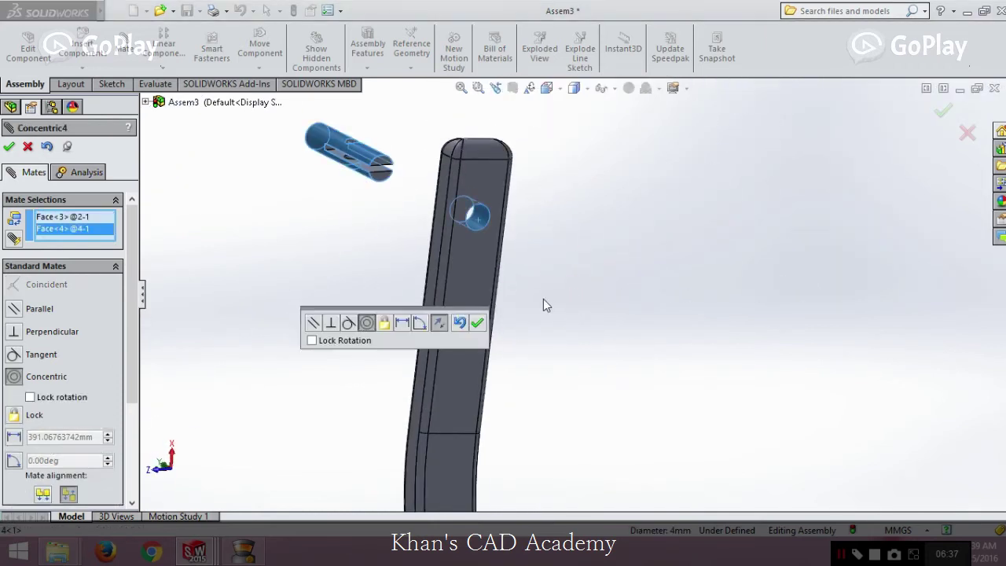
{"action": "left_click", "coordinate": [477, 323]}
Step: Add a coincident mate between the solid end's circular edge on pin part 2 and the upper hole's edge on bar part 4
{"action": "middle_click_drag", "start_coordinate": [367, 210], "coordinate": [485, 266]}
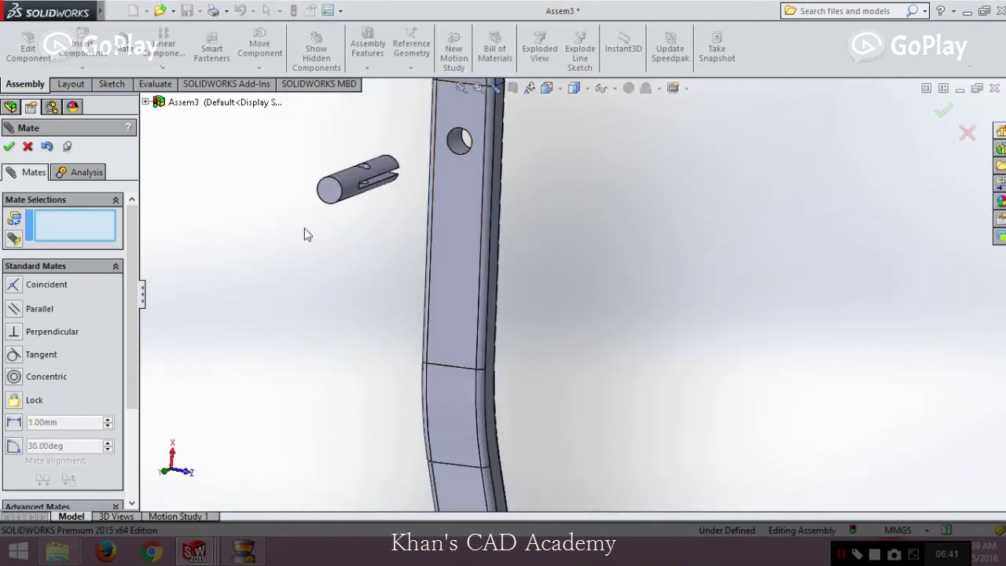
{"action": "left_click", "coordinate": [340, 203]}
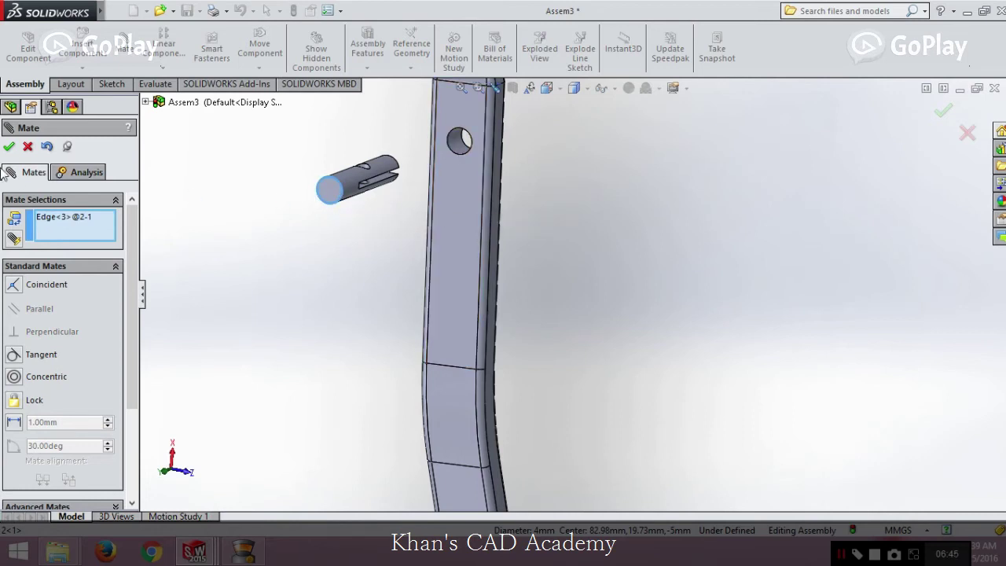
{"action": "key", "text": "Delete"}
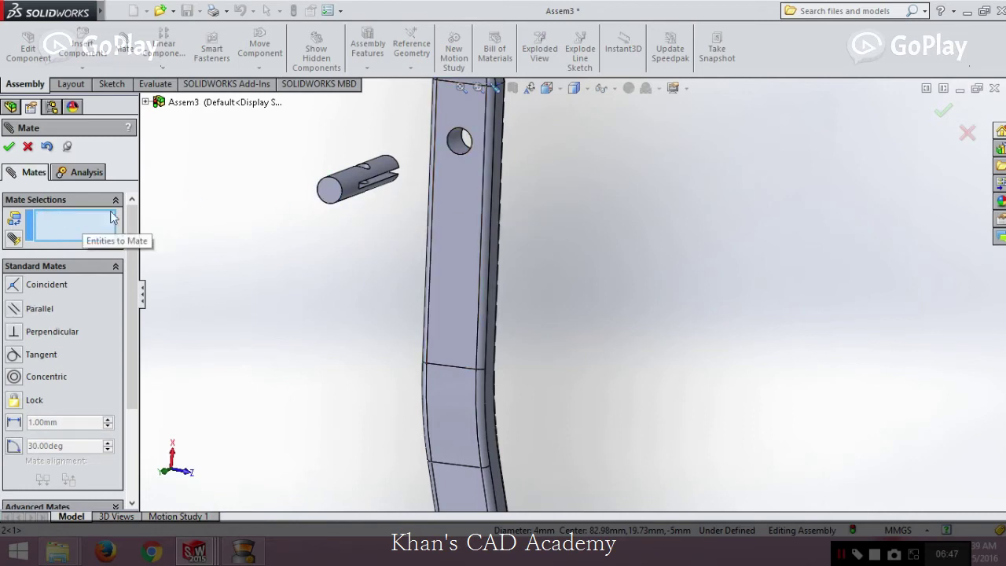
{"action": "left_click", "coordinate": [337, 188]}
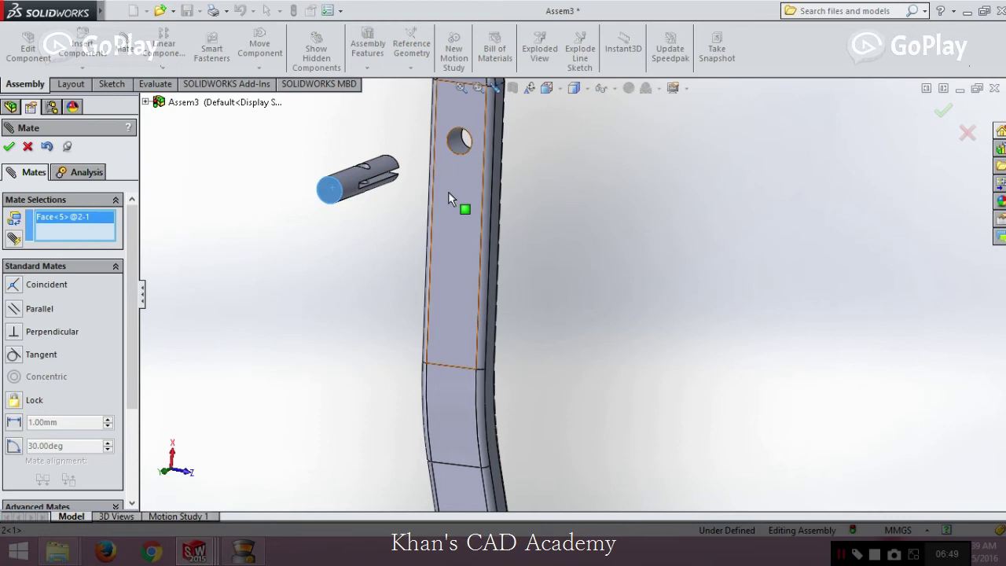
{"action": "left_click", "coordinate": [337, 197]}
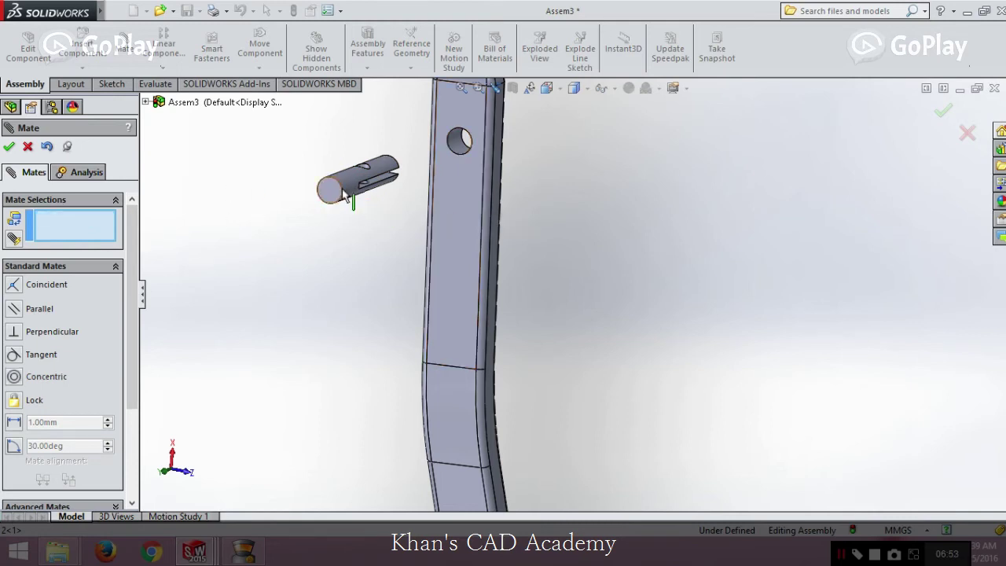
{"action": "left_click", "coordinate": [339, 194]}
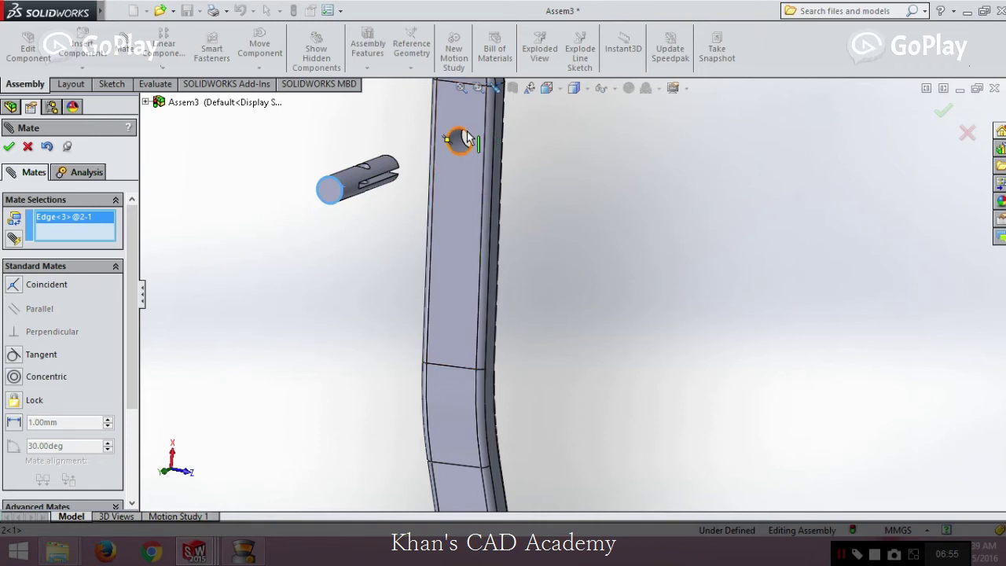
{"action": "left_click", "coordinate": [462, 140]}
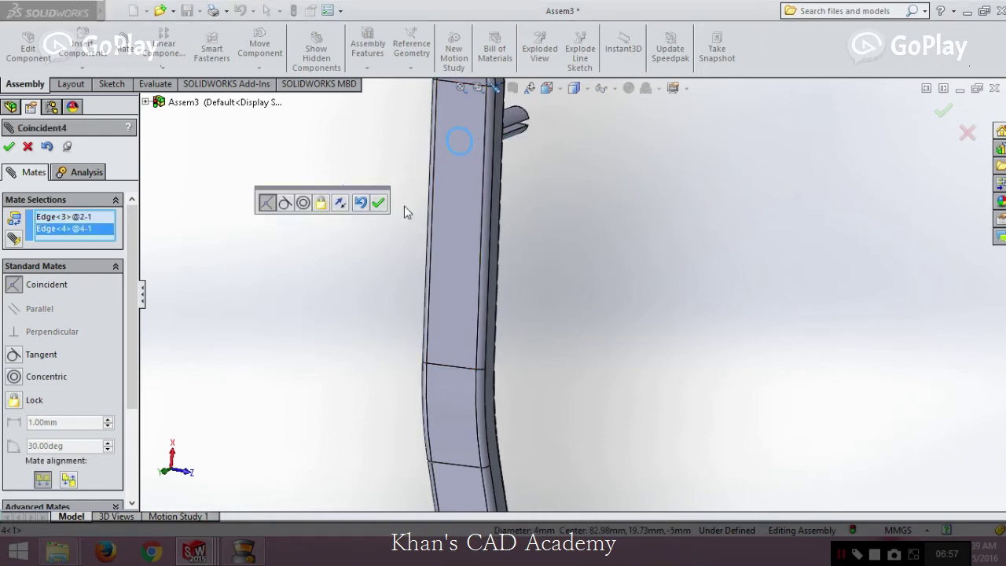
{"action": "left_click", "coordinate": [379, 203]}
{"action": "left_click_drag", "start_coordinate": [579, 134], "coordinate": [609, 169]}
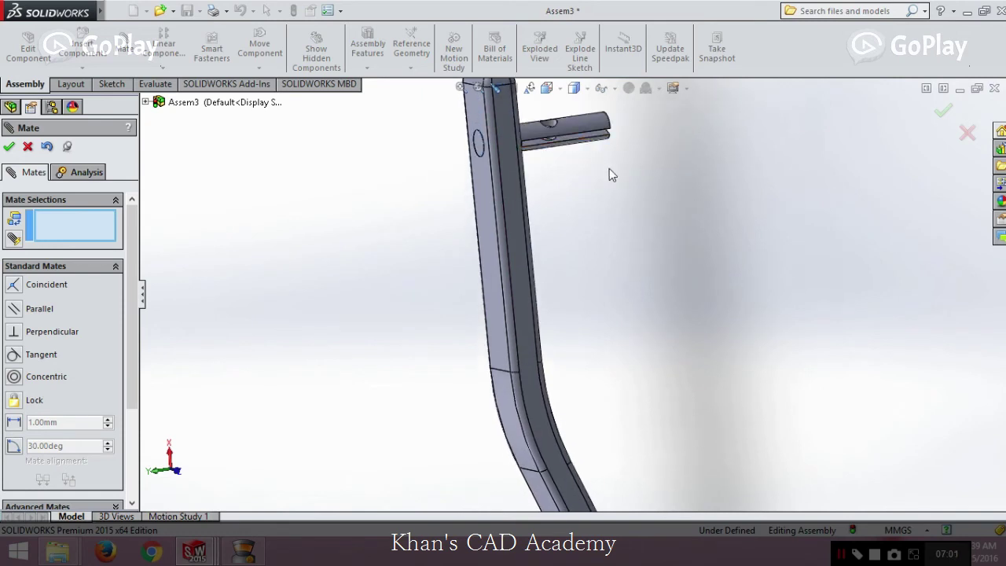
Step: Add a concentric mate between the round shank of fork part 3 and the hole in arm part 6
{"action": "scroll", "coordinate": [665, 242], "scroll_direction": "up", "scroll_amount": 3}
{"action": "middle_click_drag", "start_coordinate": [666, 238], "coordinate": [368, 320]}
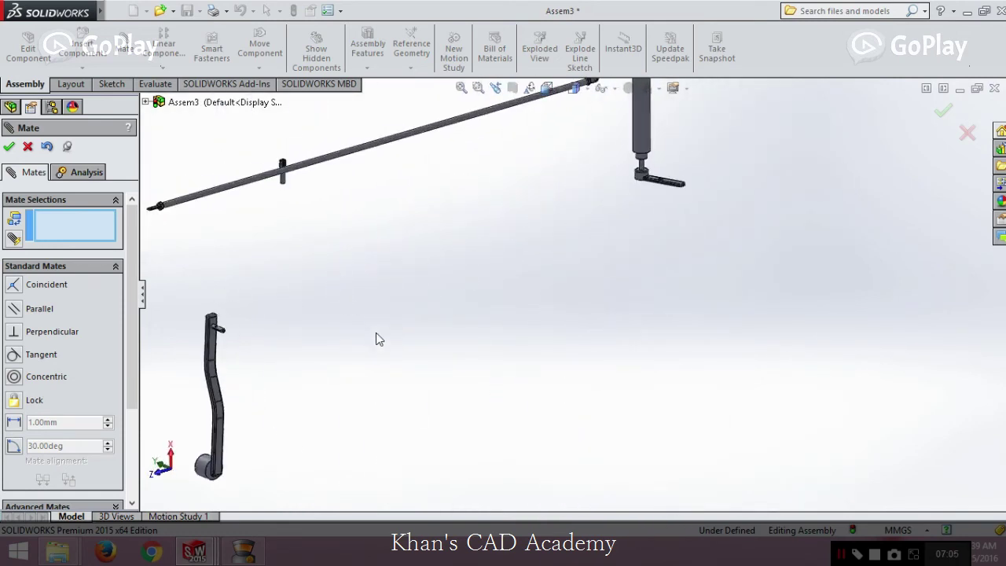
{"action": "scroll", "coordinate": [397, 218], "scroll_direction": "down", "scroll_amount": 4}
{"action": "scroll", "coordinate": [561, 288], "scroll_direction": "up", "scroll_amount": 8}
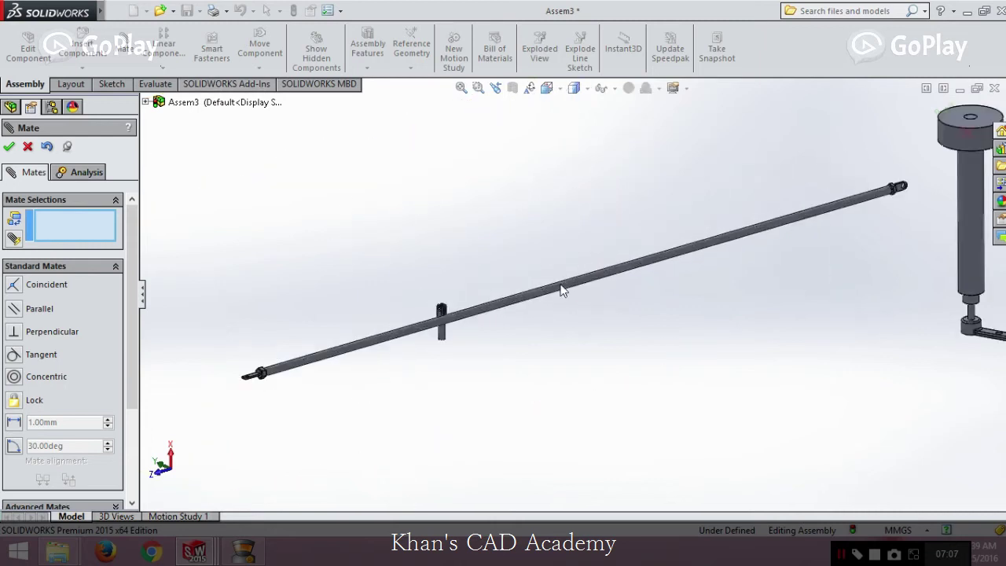
{"action": "left_click", "coordinate": [320, 398]}
{"action": "scroll", "coordinate": [449, 413], "scroll_direction": "down", "scroll_amount": 5}
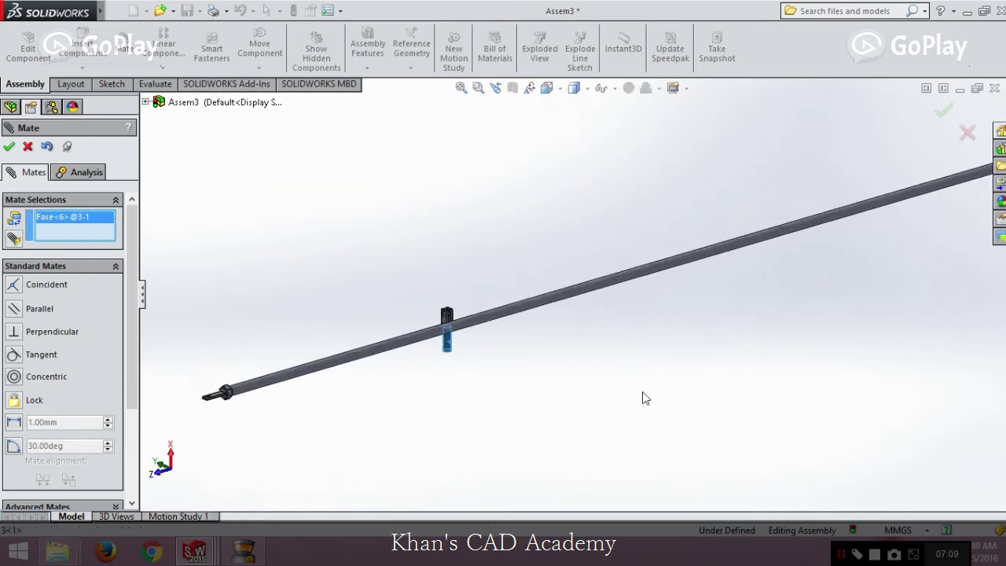
{"action": "scroll", "coordinate": [747, 267], "scroll_direction": "up", "scroll_amount": 6}
{"action": "scroll", "coordinate": [770, 264], "scroll_direction": "up", "scroll_amount": 5}
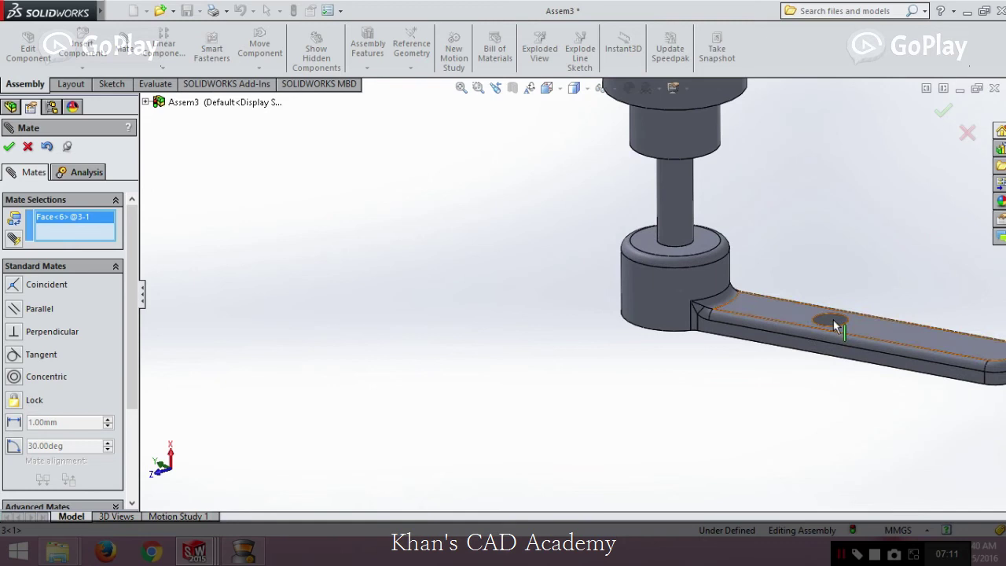
{"action": "left_click", "coordinate": [831, 319]}
{"action": "scroll", "coordinate": [738, 243], "scroll_direction": "down", "scroll_amount": 6}
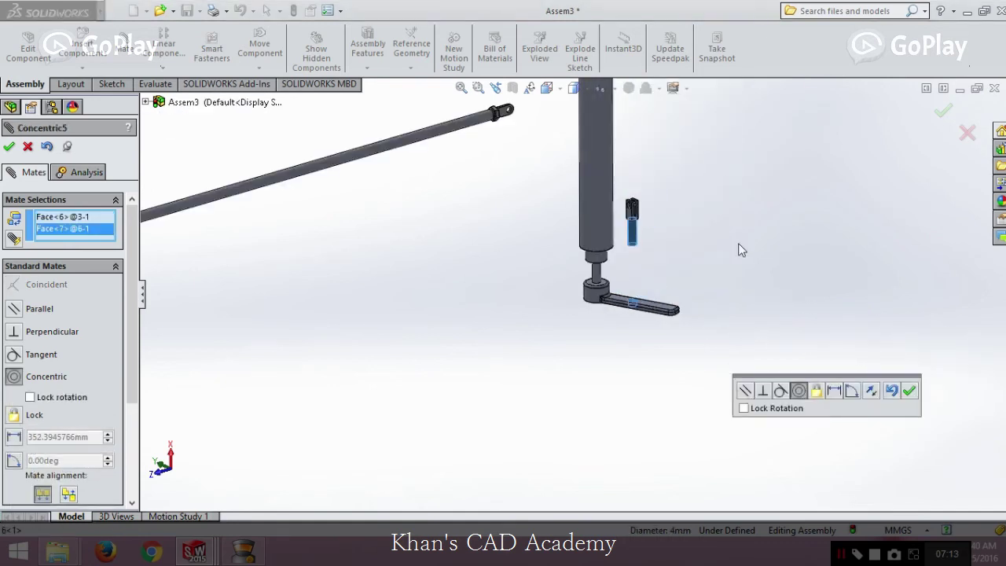
{"action": "left_click", "coordinate": [910, 392]}
Step: Turn on the display of reference planes for the components around fork part 3 and arm part 6
{"action": "scroll", "coordinate": [606, 262], "scroll_direction": "up", "scroll_amount": 3}
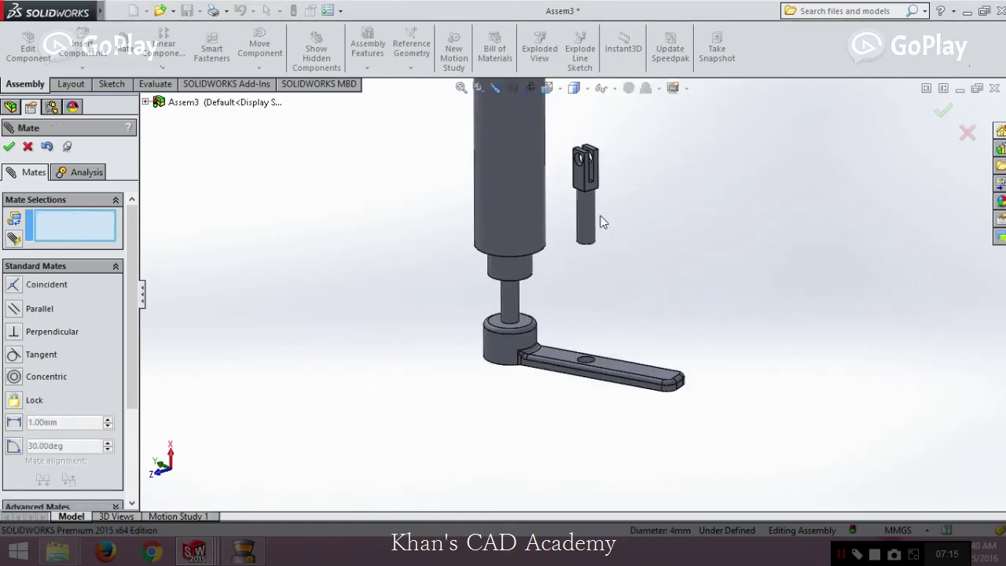
{"action": "left_click", "coordinate": [613, 88]}
{"action": "left_click", "coordinate": [629, 126]}
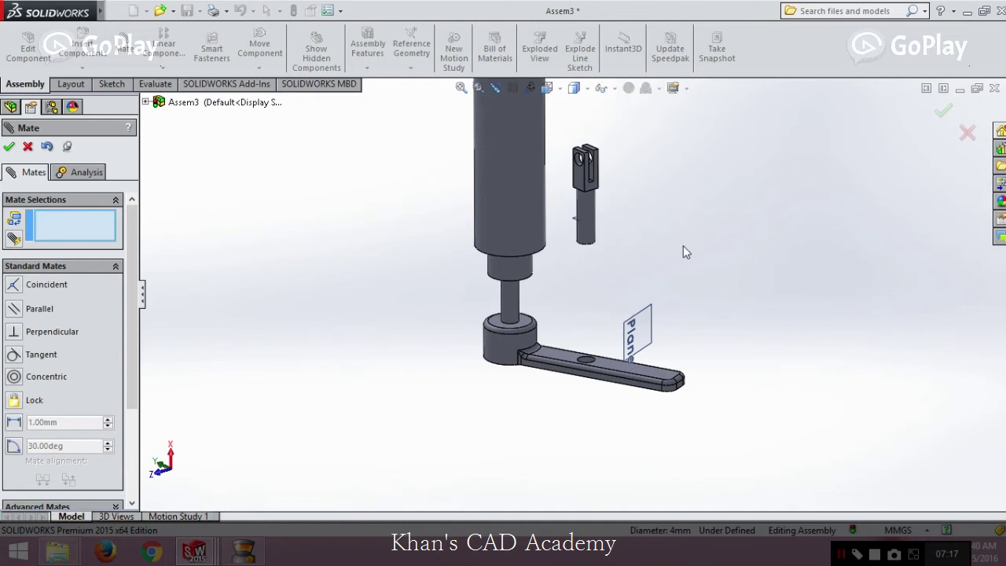
{"action": "middle_click_drag", "start_coordinate": [578, 218], "coordinate": [586, 224]}
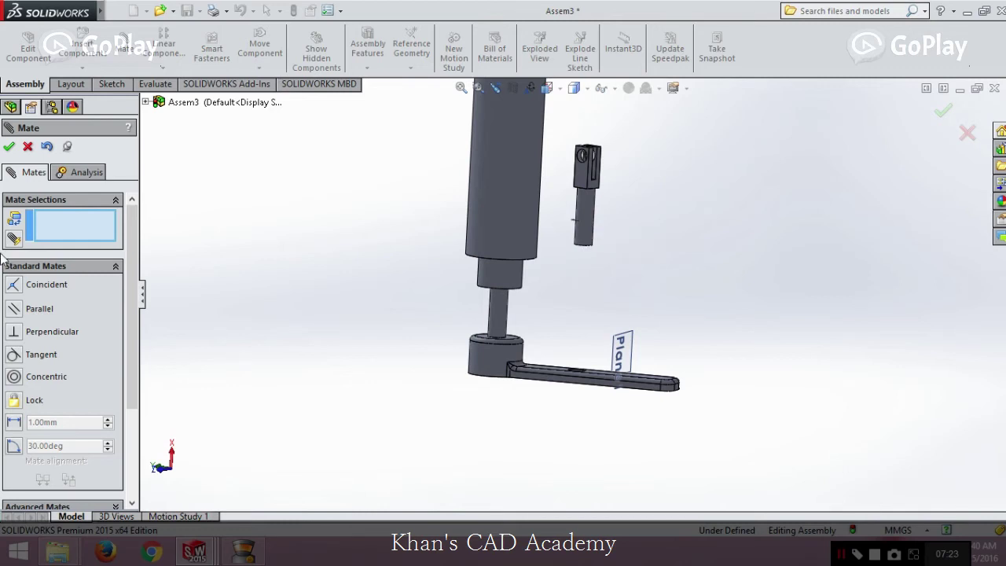
Step: Add a coincident mate between Plane1 of fork part 3 and the underside of arm part 6, flipping alignment so the fork points downward
{"action": "scroll", "coordinate": [635, 210], "scroll_direction": "down", "scroll_amount": 3}
{"action": "left_click", "coordinate": [514, 246]}
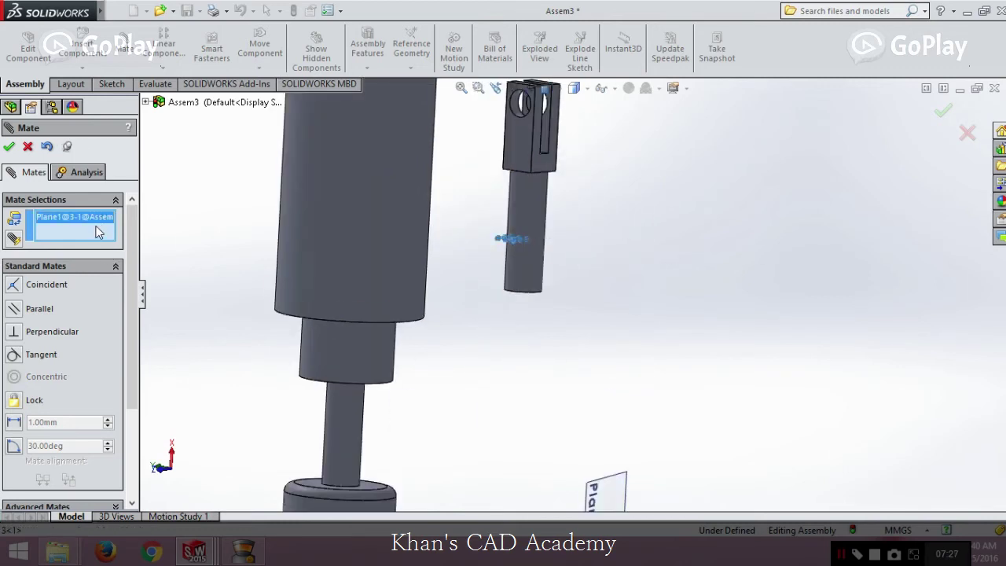
{"action": "scroll", "coordinate": [702, 349], "scroll_direction": "up", "scroll_amount": 5}
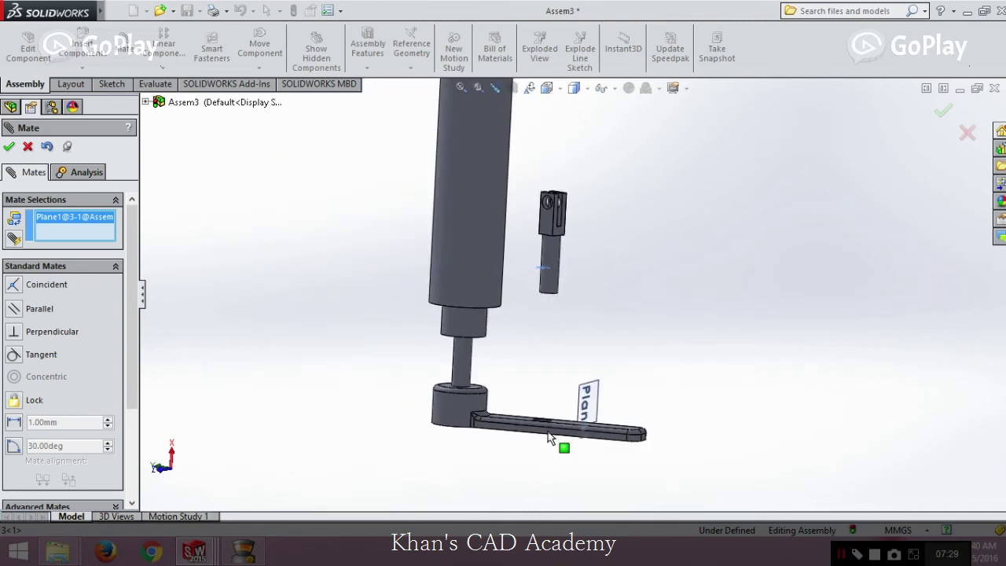
{"action": "scroll", "coordinate": [550, 438], "scroll_direction": "down", "scroll_amount": 4}
{"action": "middle_click_drag", "start_coordinate": [550, 437], "coordinate": [554, 345]}
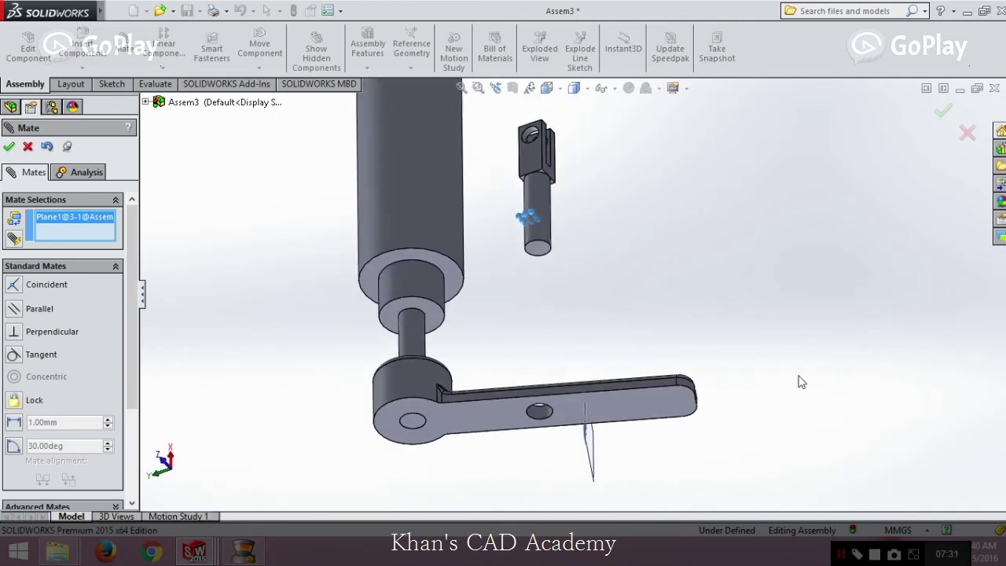
{"action": "left_click", "coordinate": [509, 425]}
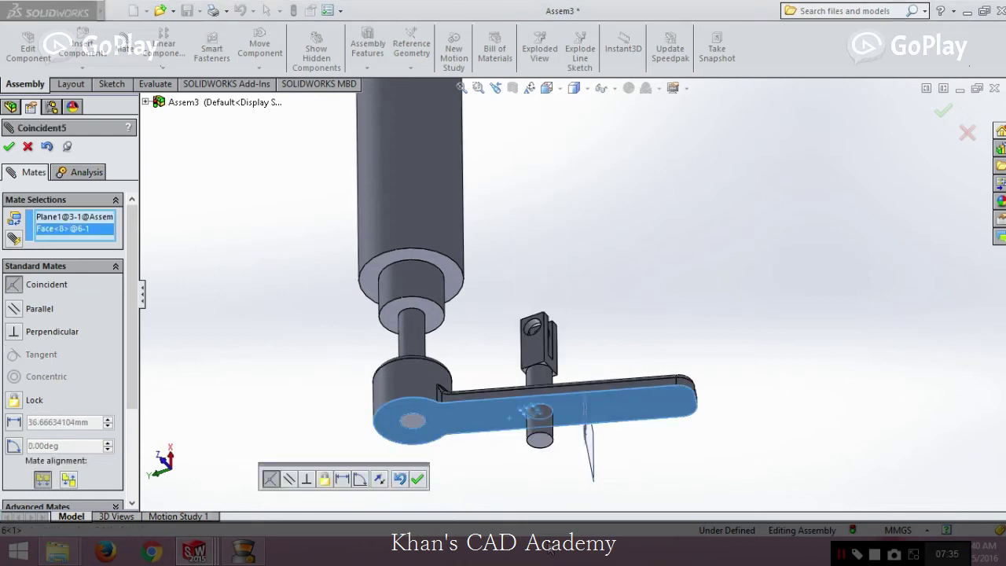
{"action": "left_click", "coordinate": [378, 480]}
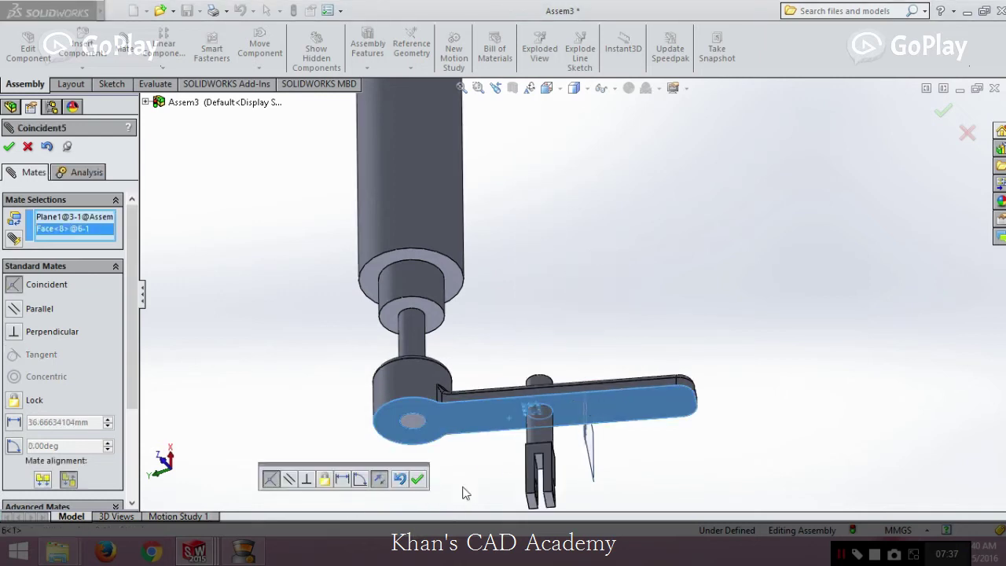
{"action": "left_click", "coordinate": [604, 293]}
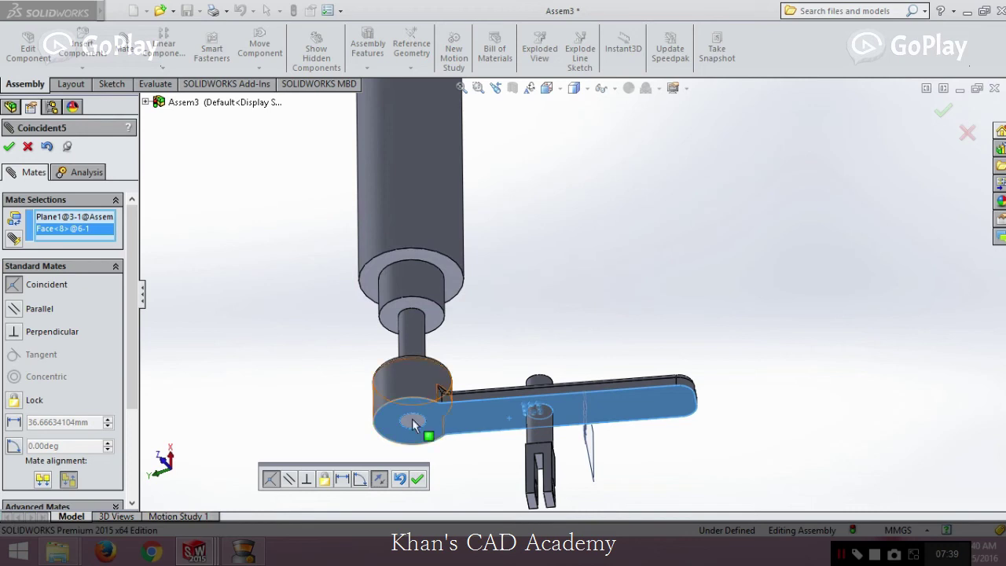
{"action": "left_click", "coordinate": [422, 482]}
Step: Set up a Hinge mate with the eye hole of rod part 7 nearest the arm as the first concentric selection
{"action": "scroll", "coordinate": [635, 263], "scroll_direction": "up", "scroll_amount": 3}
{"action": "middle_click_drag", "start_coordinate": [635, 262], "coordinate": [328, 330]}
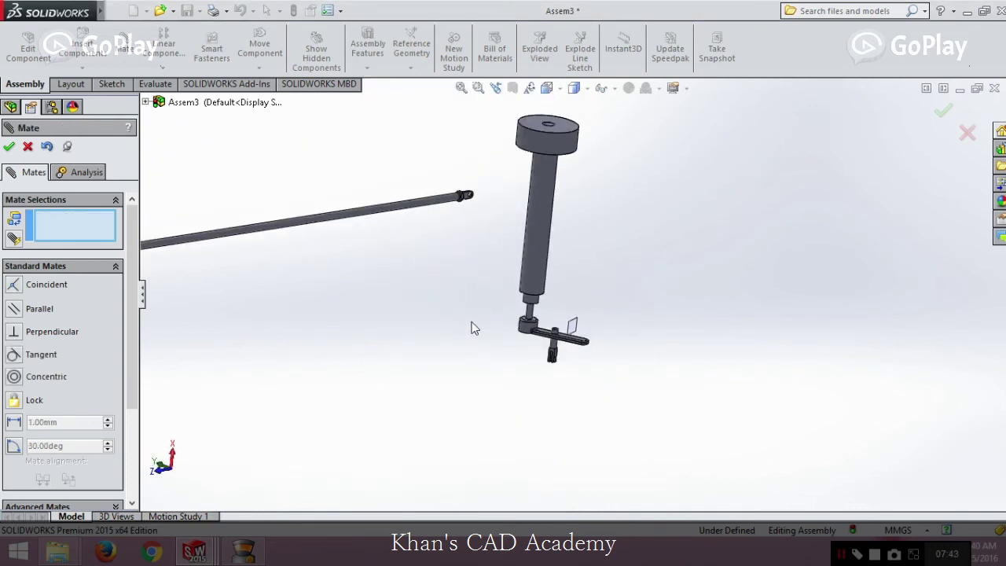
{"action": "scroll", "coordinate": [469, 330], "scroll_direction": "down", "scroll_amount": 2}
{"action": "scroll", "coordinate": [470, 331], "scroll_direction": "up", "scroll_amount": 3}
{"action": "middle_click_drag", "start_coordinate": [479, 330], "coordinate": [462, 351]}
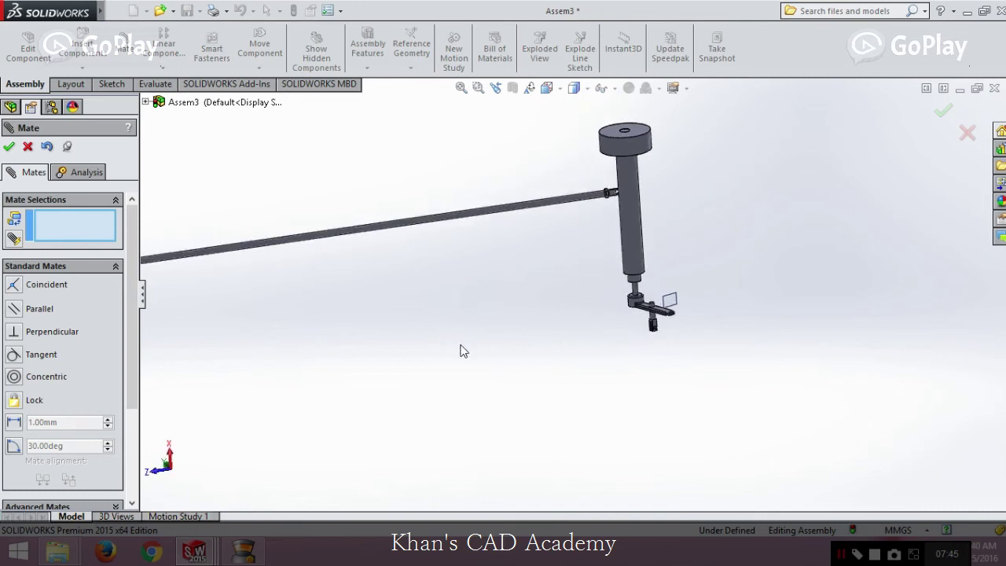
{"action": "scroll", "coordinate": [462, 351], "scroll_direction": "up", "scroll_amount": 2}
{"action": "middle_click_drag", "start_coordinate": [303, 314], "coordinate": [346, 300]}
{"action": "scroll", "coordinate": [346, 301], "scroll_direction": "down", "scroll_amount": 2}
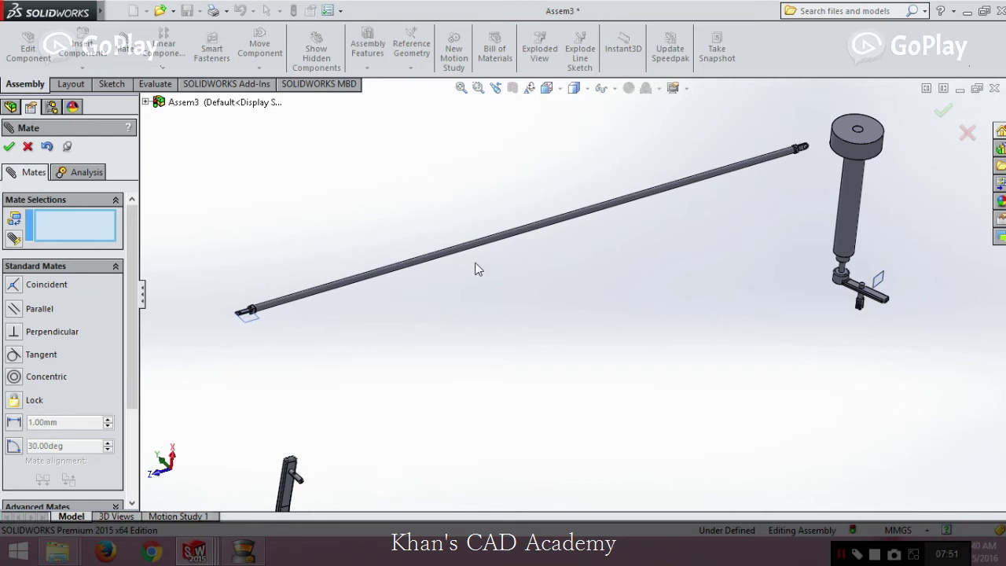
{"action": "scroll", "coordinate": [841, 180], "scroll_direction": "down", "scroll_amount": 5}
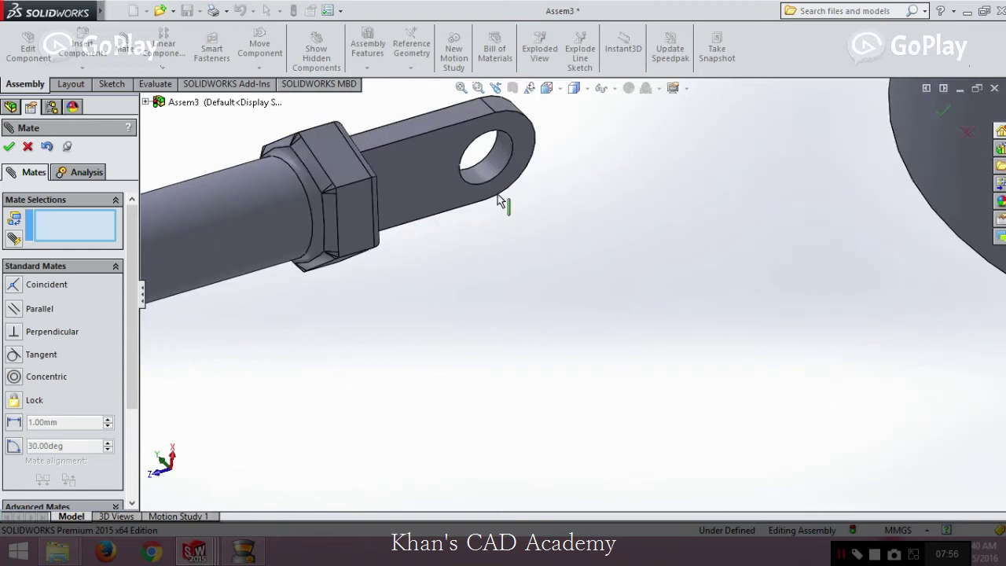
{"action": "left_click", "coordinate": [497, 167]}
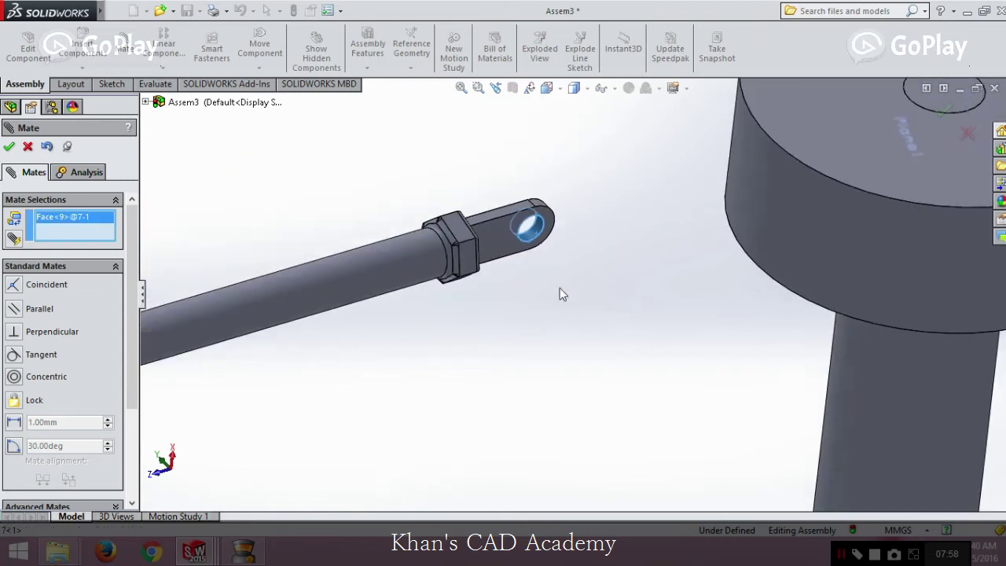
{"action": "scroll", "coordinate": [562, 291], "scroll_direction": "up", "scroll_amount": 5}
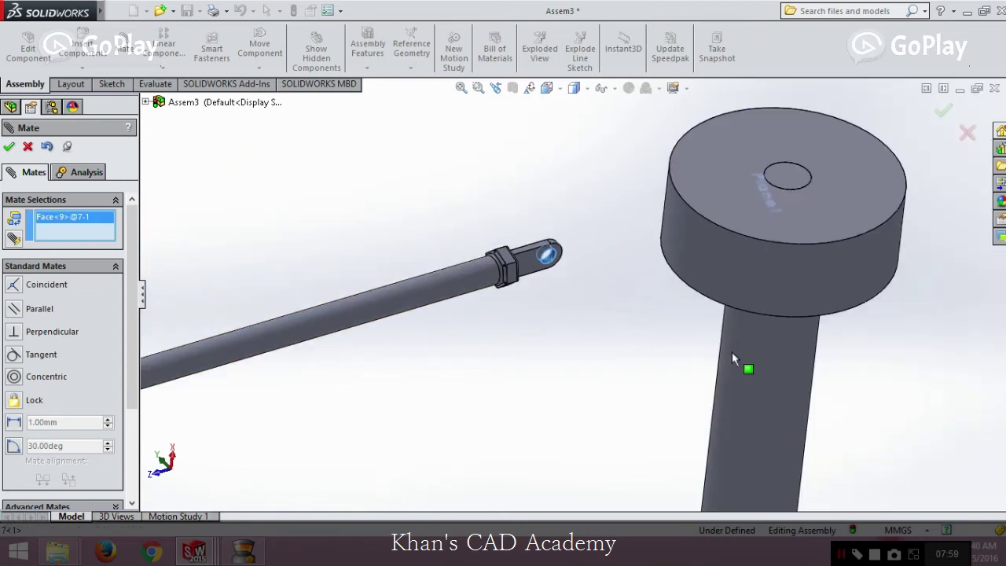
{"action": "scroll", "coordinate": [585, 310], "scroll_direction": "up", "scroll_amount": 3}
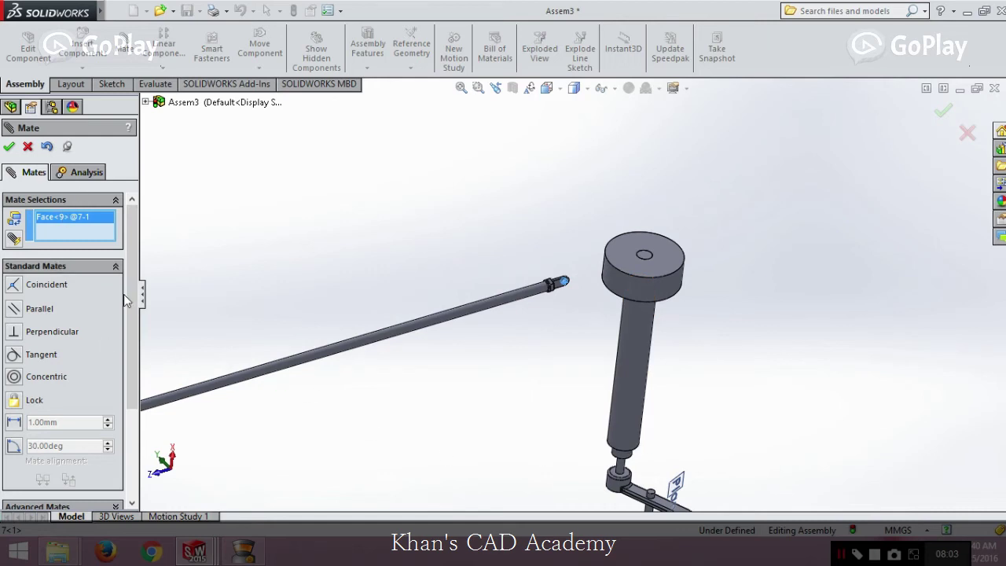
{"action": "scroll", "coordinate": [131, 330], "scroll_direction": "down", "scroll_amount": 3}
{"action": "left_click", "coordinate": [56, 450]}
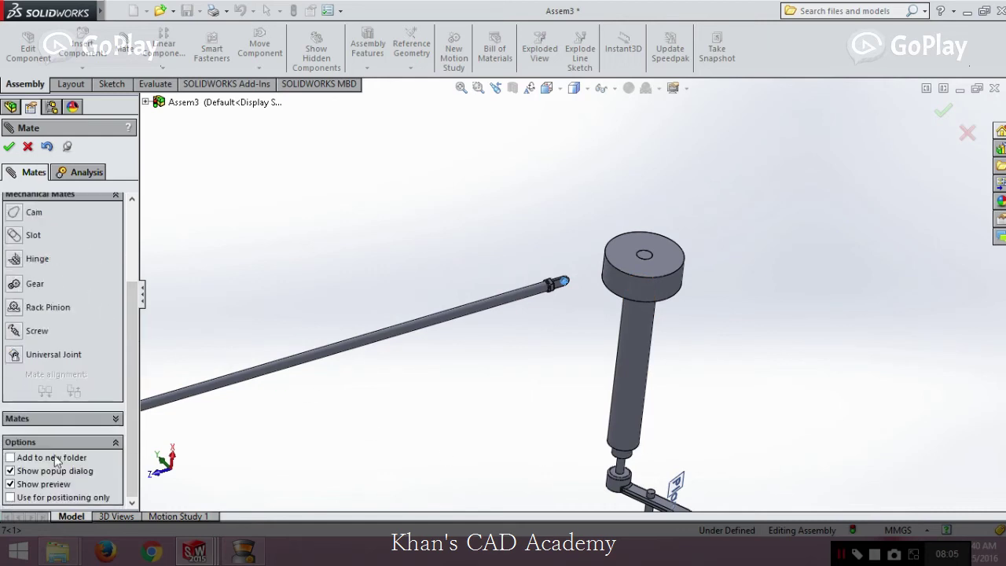
{"action": "left_click", "coordinate": [22, 259]}
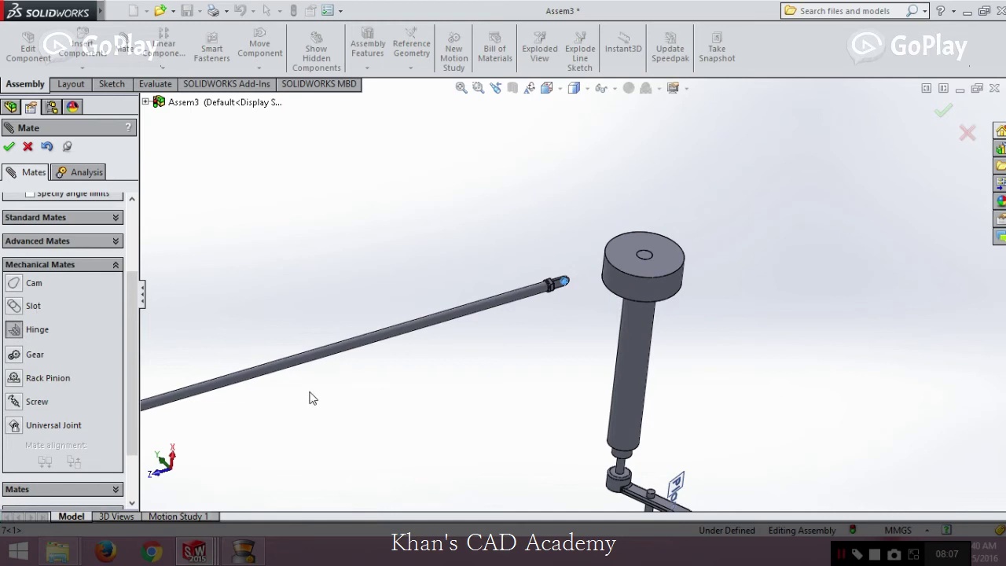
Step: Add the cross hole of fork part 3 as the hinge's second concentric selection
{"action": "scroll", "coordinate": [212, 330], "scroll_direction": "down", "scroll_amount": 2}
{"action": "scroll", "coordinate": [128, 337], "scroll_direction": "up", "scroll_amount": 3}
{"action": "scroll", "coordinate": [453, 330], "scroll_direction": "up", "scroll_amount": 3}
{"action": "scroll", "coordinate": [634, 417], "scroll_direction": "down", "scroll_amount": 3}
{"action": "middle_click_drag", "start_coordinate": [635, 417], "coordinate": [408, 251]}
{"action": "scroll", "coordinate": [422, 247], "scroll_direction": "down", "scroll_amount": 4}
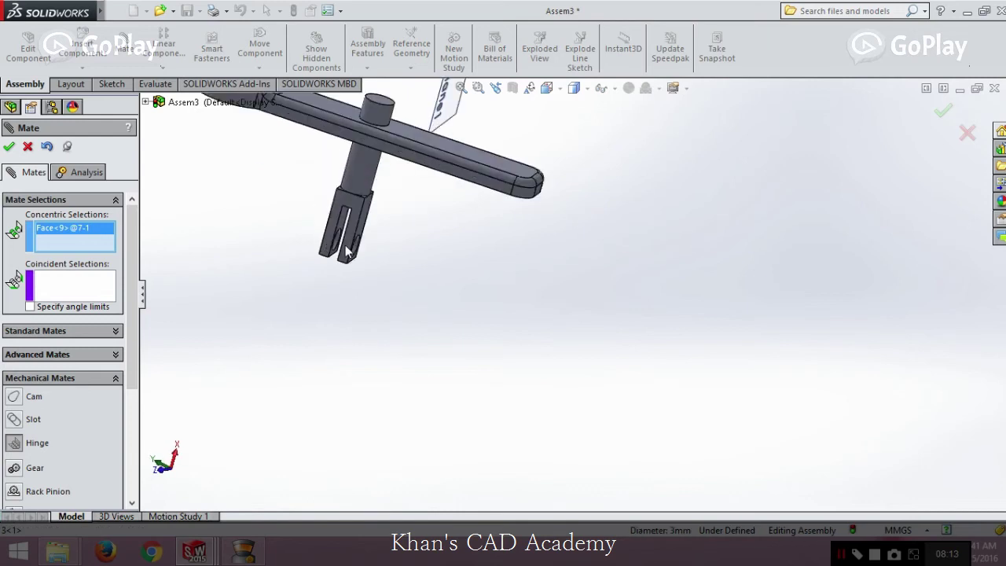
{"action": "left_click", "coordinate": [412, 262]}
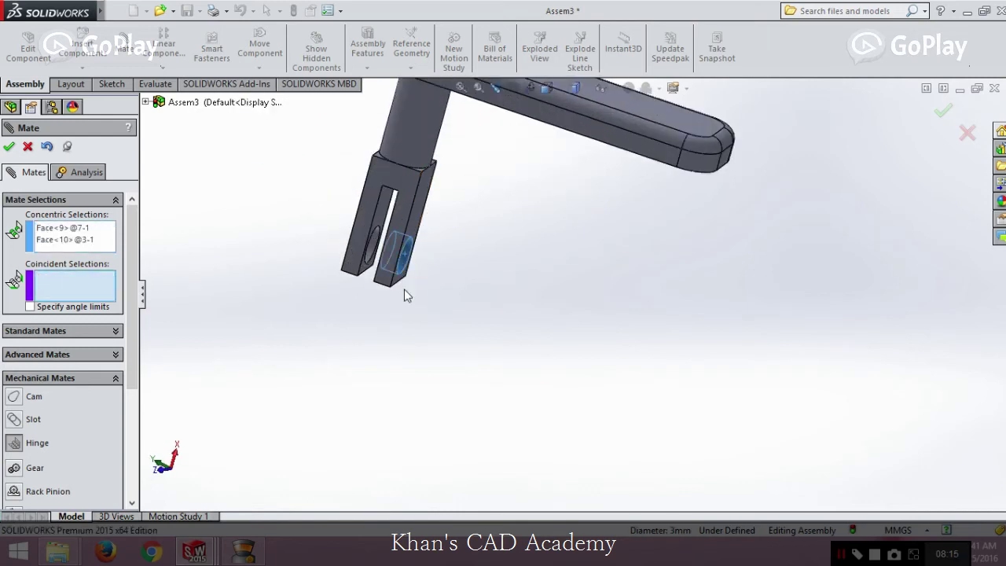
Step: Complete the hinge with coincident selections of fork part 3's inner slot face and the flat face of rod part 7's eye end
{"action": "scroll", "coordinate": [397, 333], "scroll_direction": "up", "scroll_amount": 3}
{"action": "middle_click_drag", "start_coordinate": [469, 259], "coordinate": [460, 306]}
{"action": "left_click", "coordinate": [483, 261]}
{"action": "scroll", "coordinate": [652, 275], "scroll_direction": "up", "scroll_amount": 3}
{"action": "scroll", "coordinate": [651, 184], "scroll_direction": "down", "scroll_amount": 8}
{"action": "middle_click_drag", "start_coordinate": [555, 137], "coordinate": [463, 157]}
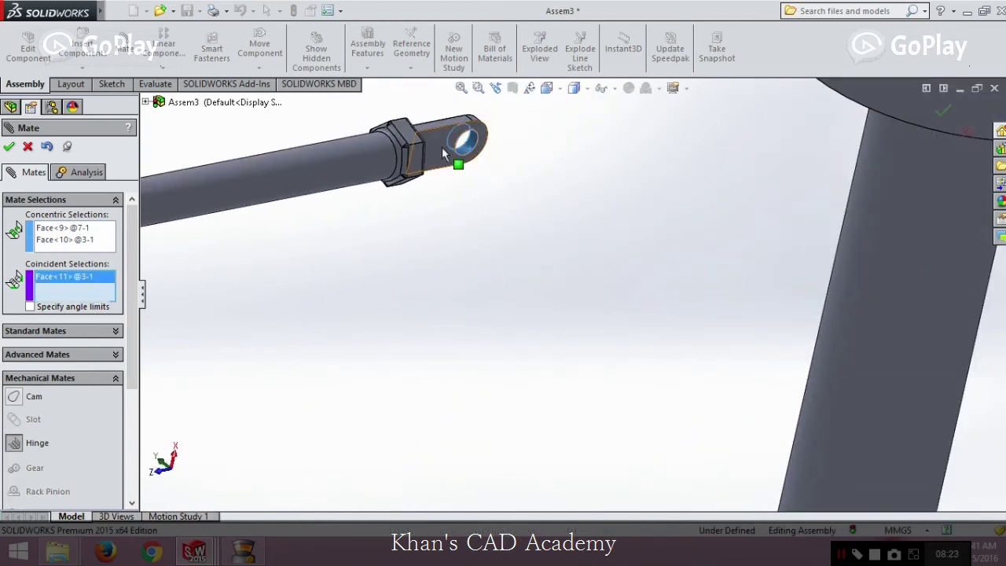
{"action": "left_click", "coordinate": [447, 149]}
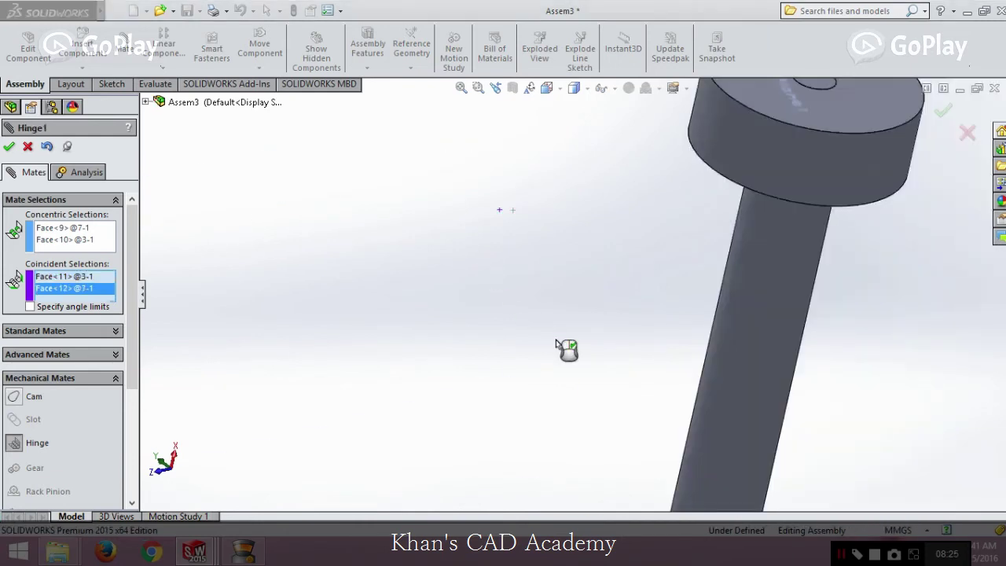
{"action": "scroll", "coordinate": [566, 350], "scroll_direction": "up", "scroll_amount": 5}
{"action": "scroll", "coordinate": [561, 348], "scroll_direction": "down", "scroll_amount": 10}
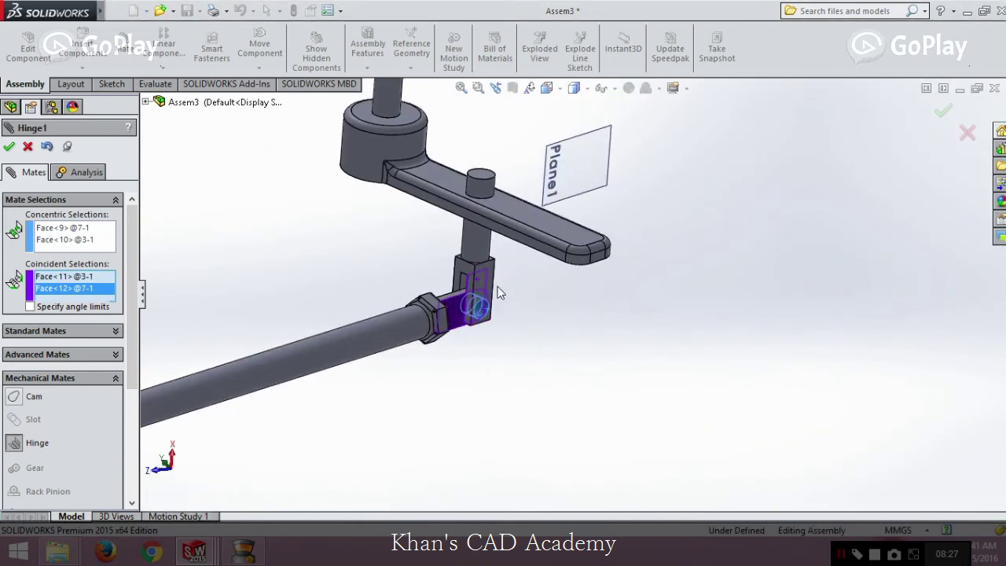
{"action": "left_click", "coordinate": [8, 147]}
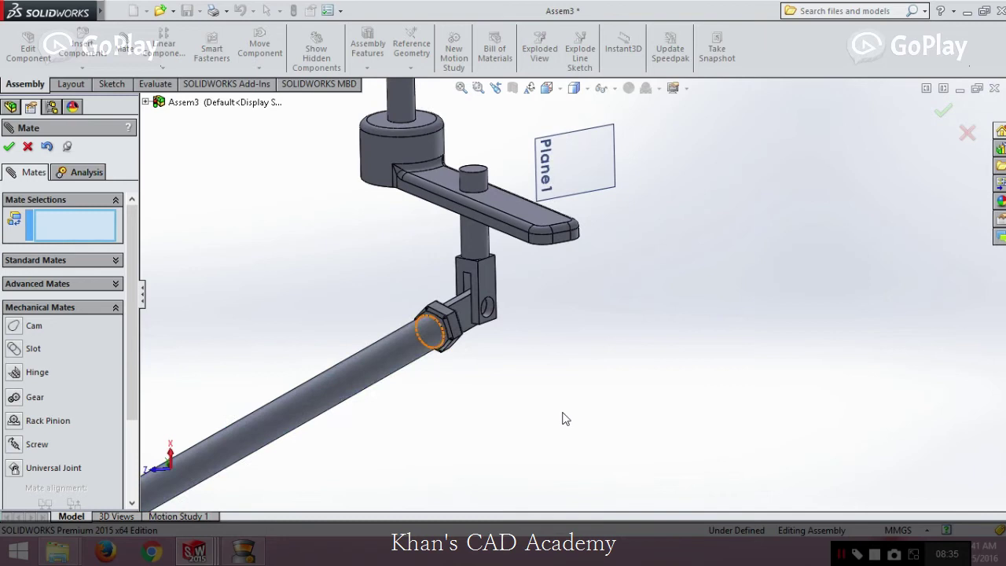
Step: Set up another Hinge mate with the hole at rod part 7's free end and slotted pin part 2's cross hole as concentric selections
{"action": "scroll", "coordinate": [566, 419], "scroll_direction": "up", "scroll_amount": 8}
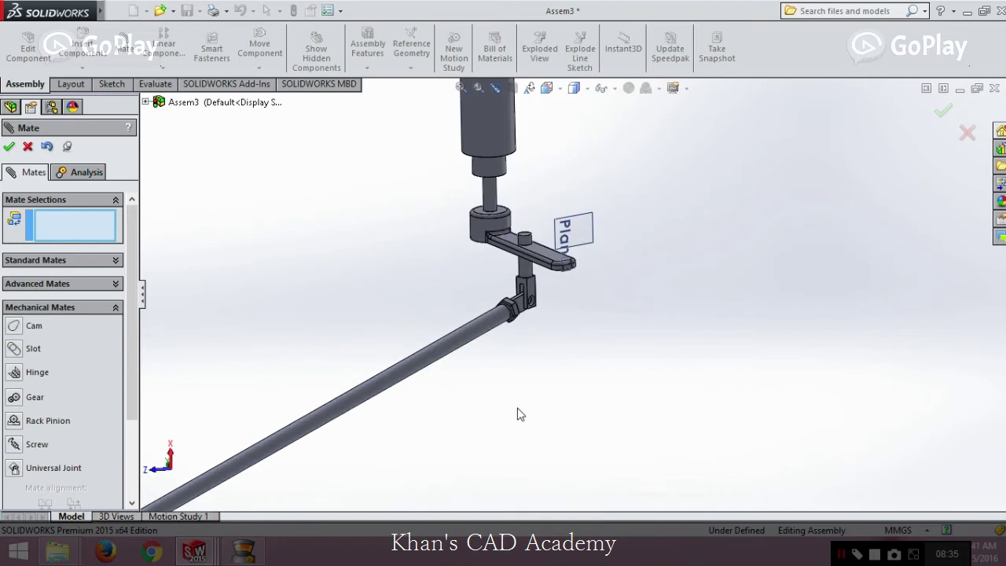
{"action": "scroll", "coordinate": [314, 424], "scroll_direction": "down", "scroll_amount": 5}
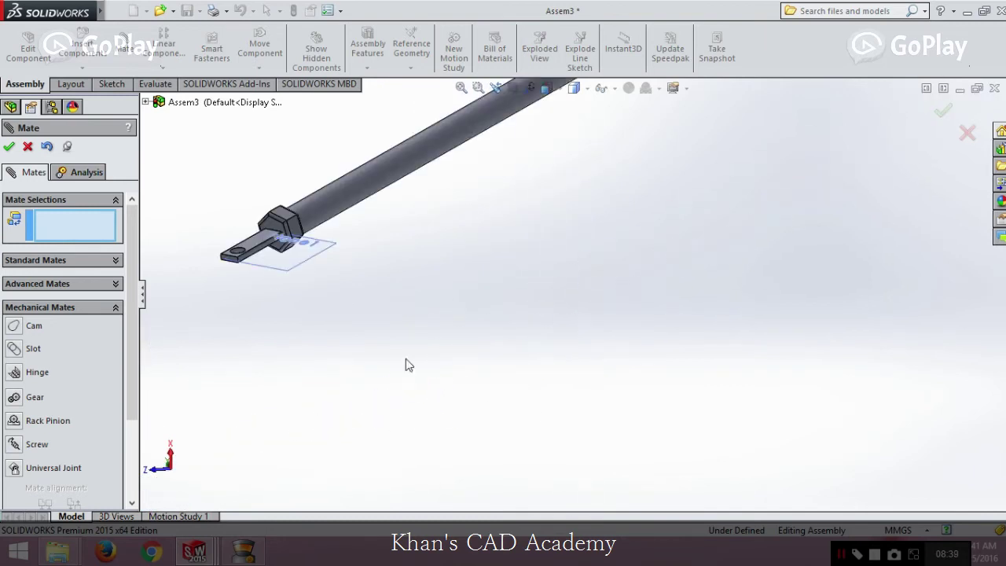
{"action": "scroll", "coordinate": [281, 241], "scroll_direction": "down", "scroll_amount": 3}
{"action": "left_click", "coordinate": [35, 373]}
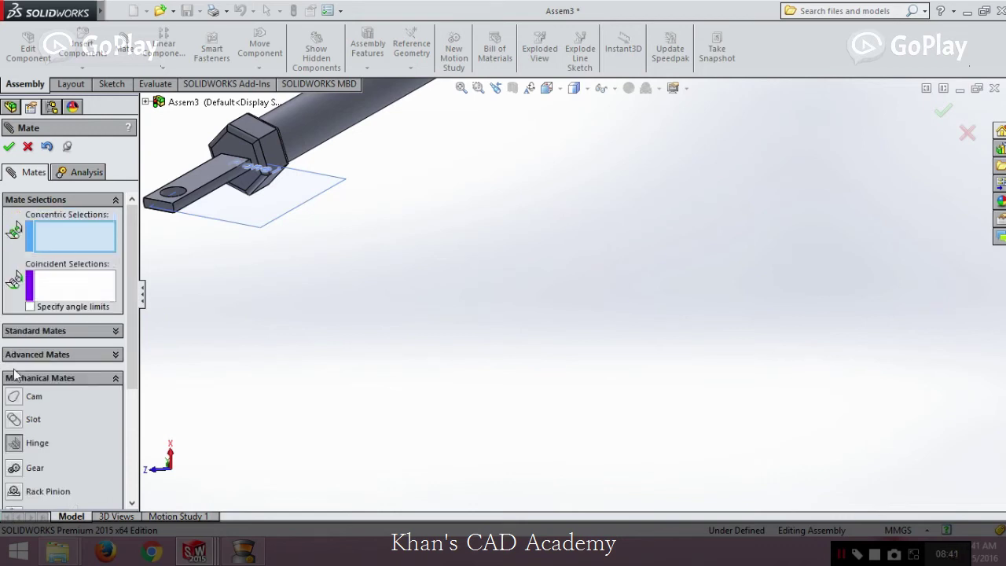
{"action": "scroll", "coordinate": [211, 187], "scroll_direction": "down", "scroll_amount": 2}
{"action": "left_click", "coordinate": [203, 217]}
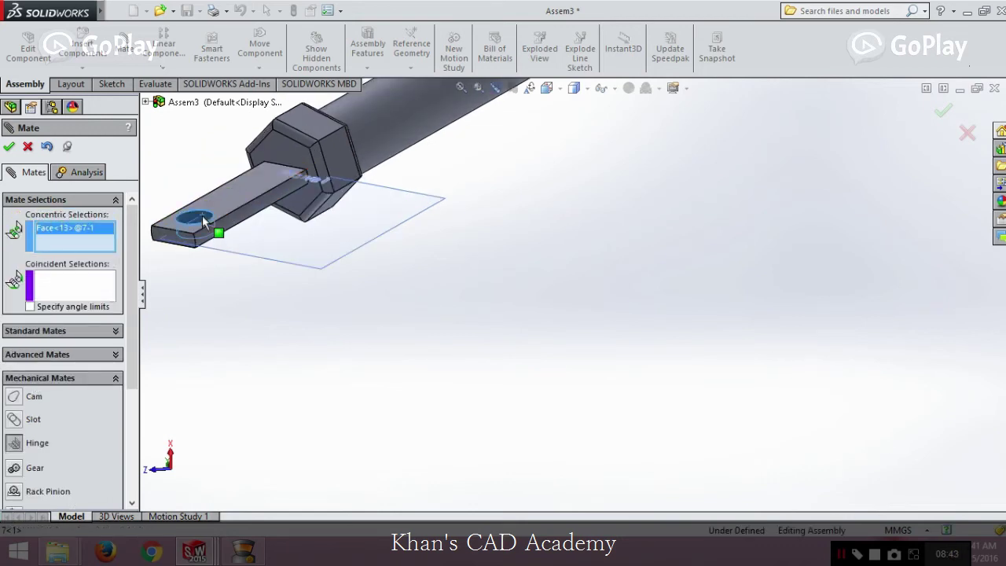
{"action": "scroll", "coordinate": [253, 313], "scroll_direction": "up", "scroll_amount": 10}
{"action": "scroll", "coordinate": [401, 246], "scroll_direction": "down", "scroll_amount": 6}
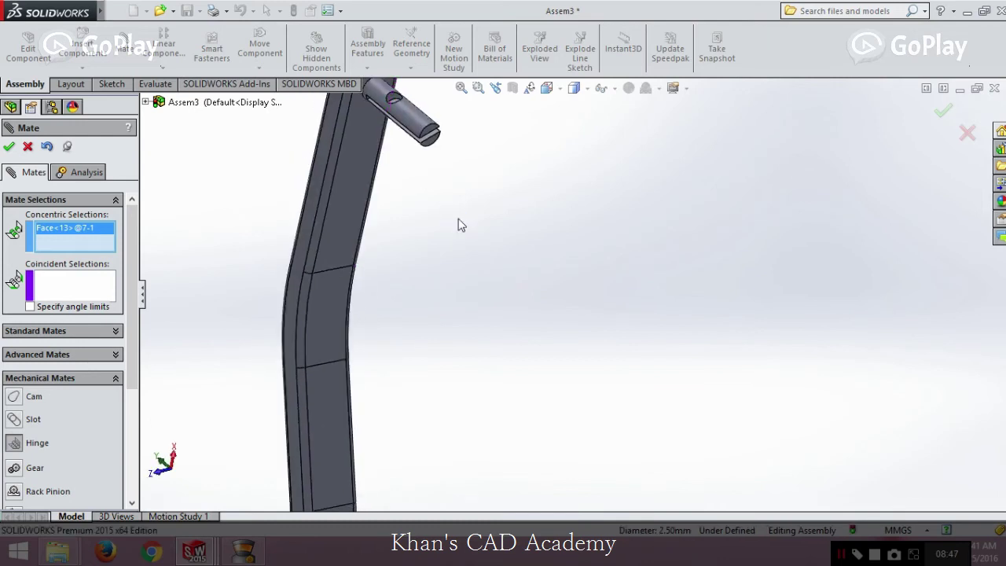
{"action": "scroll", "coordinate": [464, 162], "scroll_direction": "up", "scroll_amount": 8}
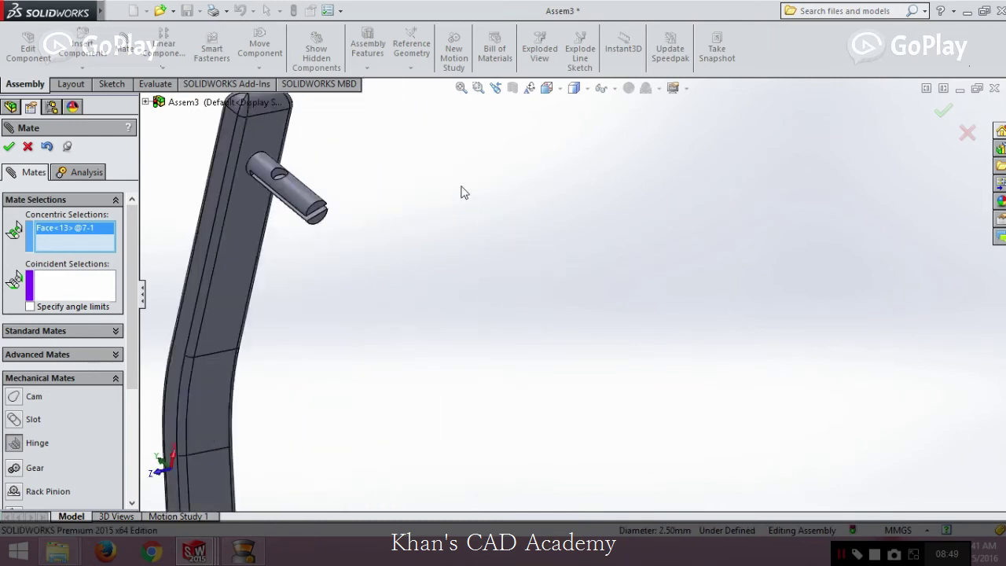
{"action": "scroll", "coordinate": [461, 191], "scroll_direction": "down", "scroll_amount": 2}
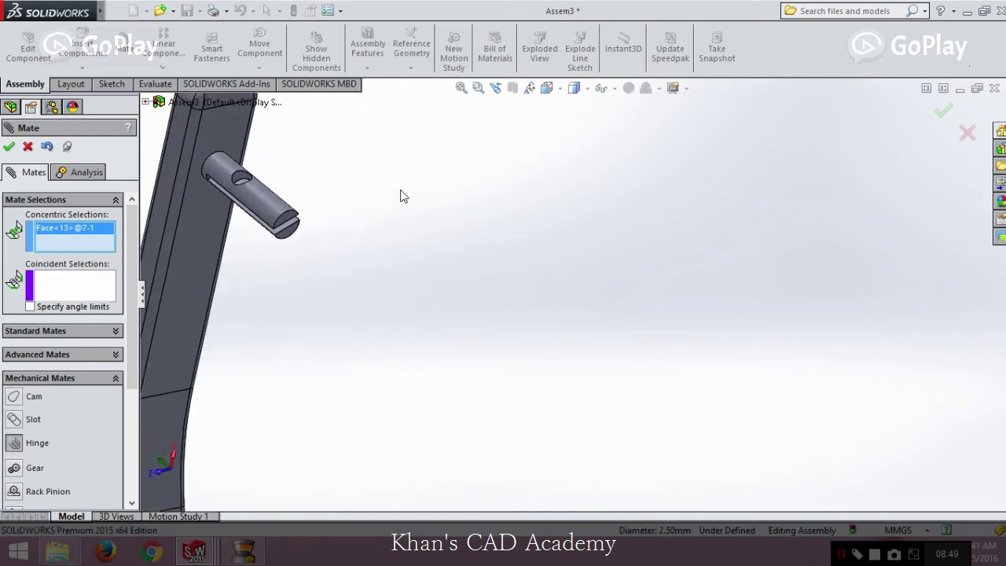
{"action": "left_click", "coordinate": [237, 178]}
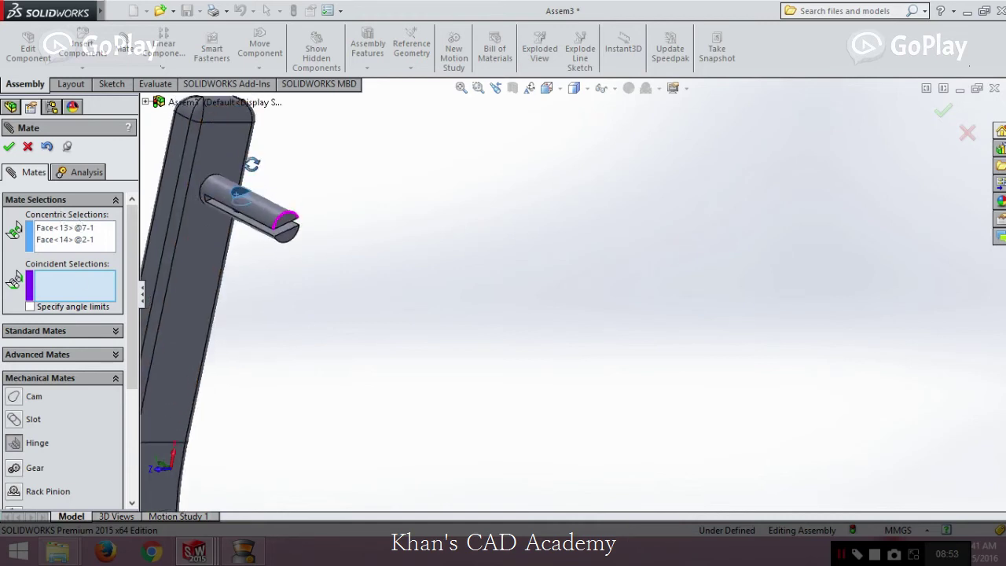
Step: Add slotted pin part 2's inner slot face as the hinge's first coincident selection
{"action": "mouse_move", "coordinate": [251, 163]}
{"action": "middle_mouse_down"}
{"action": "mouse_move", "coordinate": [254, 103]}
{"action": "mouse_move", "coordinate": [251, 166]}
{"action": "middle_mouse_up"}
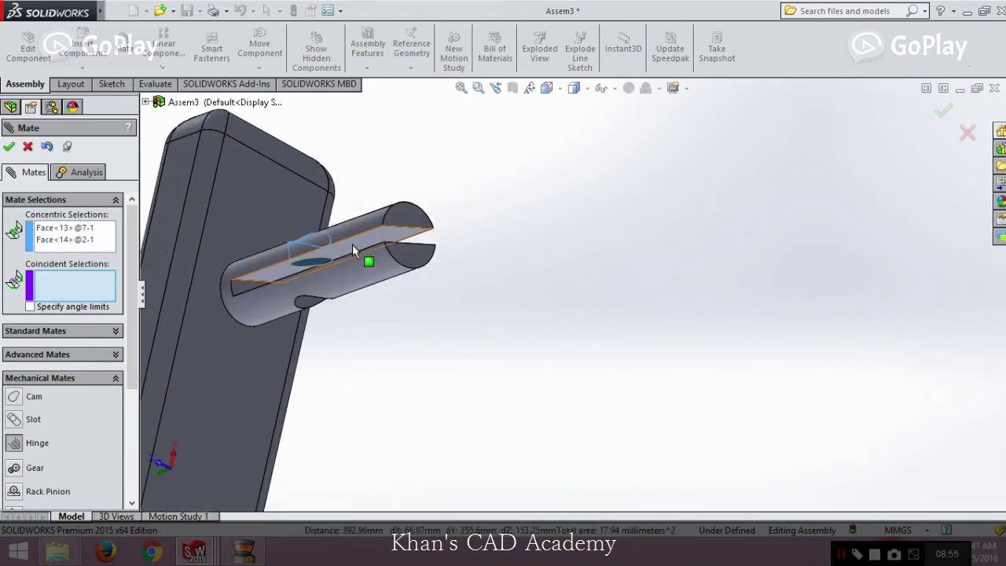
{"action": "left_click", "coordinate": [352, 249]}
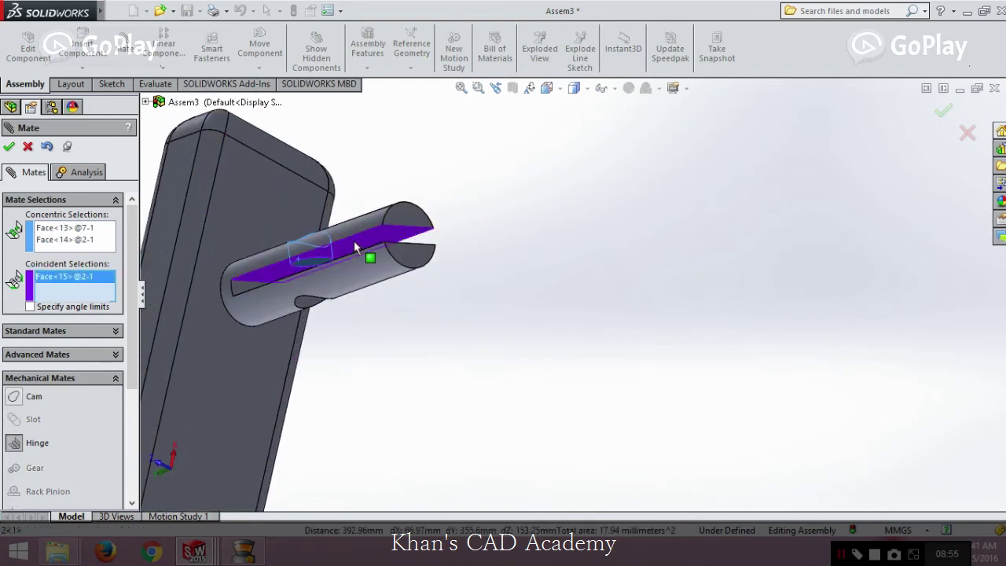
{"action": "scroll", "coordinate": [645, 359], "scroll_direction": "up", "scroll_amount": 6}
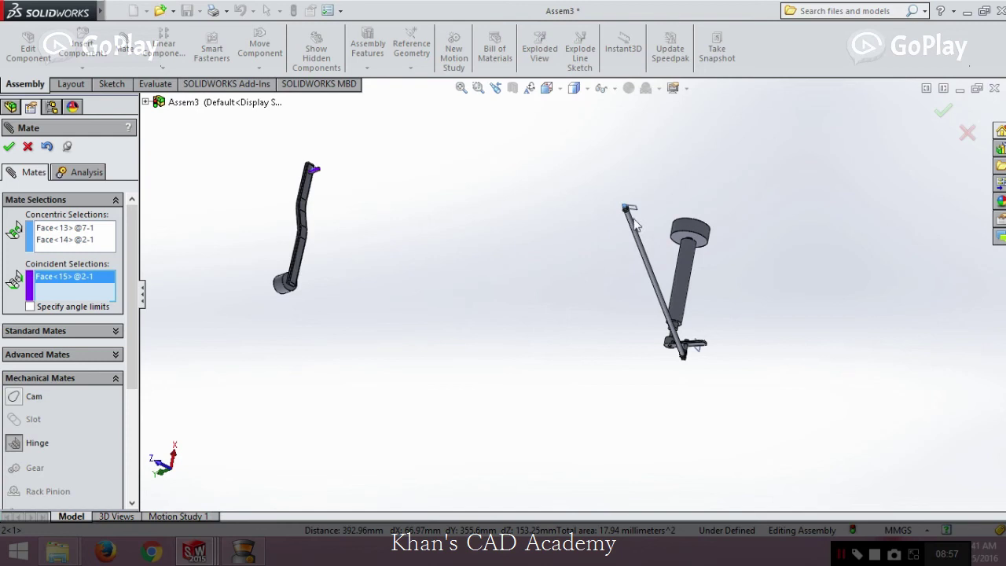
{"action": "scroll", "coordinate": [617, 315], "scroll_direction": "up", "scroll_amount": 8}
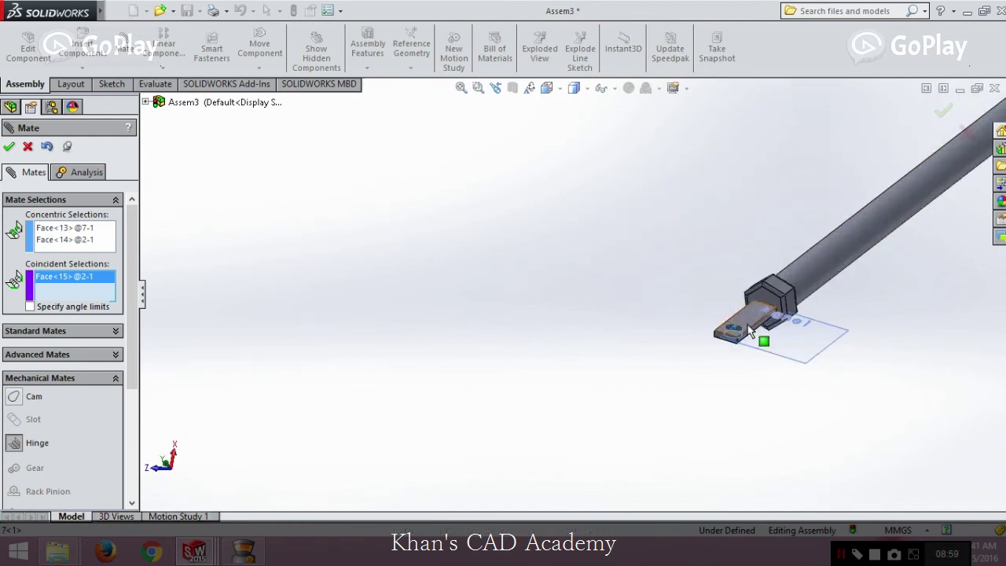
{"action": "left_click", "coordinate": [752, 325]}
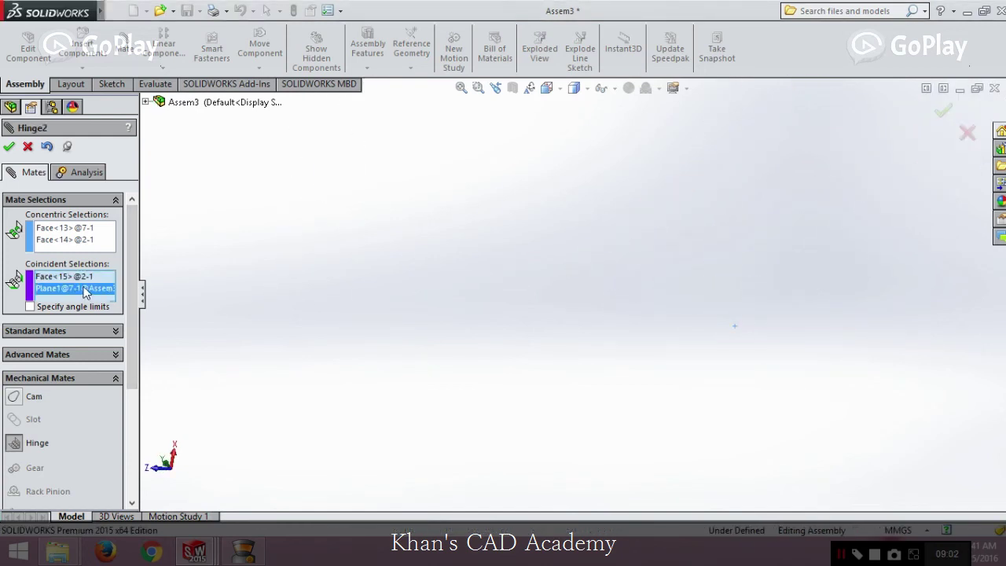
{"action": "key", "text": "Delete"}
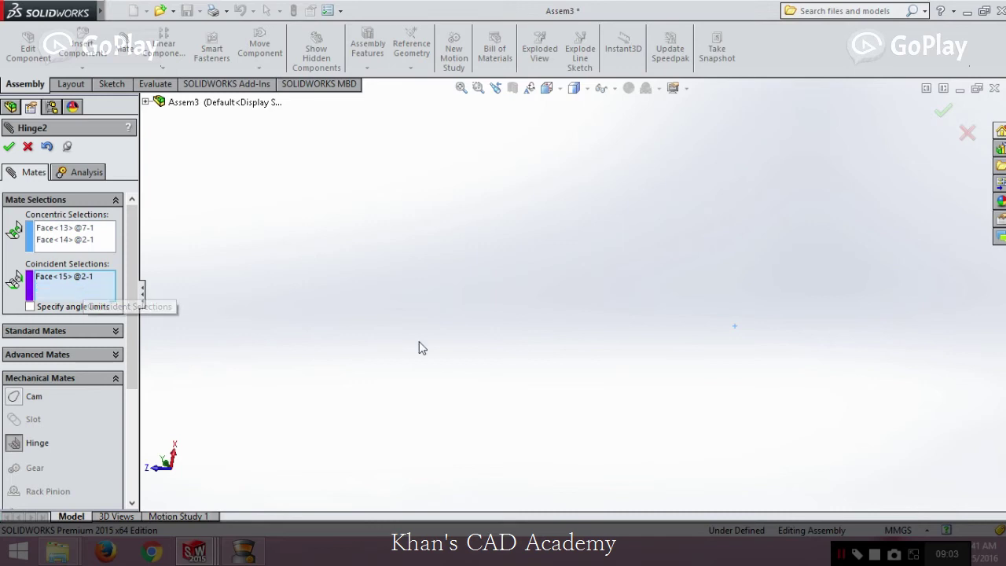
Step: Complete the hinge with the flat face of rod part 7's eye end as second coincident selection, and finish mating
{"action": "key", "text": "f"}
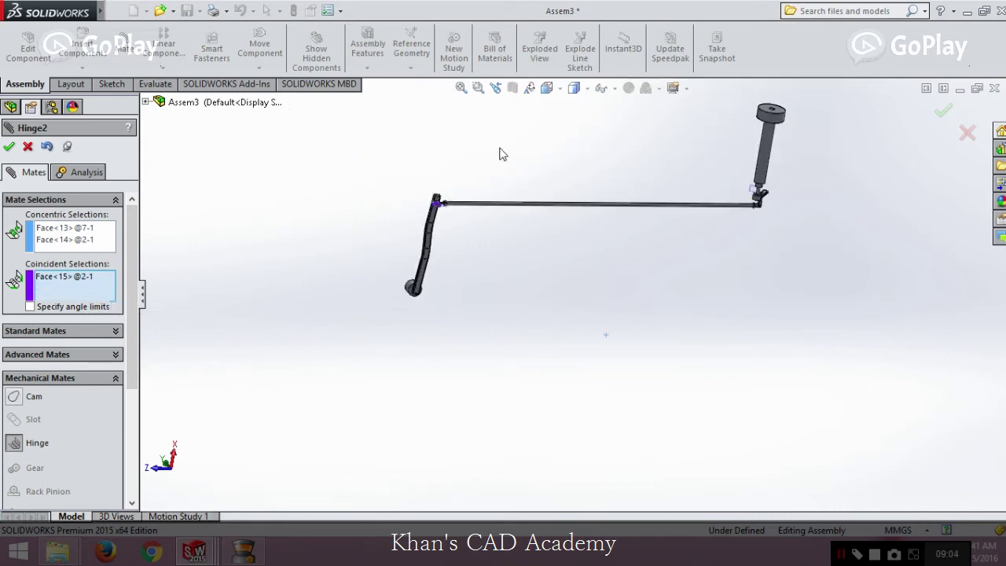
{"action": "scroll", "coordinate": [420, 301], "scroll_direction": "up", "scroll_amount": 5}
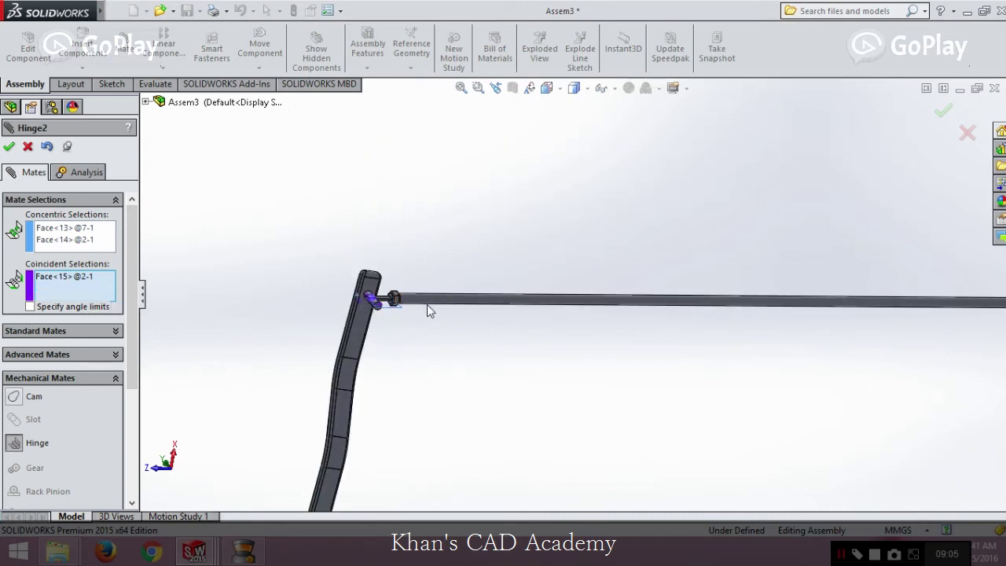
{"action": "scroll", "coordinate": [433, 294], "scroll_direction": "up", "scroll_amount": 5}
{"action": "left_click", "coordinate": [533, 284]}
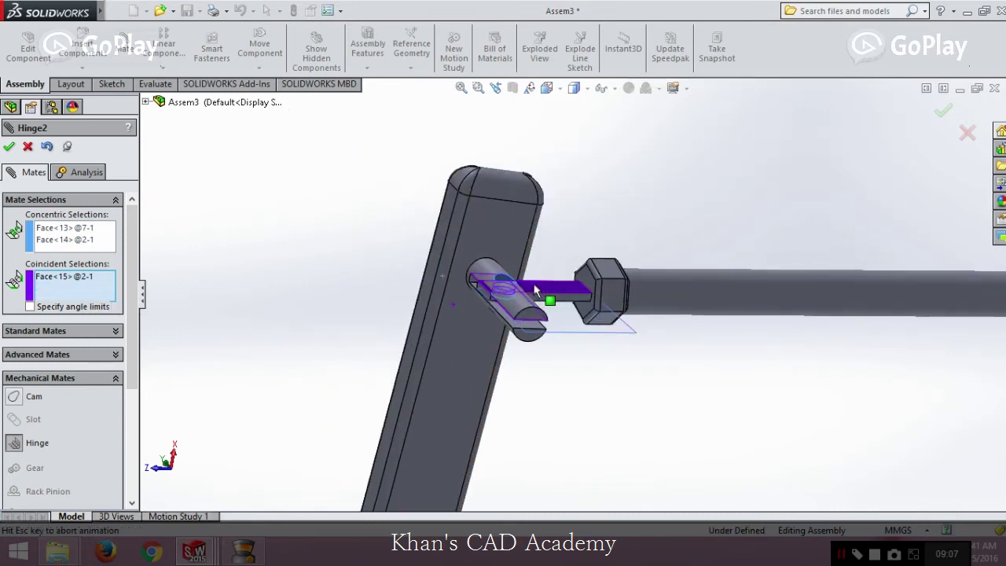
{"action": "left_click", "coordinate": [9, 148]}
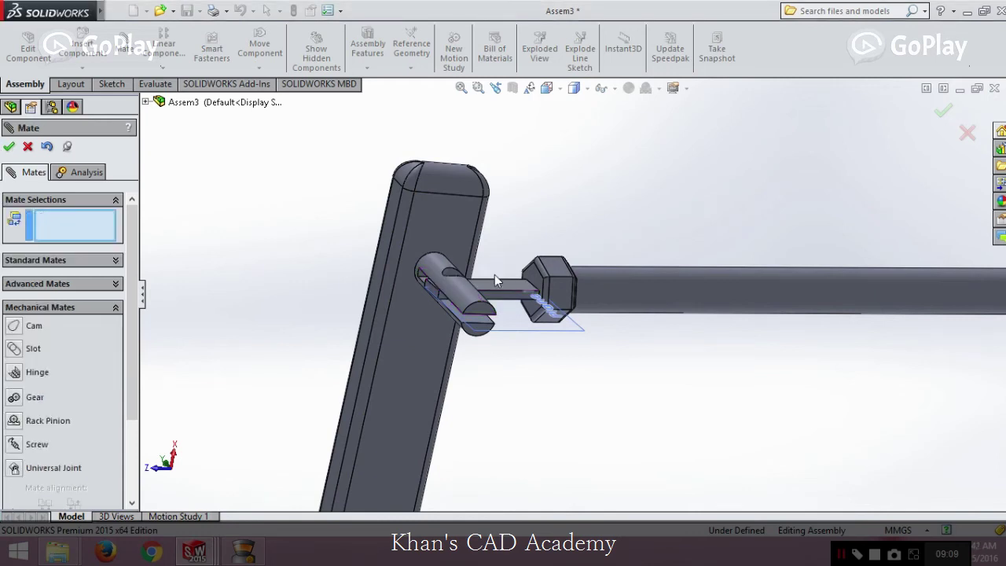
{"action": "left_click", "coordinate": [9, 147]}
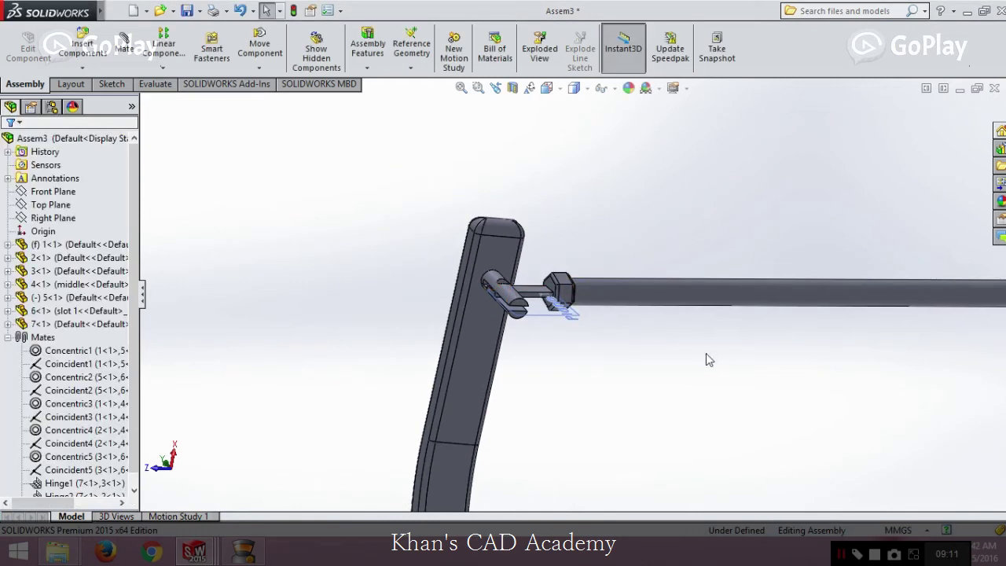
Step: Collapse the assembly tree's mates and hide the reference planes in the model view
{"action": "scroll", "coordinate": [705, 353], "scroll_direction": "down", "scroll_amount": 3}
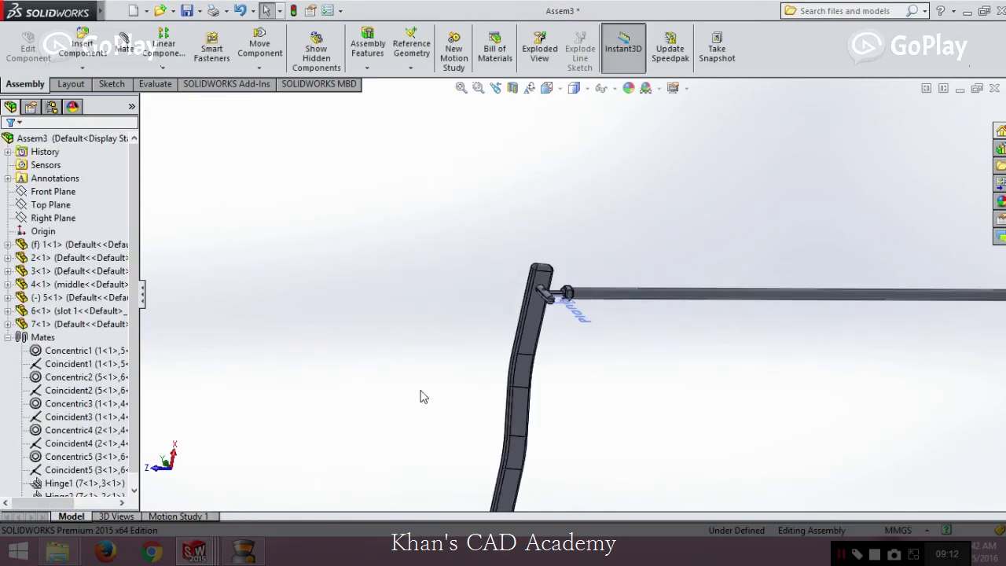
{"action": "left_click", "coordinate": [83, 377]}
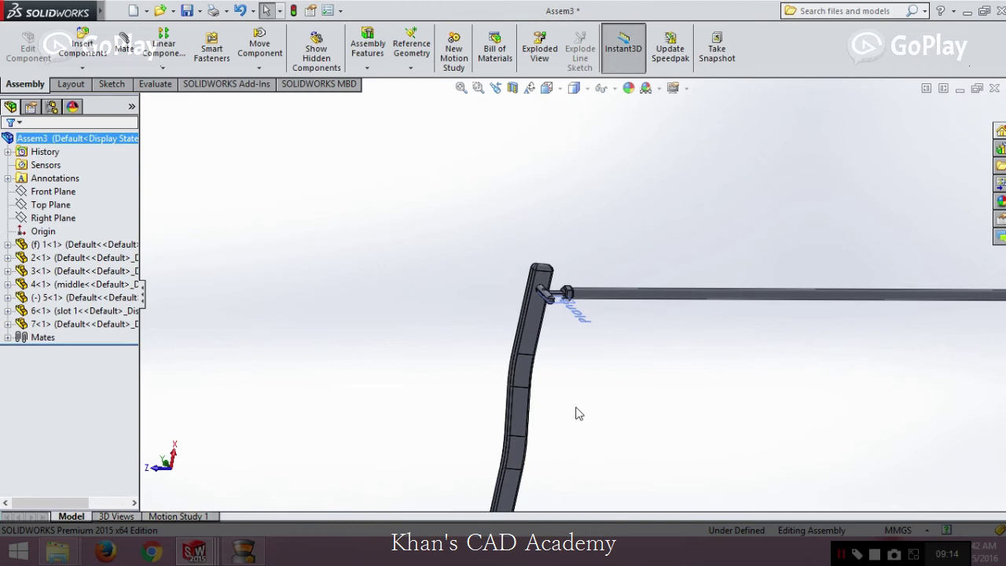
{"action": "middle_click_drag", "start_coordinate": [575, 411], "coordinate": [733, 398]}
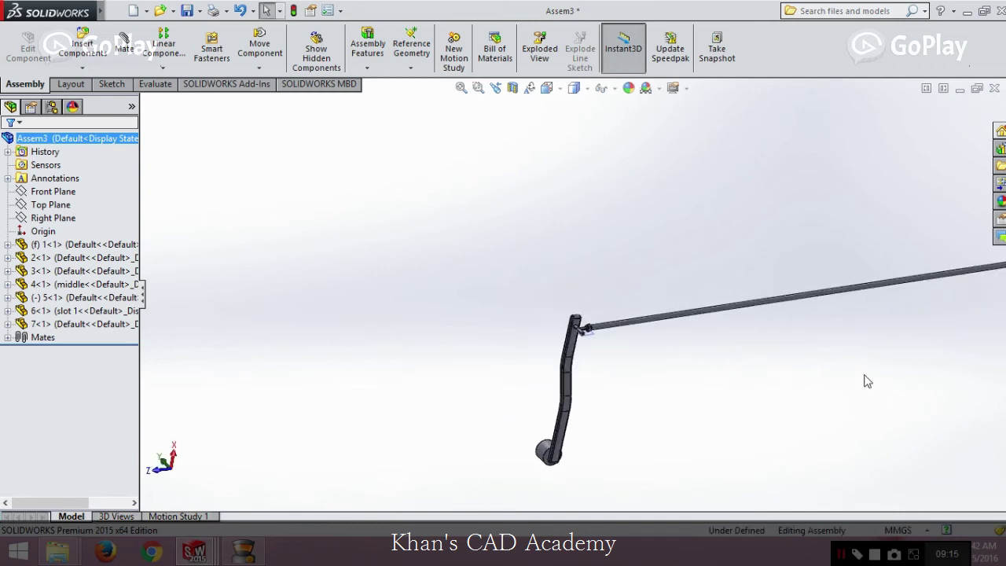
{"action": "middle_click_drag", "start_coordinate": [864, 382], "coordinate": [900, 338]}
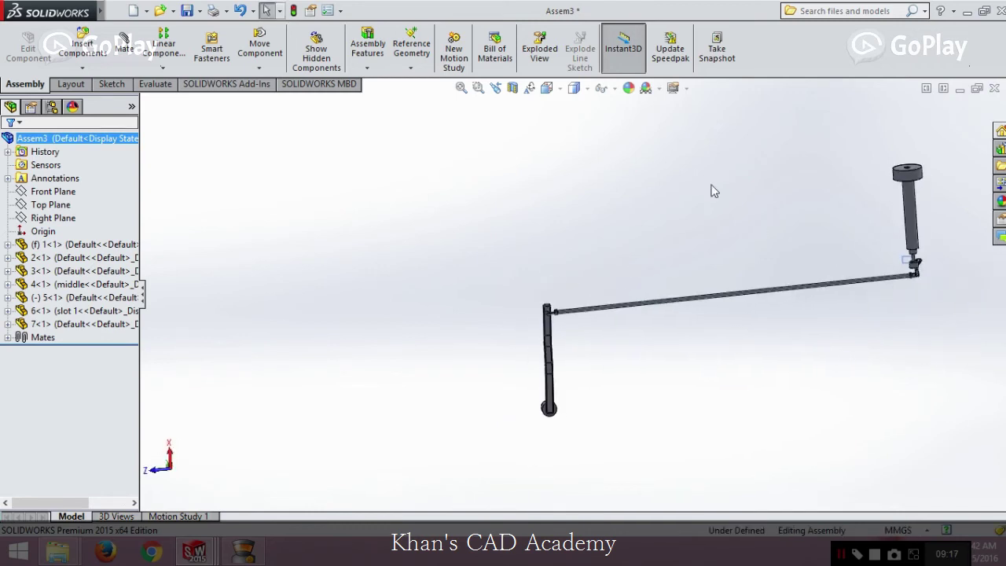
{"action": "left_click", "coordinate": [605, 88]}
{"action": "middle_click_drag", "start_coordinate": [793, 212], "coordinate": [972, 348]}
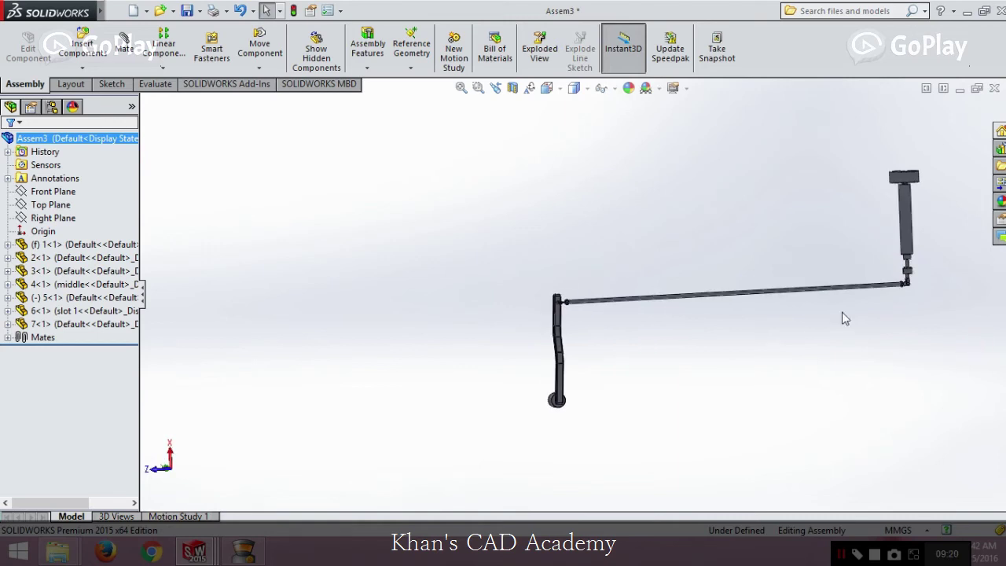
Step: Move rod part 7 back and forth to swing the linkage and check its motion
{"action": "middle_click_drag", "start_coordinate": [842, 317], "coordinate": [829, 257]}
{"action": "left_click_drag", "start_coordinate": [817, 267], "coordinate": [875, 287]}
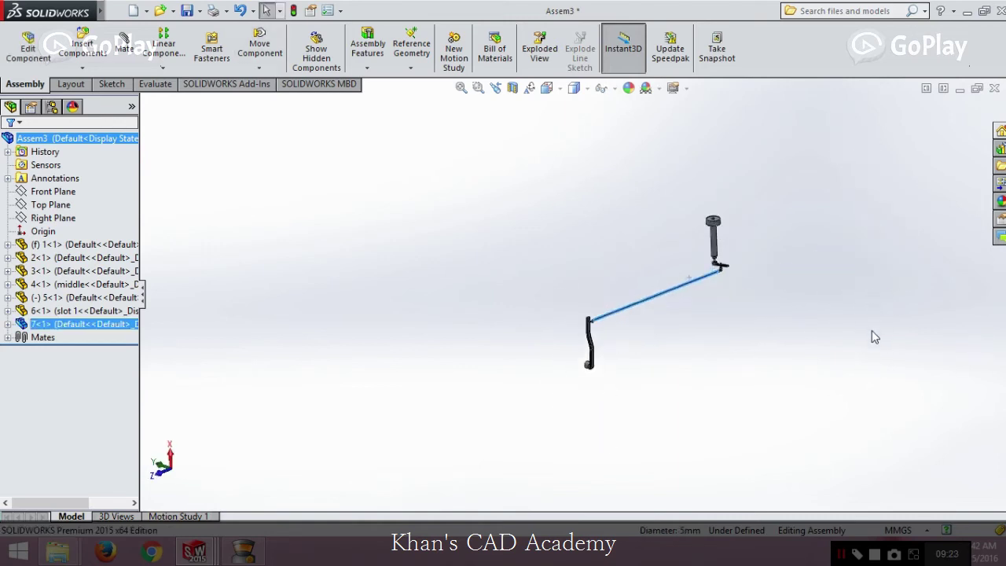
{"action": "middle_click_drag", "start_coordinate": [873, 337], "coordinate": [800, 293]}
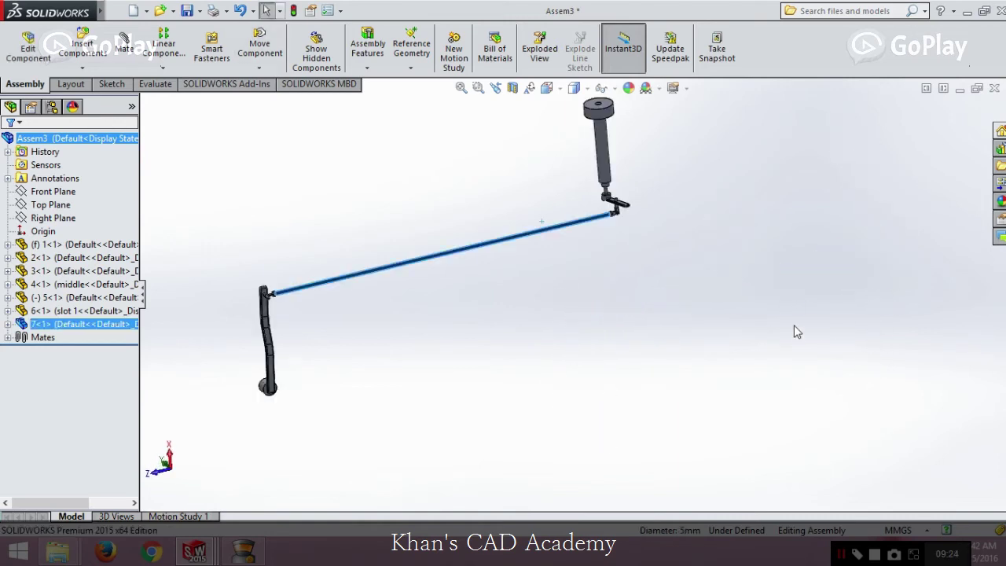
{"action": "middle_click_drag", "start_coordinate": [792, 330], "coordinate": [523, 241]}
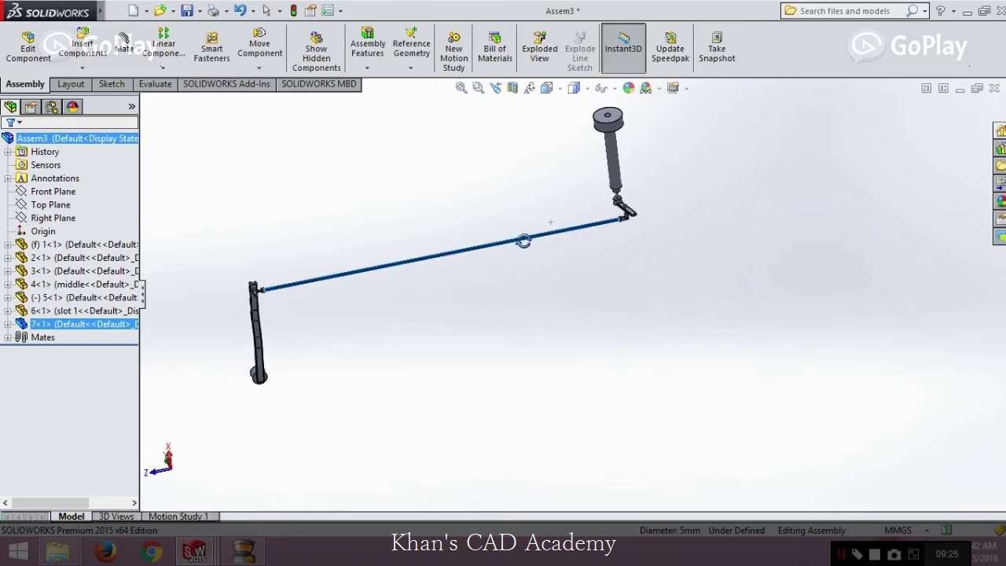
{"action": "left_click_drag", "start_coordinate": [495, 247], "coordinate": [478, 293]}
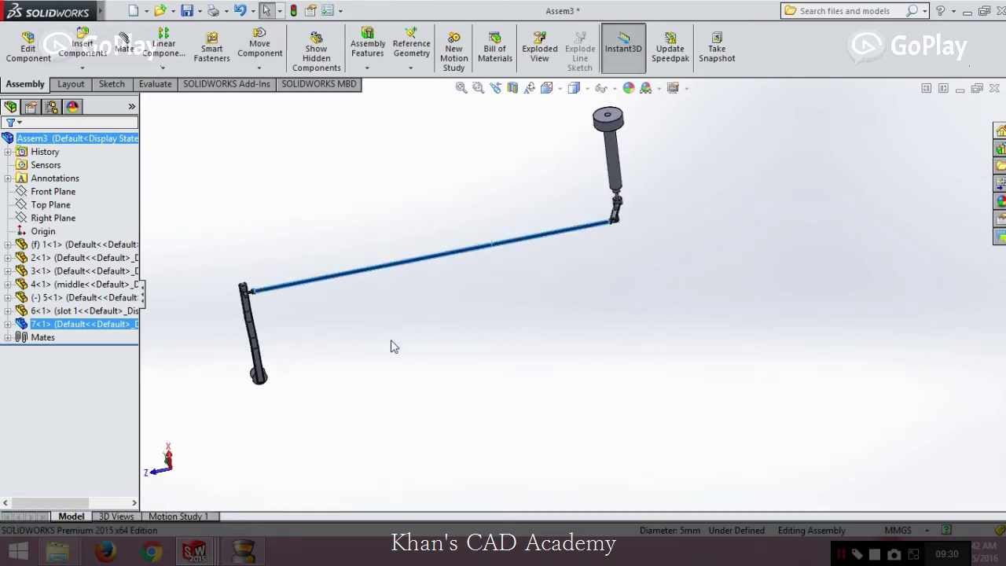
{"action": "left_click", "coordinate": [393, 337]}
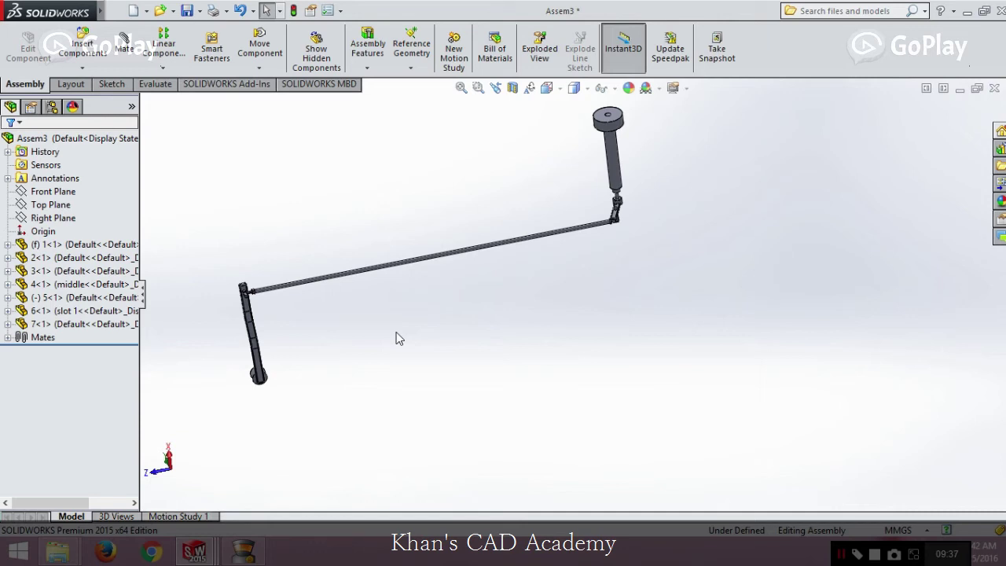
Step: Open Motion Study 1, shrink its timeline area to enlarge the model view, and select the top-level assembly
{"action": "middle_click_drag", "start_coordinate": [483, 317], "coordinate": [551, 291]}
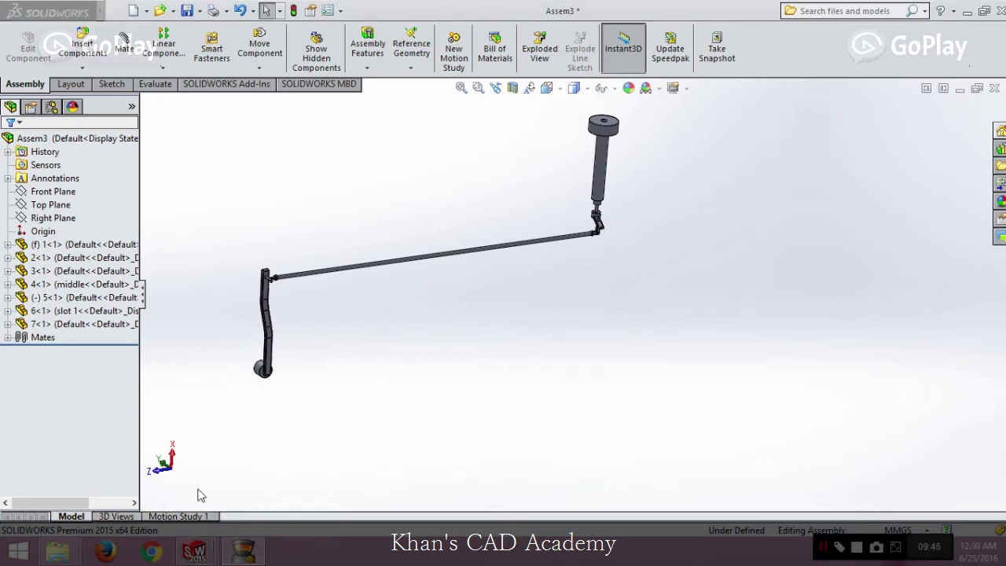
{"action": "left_click", "coordinate": [192, 518]}
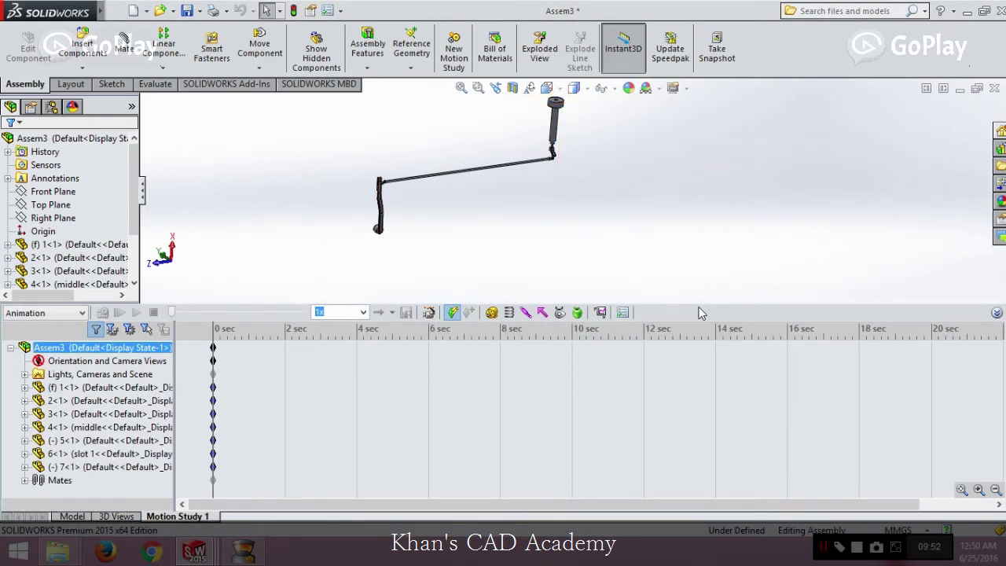
{"action": "left_click_drag", "start_coordinate": [698, 304], "coordinate": [696, 389]}
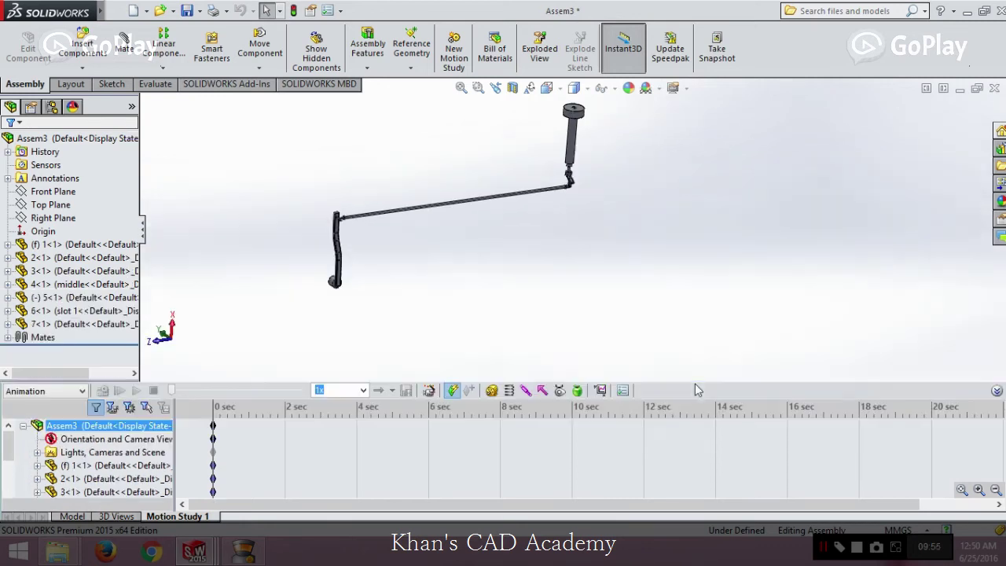
{"action": "left_click", "coordinate": [612, 291]}
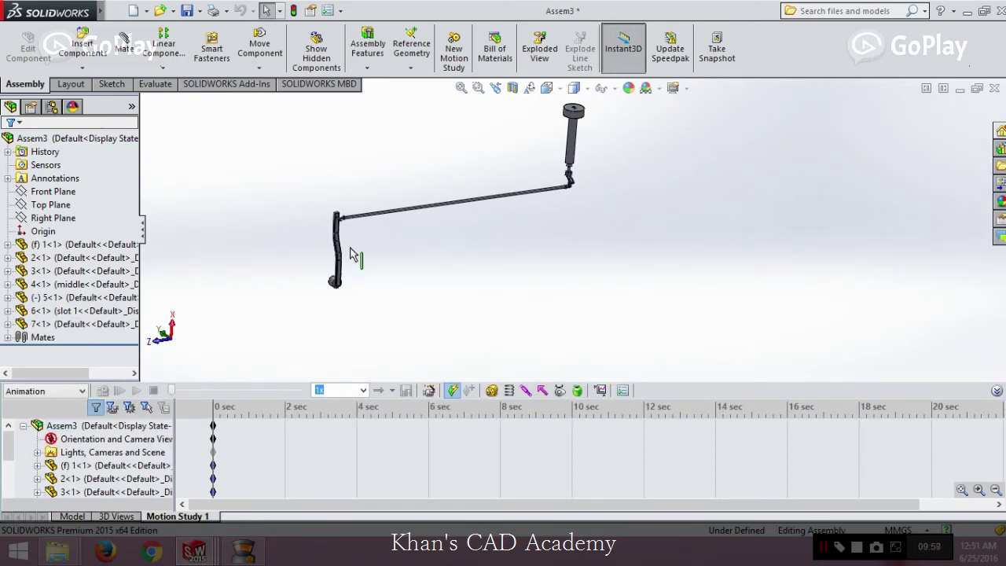
{"action": "left_click", "coordinate": [71, 425]}
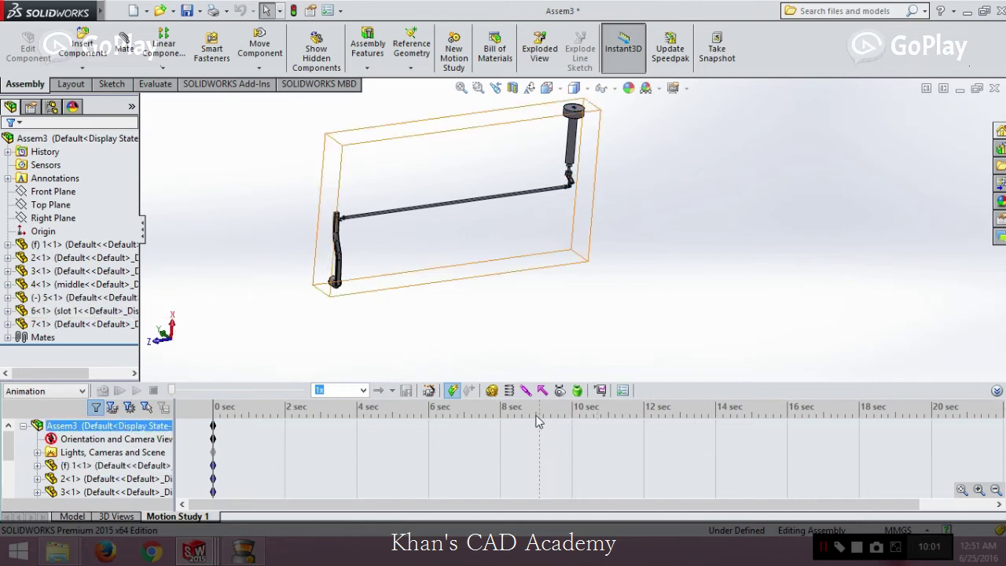
Step: Start a linear motor acting on the long cylindrical face of rod part 7
{"action": "left_click", "coordinate": [492, 390]}
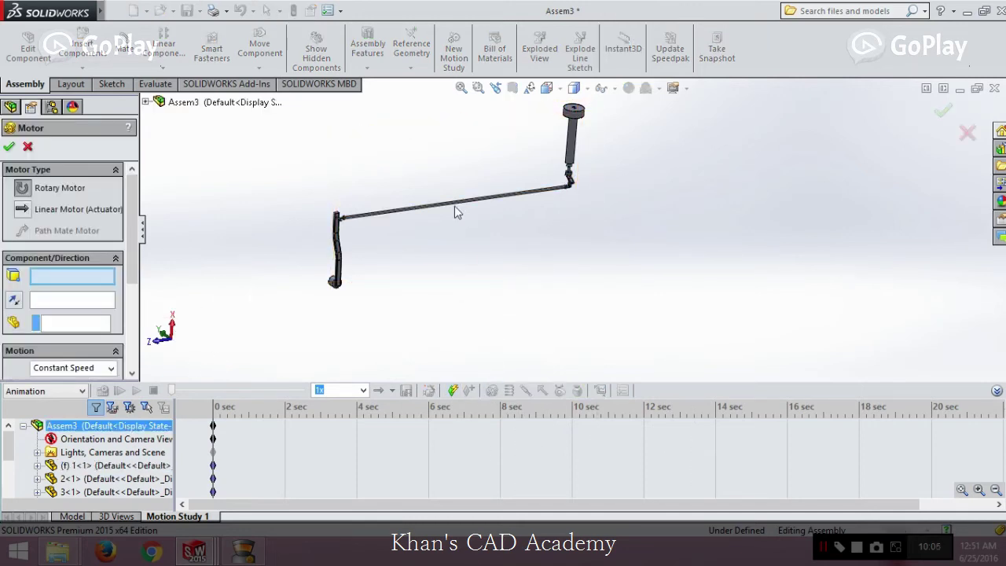
{"action": "scroll", "coordinate": [456, 210], "scroll_direction": "down", "scroll_amount": 4}
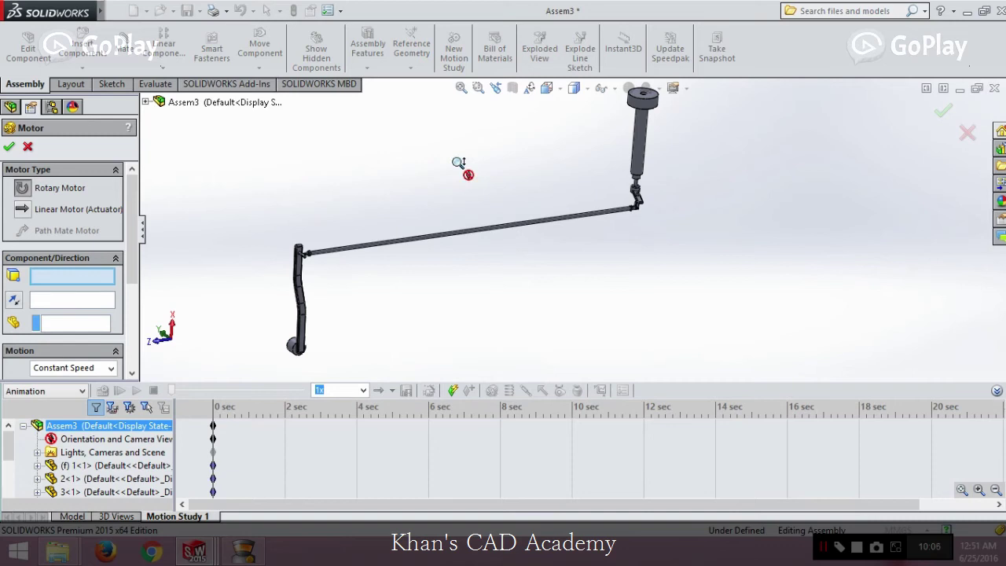
{"action": "left_click", "coordinate": [477, 253]}
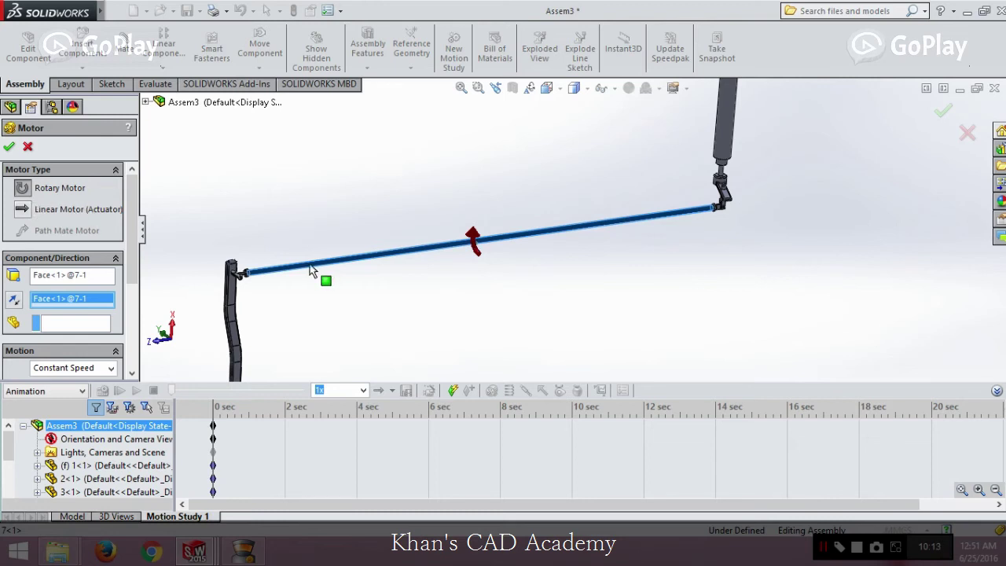
{"action": "left_click", "coordinate": [22, 210]}
{"action": "left_click_drag", "start_coordinate": [130, 229], "coordinate": [130, 285]}
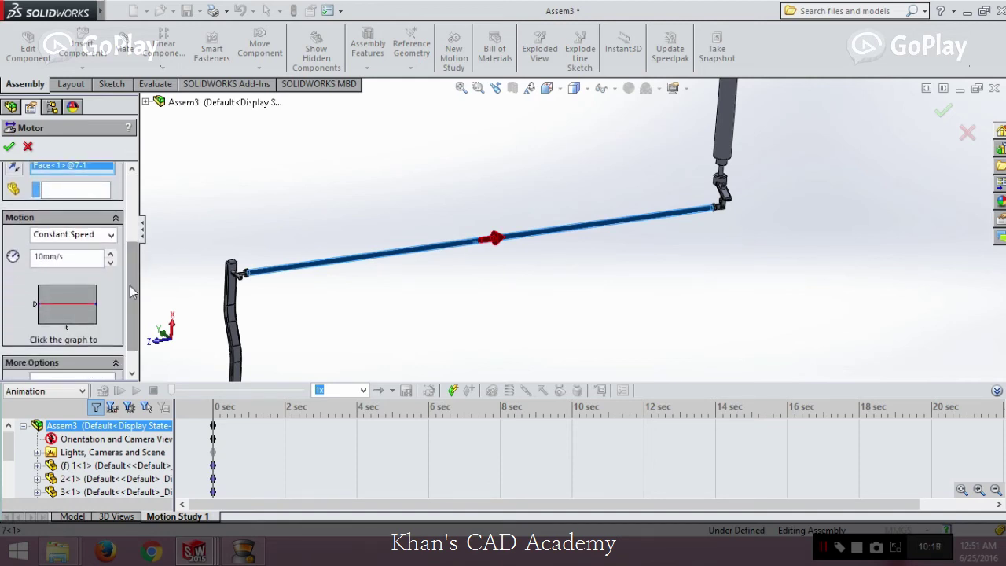
Step: Set the linear motor's motion to Oscillating with a displacement of 20 mm and create it
{"action": "left_click", "coordinate": [90, 235]}
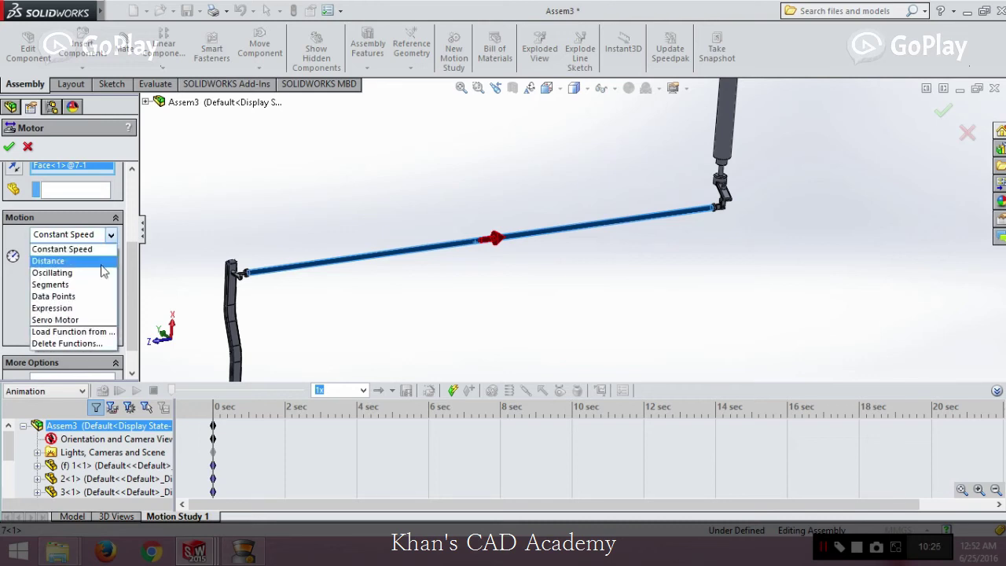
{"action": "left_click", "coordinate": [85, 275]}
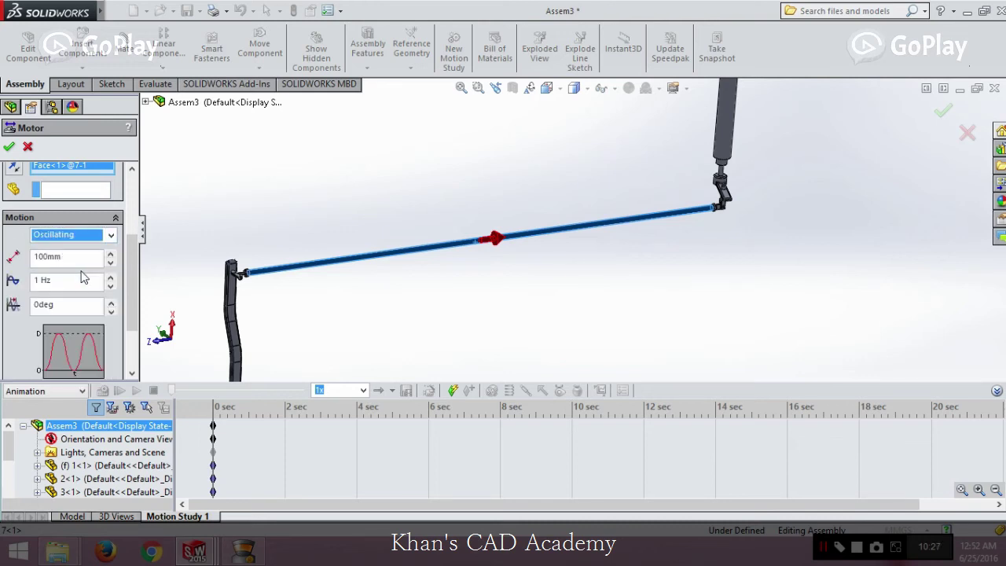
{"action": "left_click_drag", "start_coordinate": [71, 258], "coordinate": [32, 256]}
{"action": "type", "text": "1"}
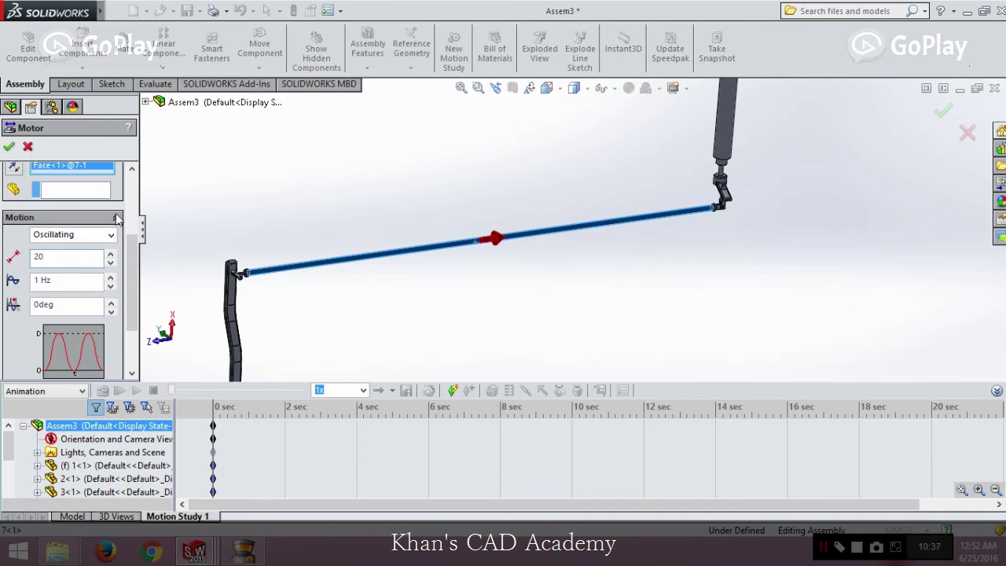
{"action": "left_click", "coordinate": [9, 147]}
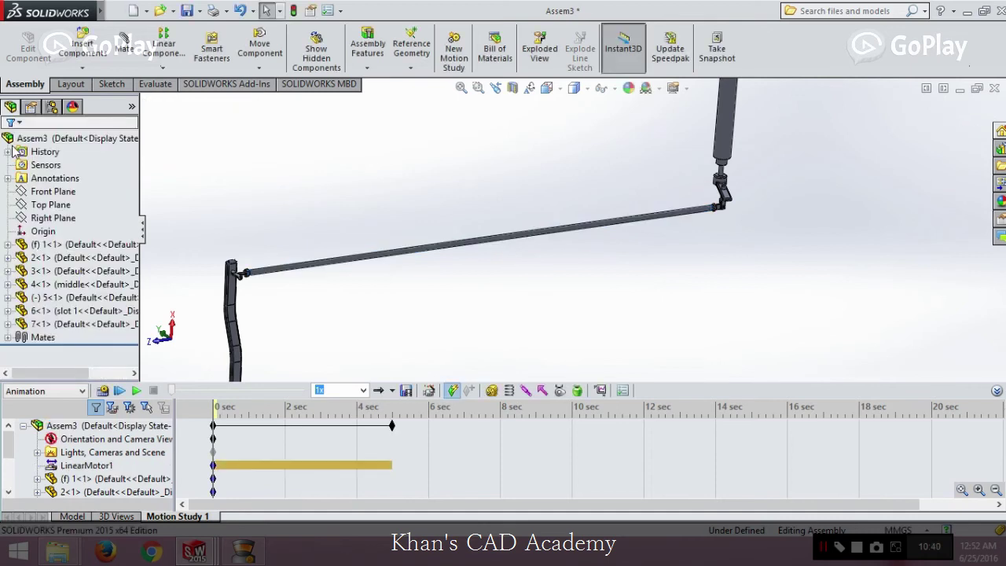
Step: Set the study type of Motion Study 1 to Motion Analysis
{"action": "left_click", "coordinate": [73, 467]}
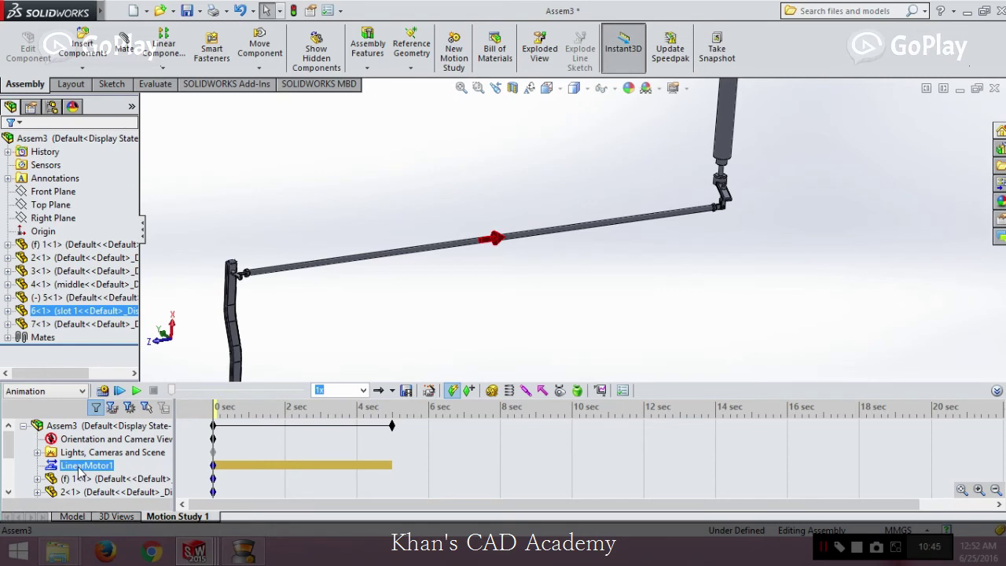
{"action": "left_click", "coordinate": [319, 480]}
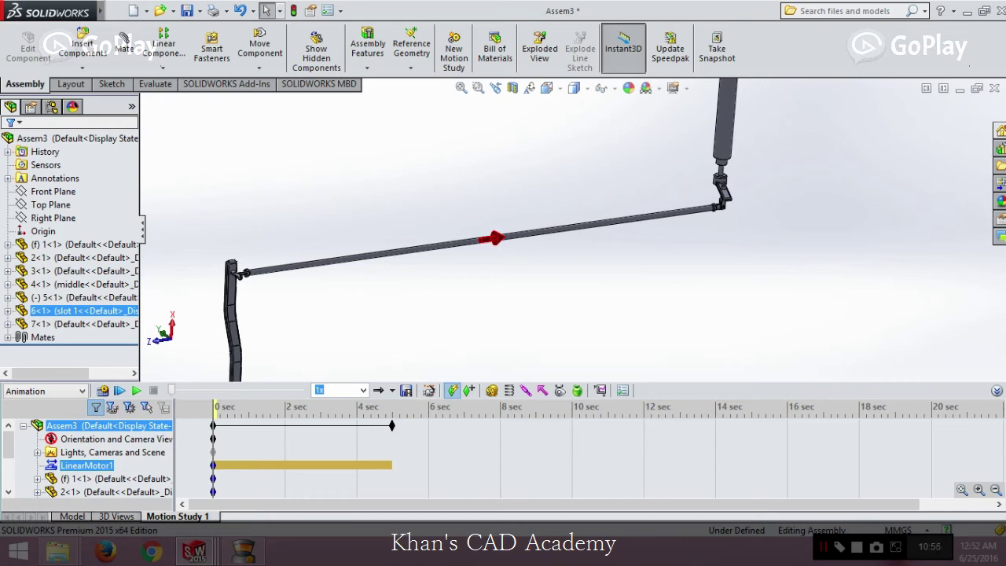
{"action": "left_click", "coordinate": [69, 392]}
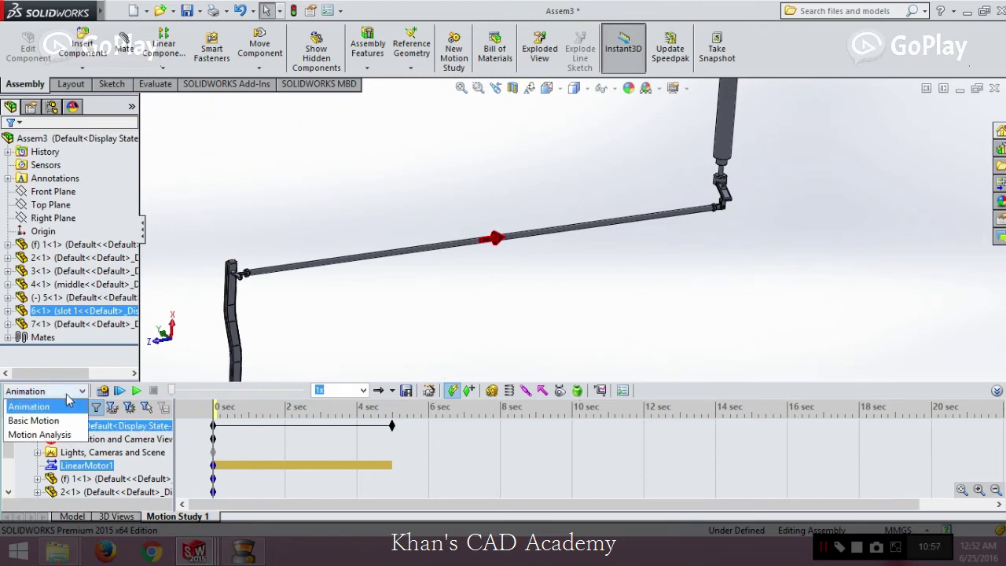
{"action": "left_click", "coordinate": [47, 434]}
{"action": "left_click", "coordinate": [2, 445]}
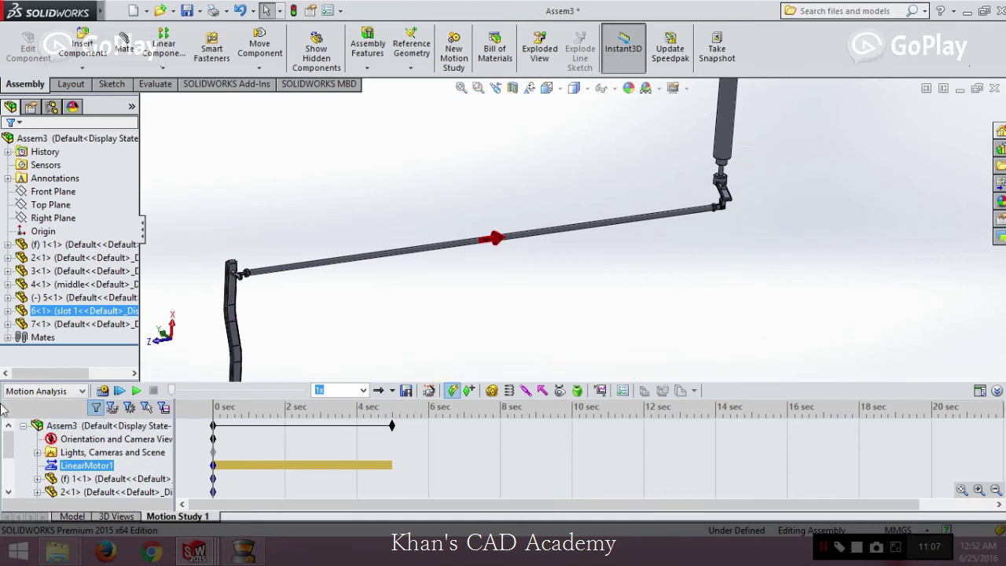
Step: Calculate the motion study with the linear motor acting over the 5-second duration
{"action": "left_click", "coordinate": [86, 492]}
{"action": "left_click", "coordinate": [369, 283]}
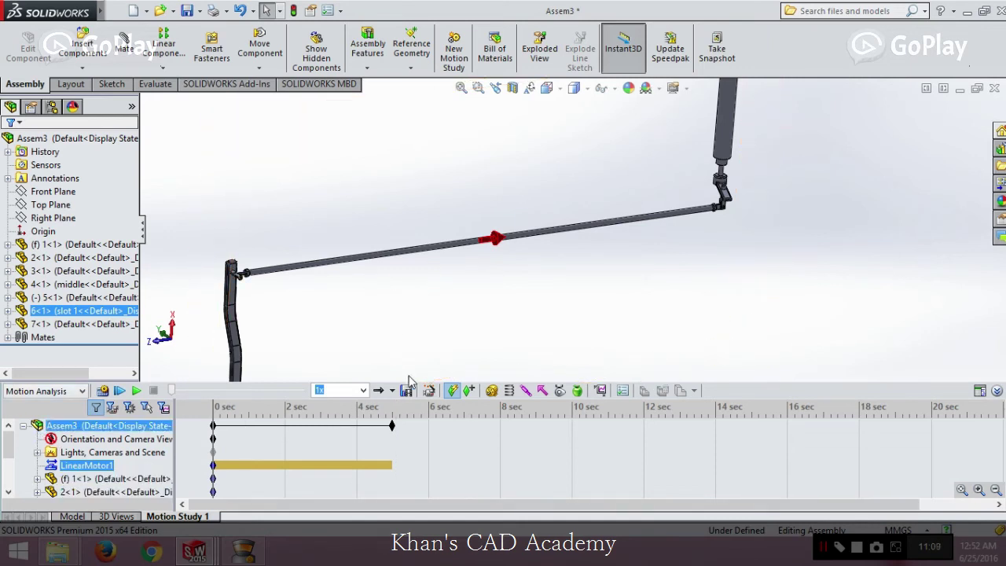
{"action": "left_click", "coordinate": [44, 336]}
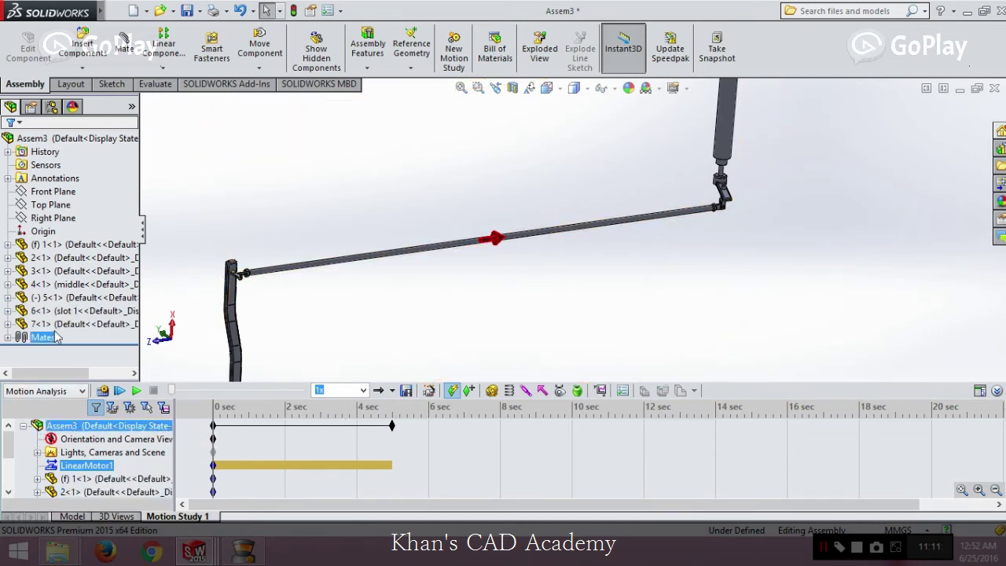
{"action": "key", "text": "Escape"}
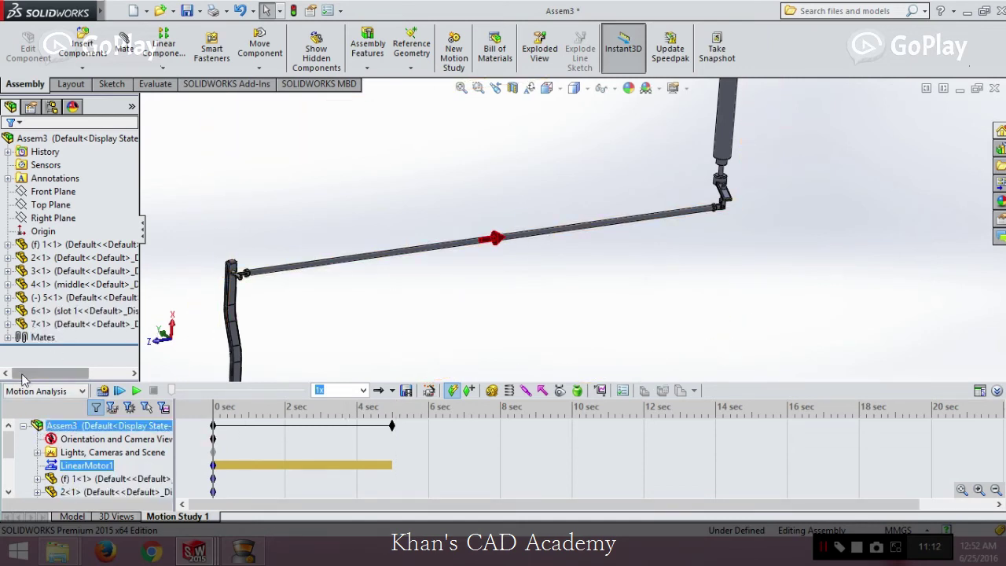
{"action": "left_click", "coordinate": [103, 392]}
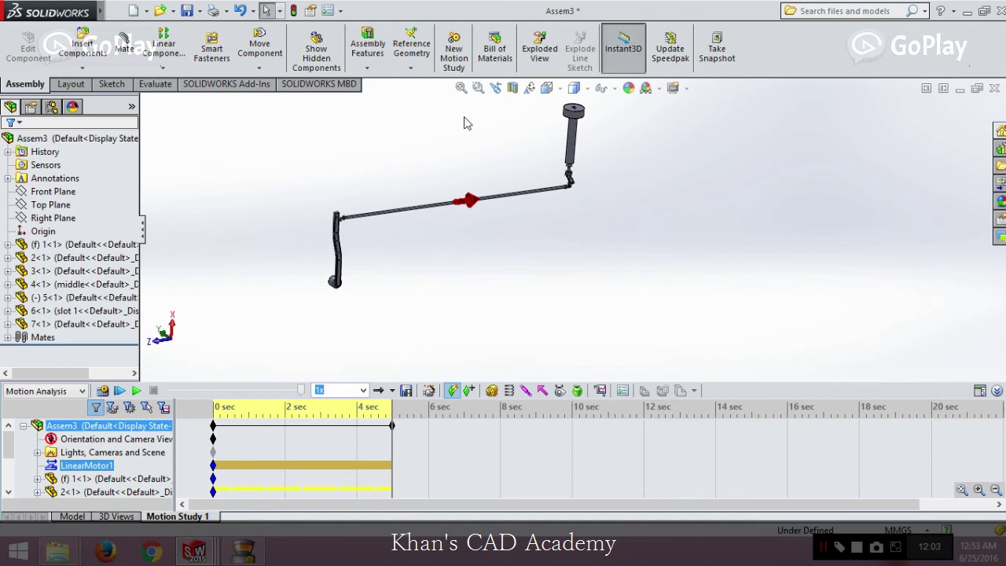
Step: Return the time bar to 0 seconds and play back the calculated linkage motion
{"action": "right_click", "coordinate": [113, 444]}
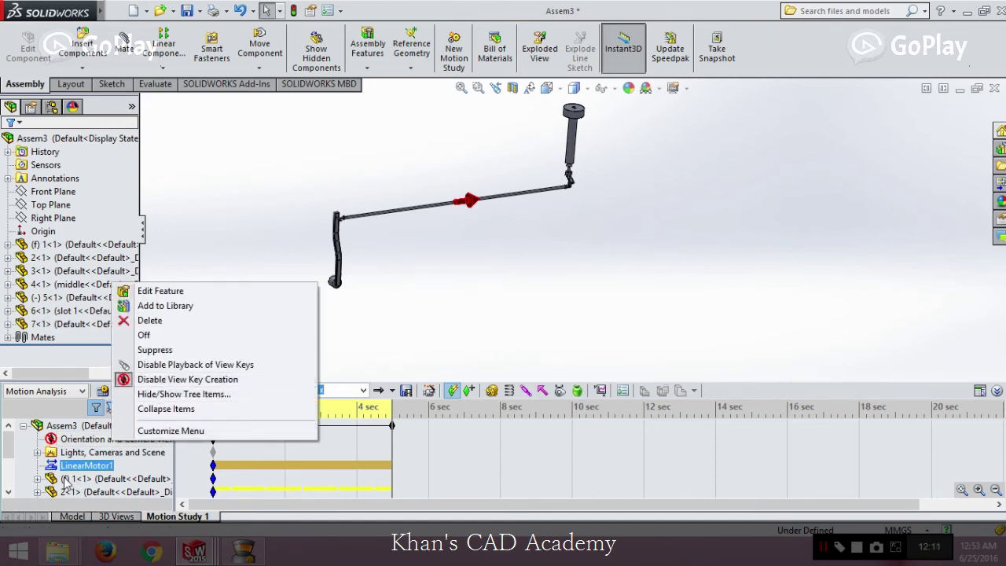
{"action": "left_click", "coordinate": [72, 427]}
{"action": "right_click", "coordinate": [77, 434]}
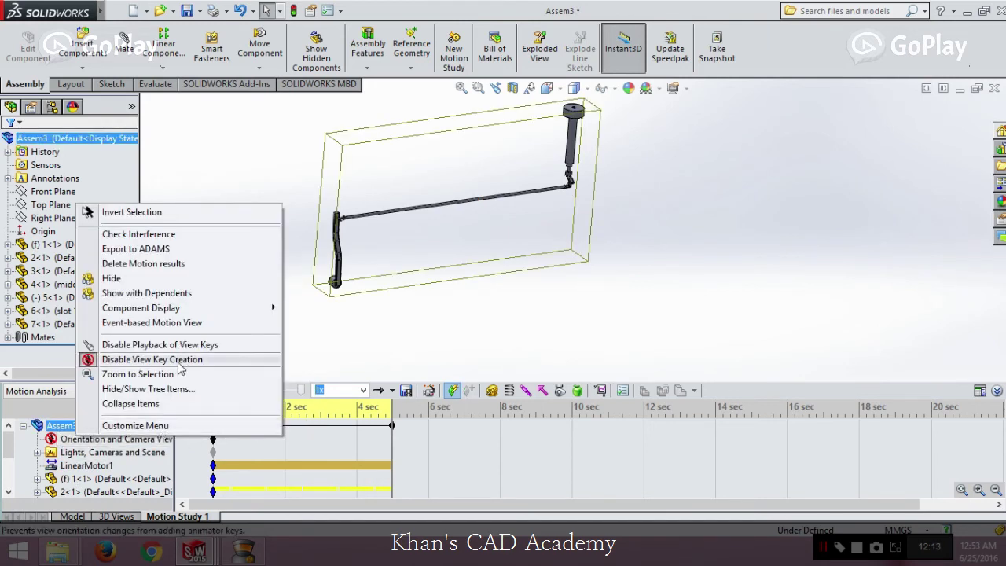
{"action": "left_click", "coordinate": [60, 447]}
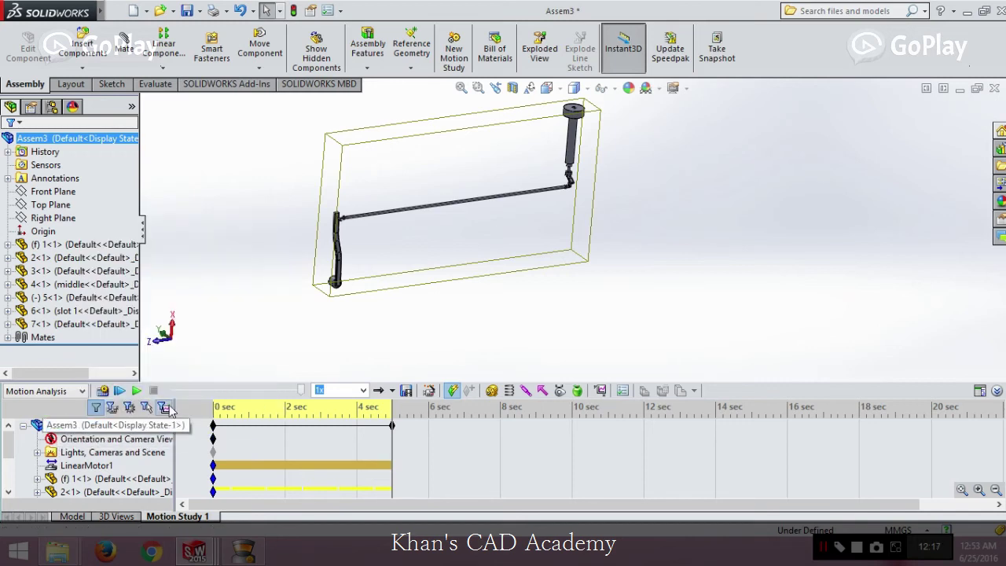
{"action": "left_click", "coordinate": [391, 440]}
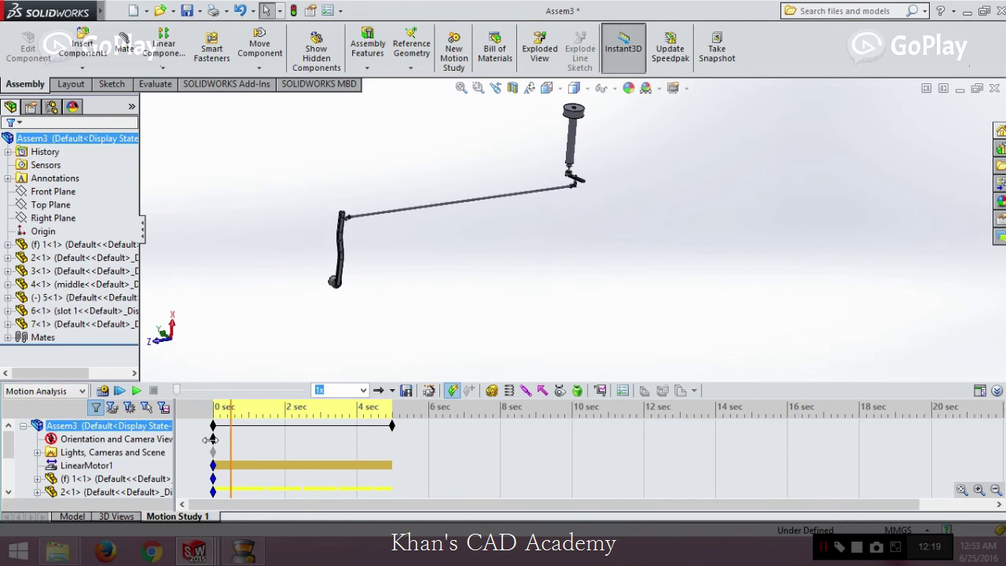
{"action": "left_click", "coordinate": [78, 455]}
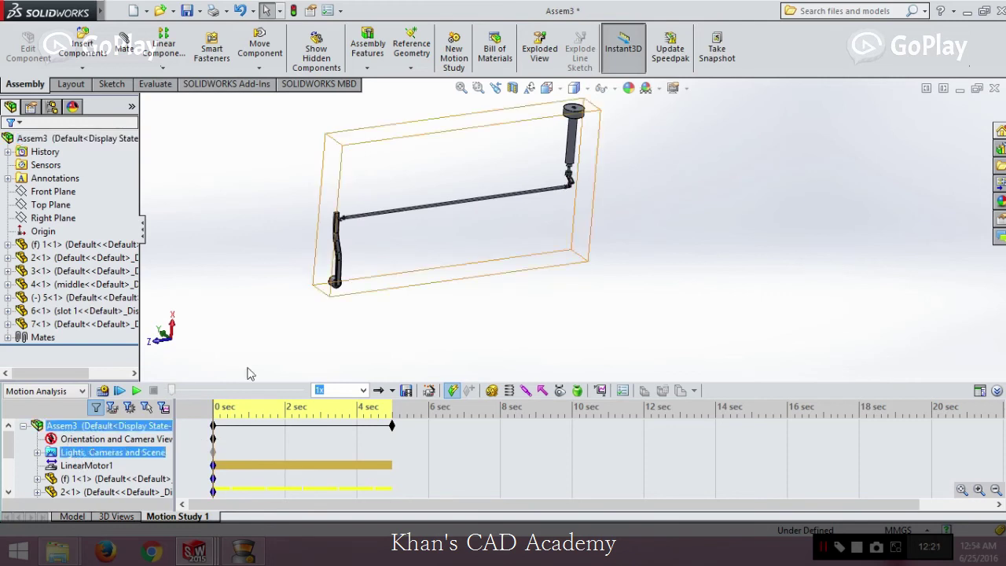
{"action": "left_click", "coordinate": [137, 391]}
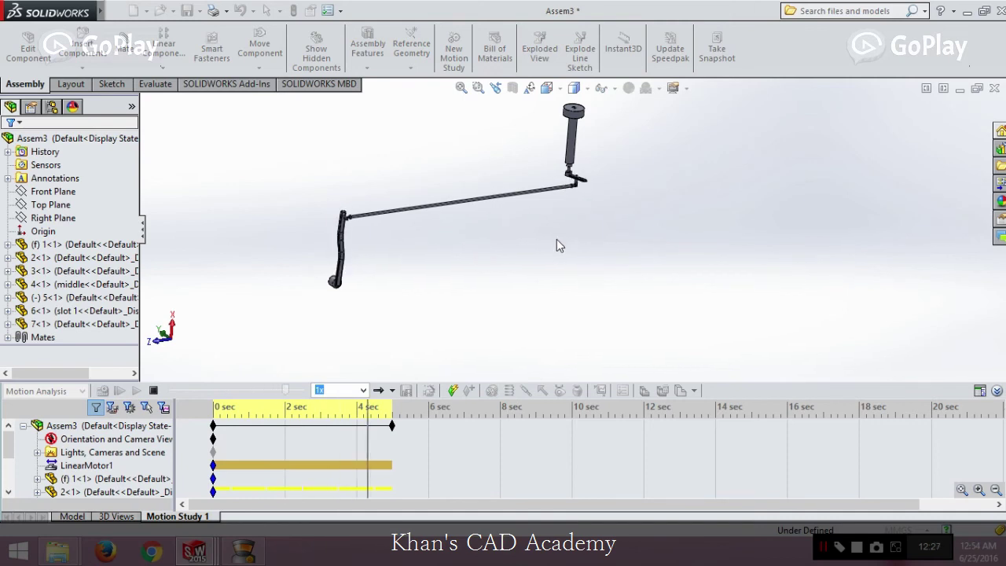
{"action": "left_click", "coordinate": [317, 454]}
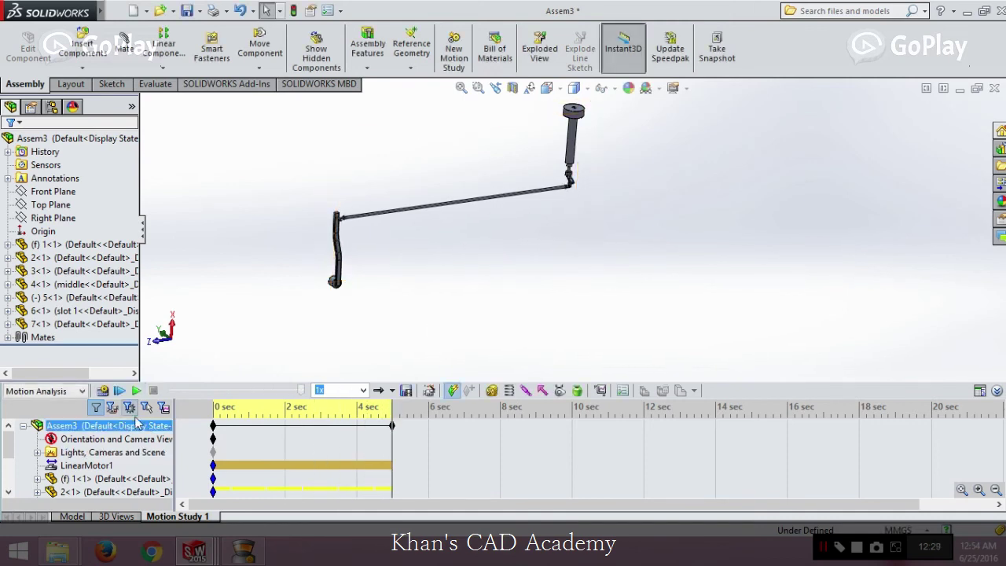
Step: Turn off Disable View Key Creation for Orientation and Camera Views so view changes are recorded as keys
{"action": "right_click", "coordinate": [89, 443]}
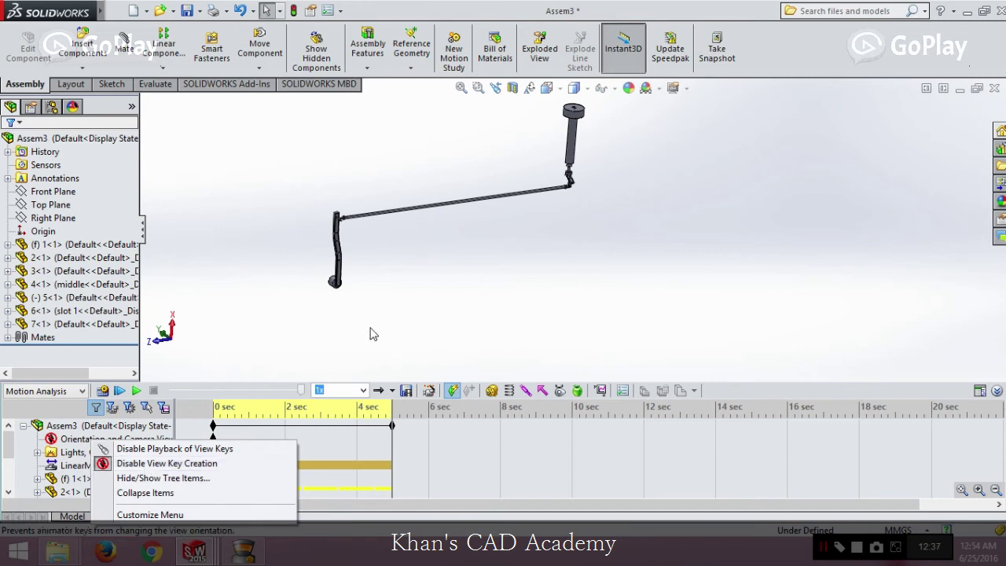
{"action": "left_click", "coordinate": [413, 283]}
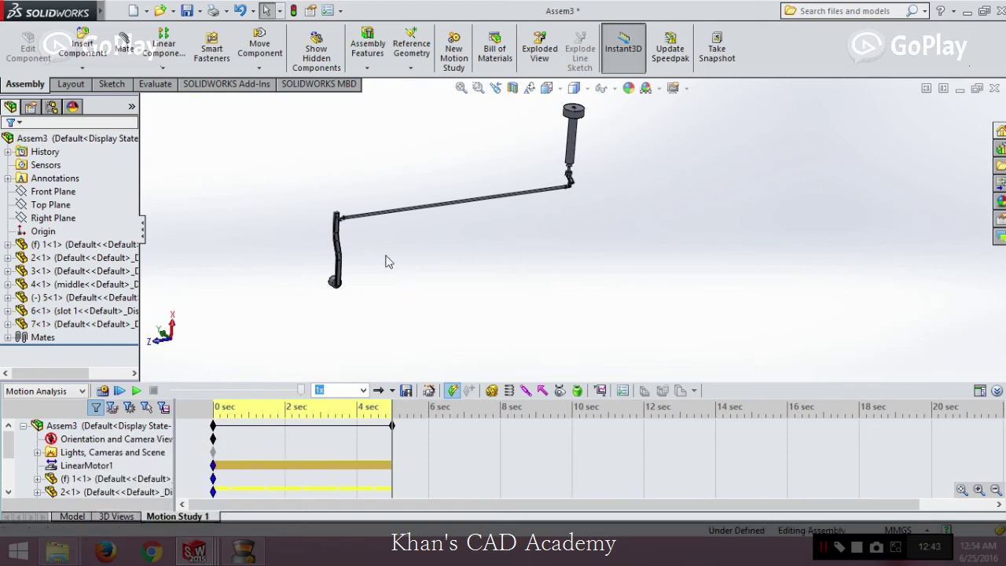
{"action": "middle_click_drag", "start_coordinate": [554, 209], "coordinate": [660, 209]}
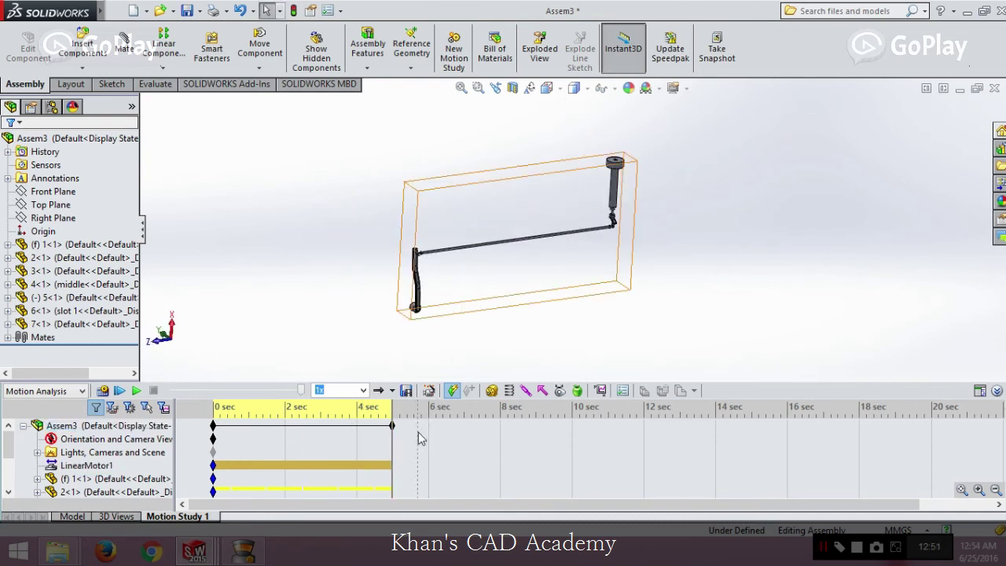
{"action": "left_click", "coordinate": [387, 423]}
{"action": "right_click", "coordinate": [92, 444]}
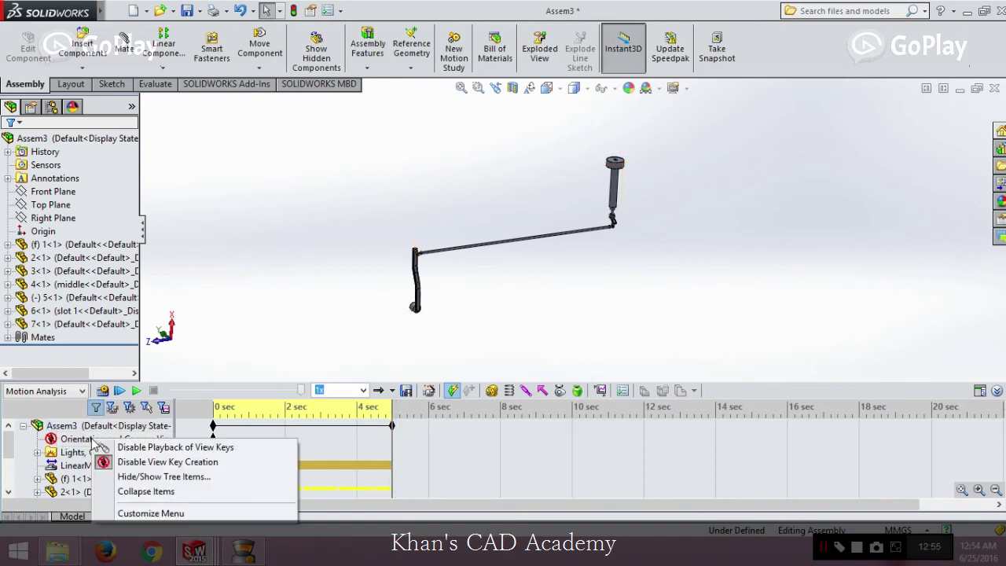
{"action": "left_click", "coordinate": [118, 461]}
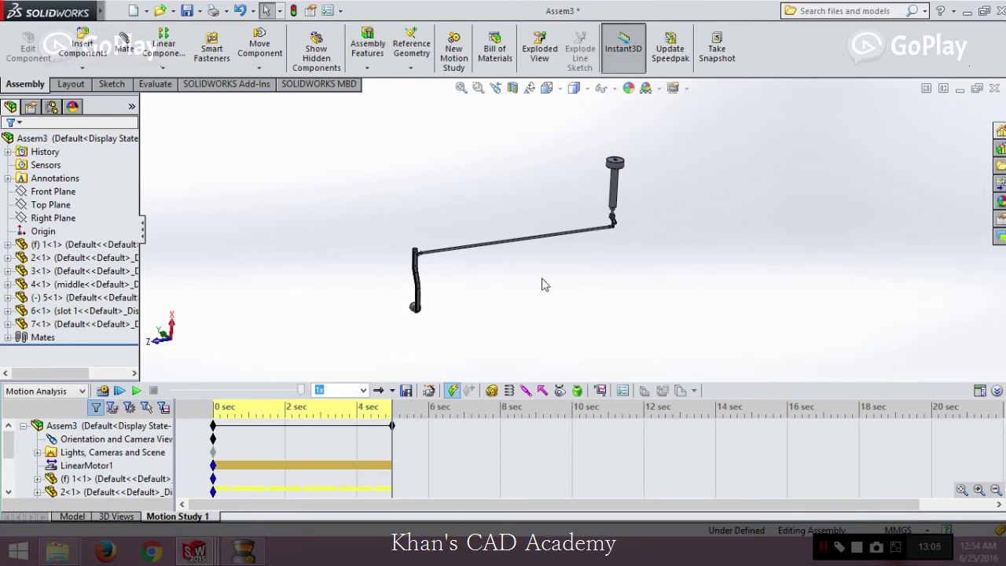
Step: Orbit the assembly to a steeper angle at 5 seconds to record a view key, and play the animation
{"action": "left_click", "coordinate": [74, 425]}
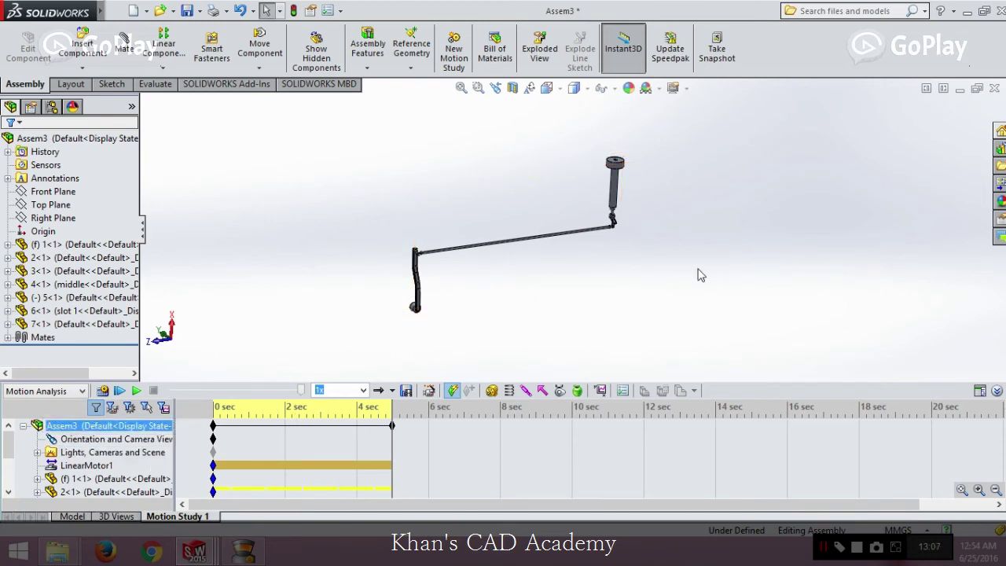
{"action": "middle_click_drag", "start_coordinate": [509, 313], "coordinate": [821, 401]}
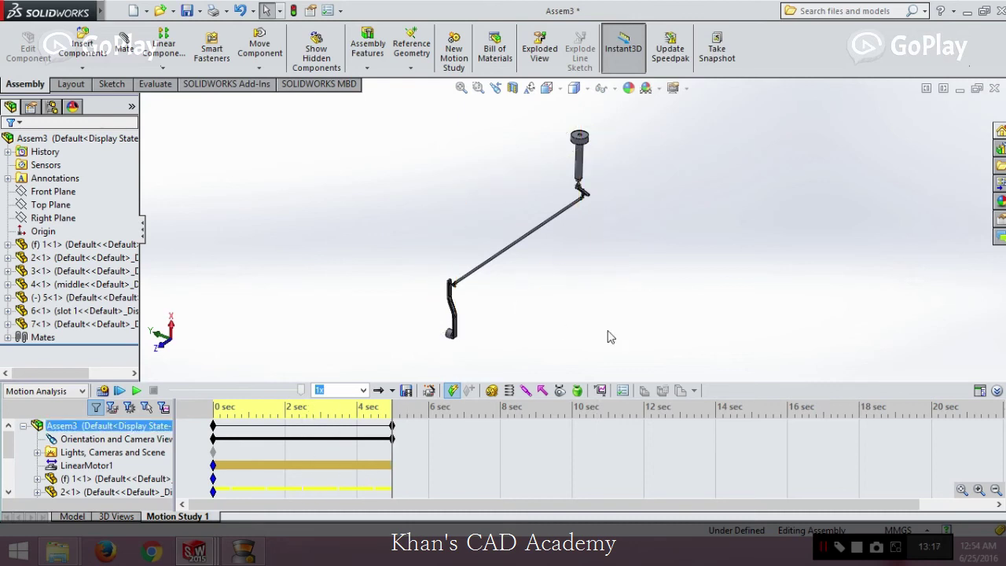
{"action": "left_click", "coordinate": [223, 428]}
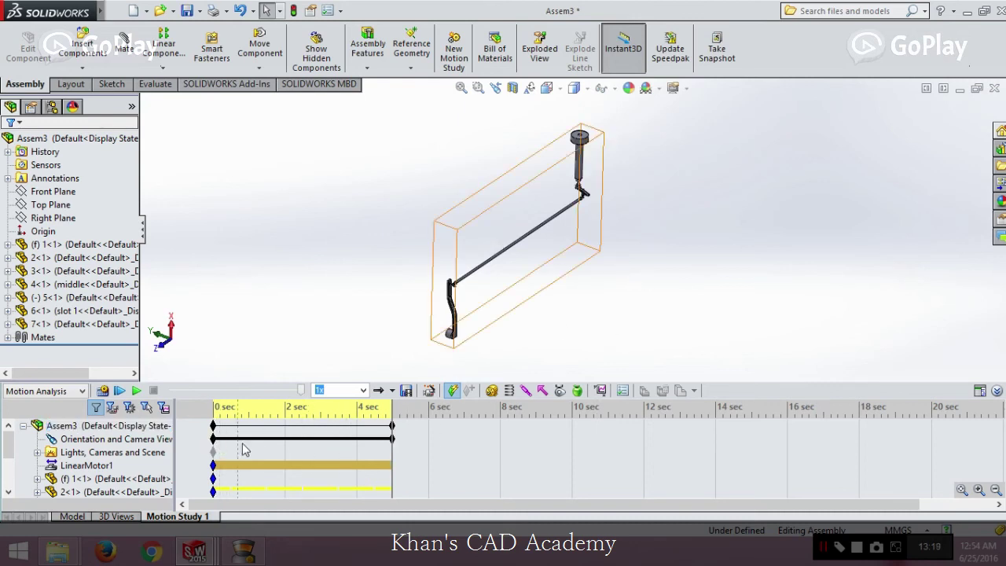
{"action": "left_click", "coordinate": [361, 446]}
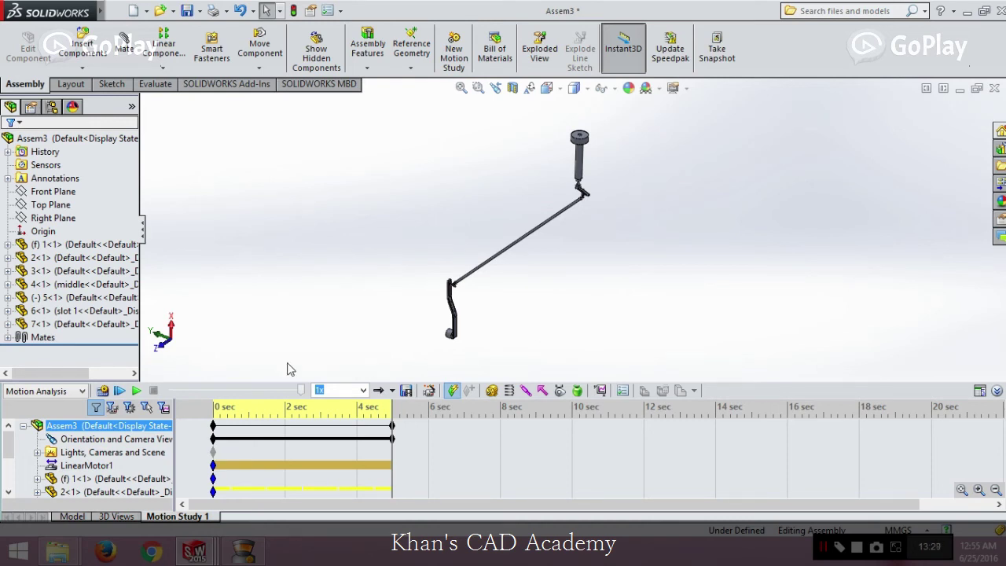
{"action": "left_click", "coordinate": [137, 391]}
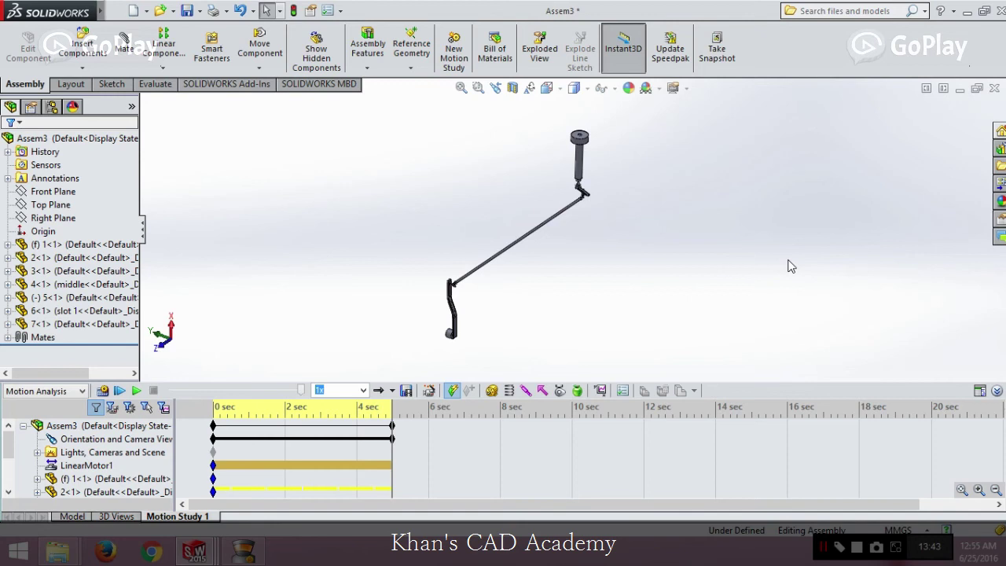
Step: Extend the study to about 10 seconds and orbit the assembly to its opposite side to record another view key
{"action": "left_click", "coordinate": [392, 427]}
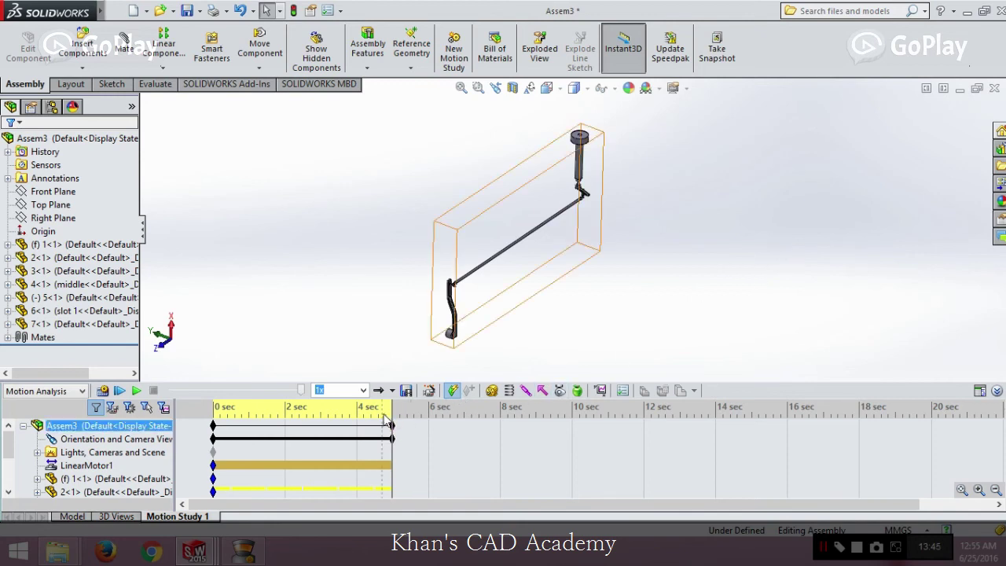
{"action": "left_click_drag", "start_coordinate": [392, 412], "coordinate": [579, 415]}
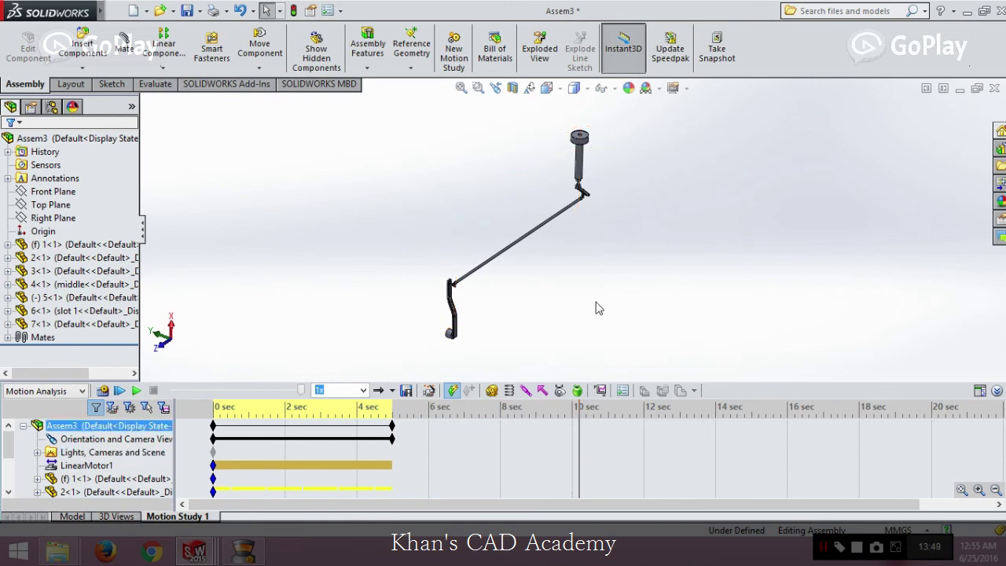
{"action": "middle_click_drag", "start_coordinate": [579, 322], "coordinate": [646, 357]}
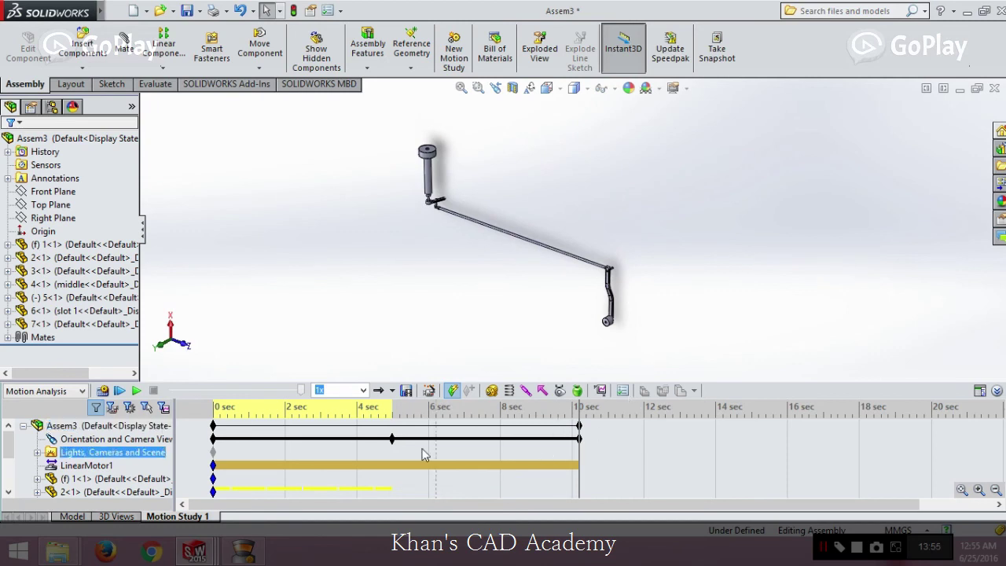
Step: Play the extended study and recalculate it over the full duration of about 10 seconds
{"action": "left_click", "coordinate": [136, 390]}
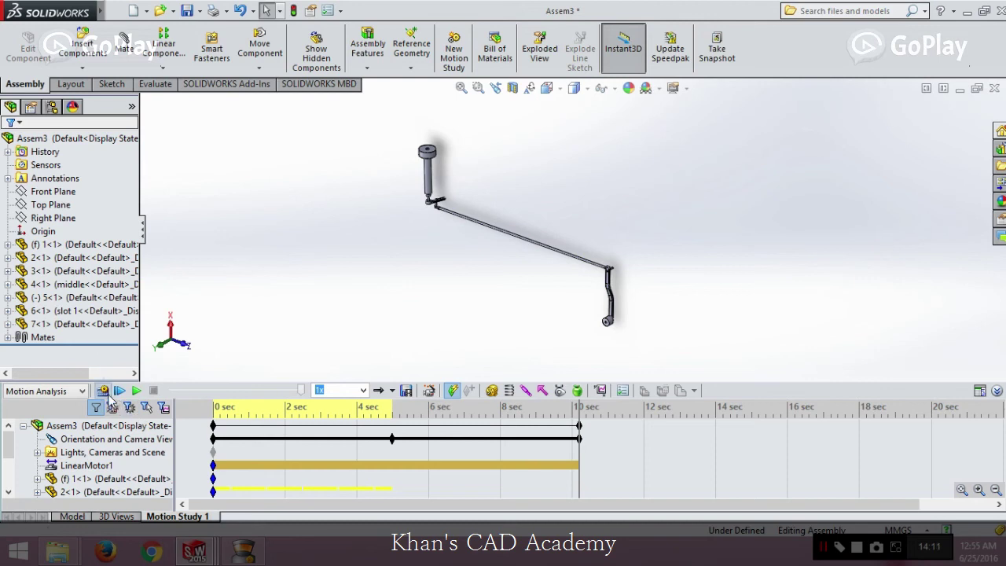
{"action": "left_click", "coordinate": [161, 425]}
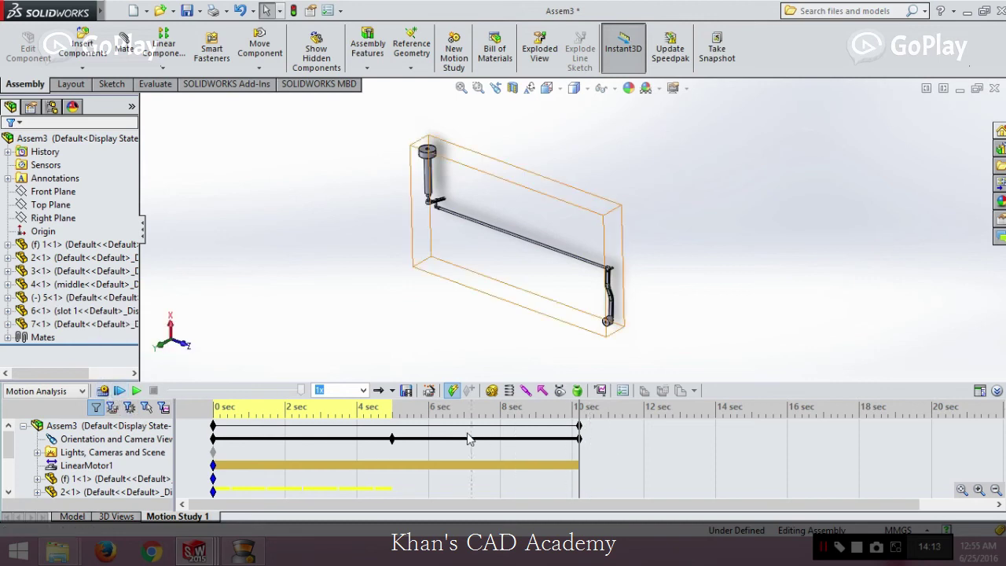
{"action": "left_click", "coordinate": [391, 429]}
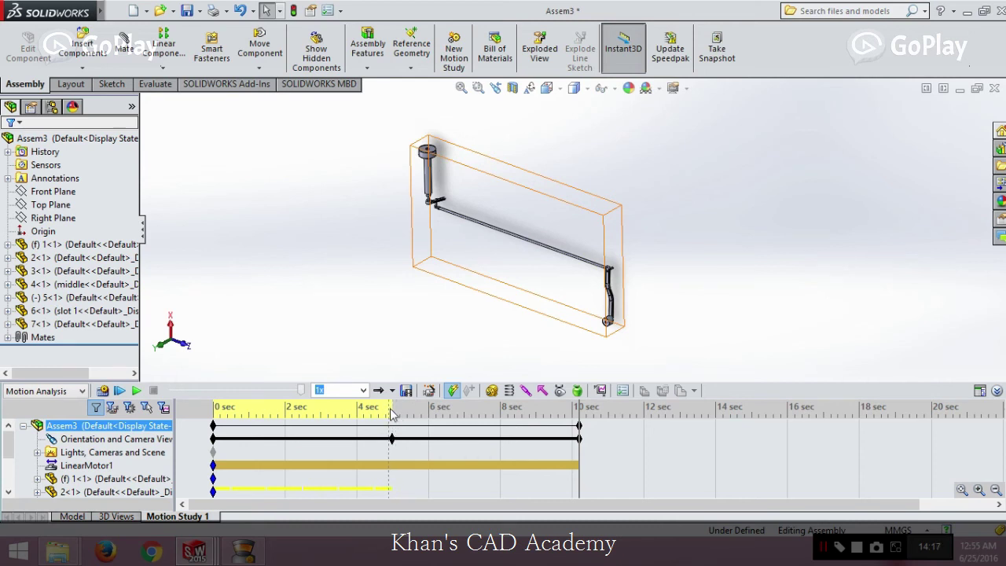
{"action": "left_click", "coordinate": [103, 391]}
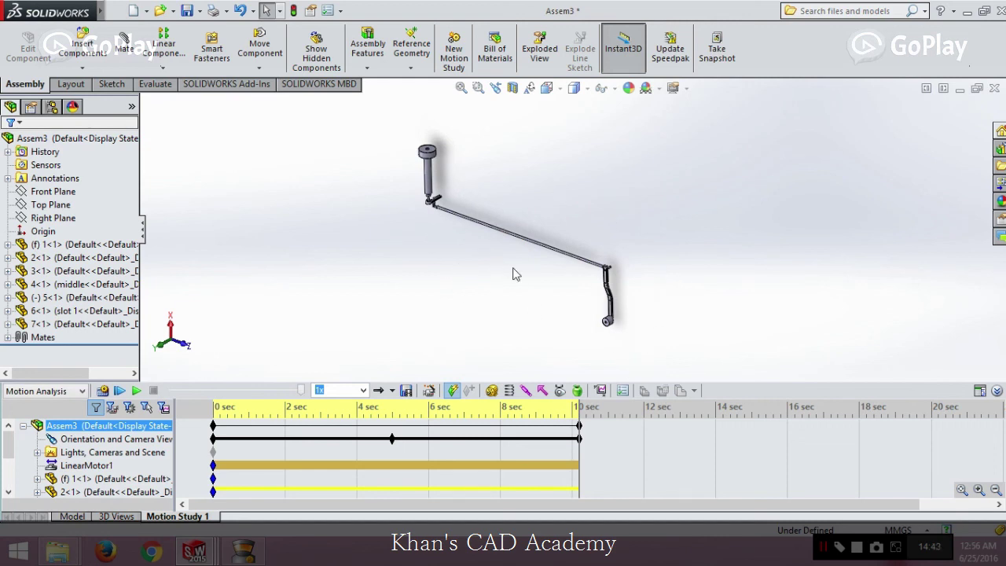
Step: Extend the study to about 16 seconds and record a close-up view key of the hinge between the slotted arm and long rod
{"action": "left_click", "coordinate": [112, 452]}
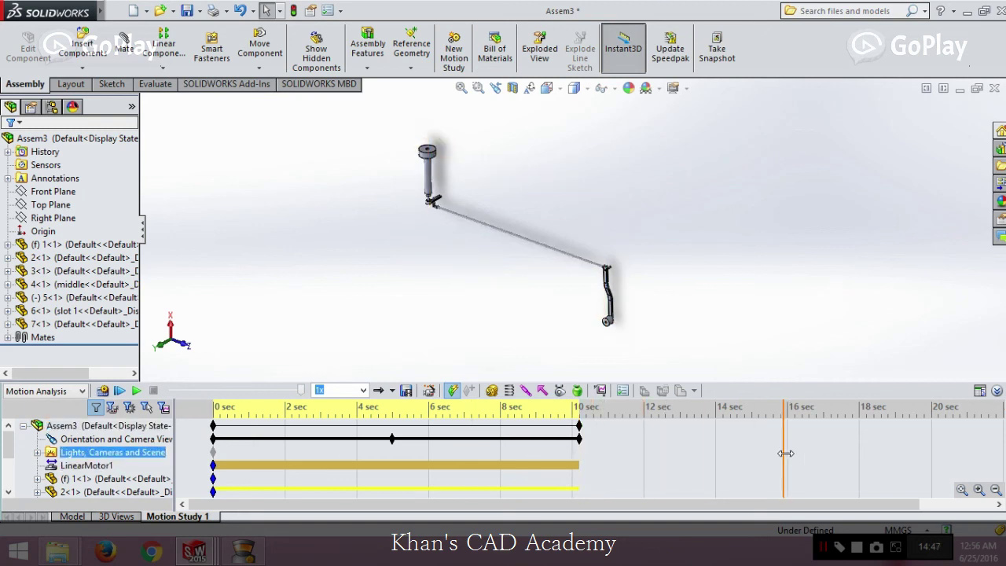
{"action": "middle_click_drag", "start_coordinate": [684, 303], "coordinate": [613, 269]}
{"action": "scroll", "coordinate": [590, 254], "scroll_direction": "down", "scroll_amount": 5}
{"action": "scroll", "coordinate": [600, 263], "scroll_direction": "down", "scroll_amount": 2}
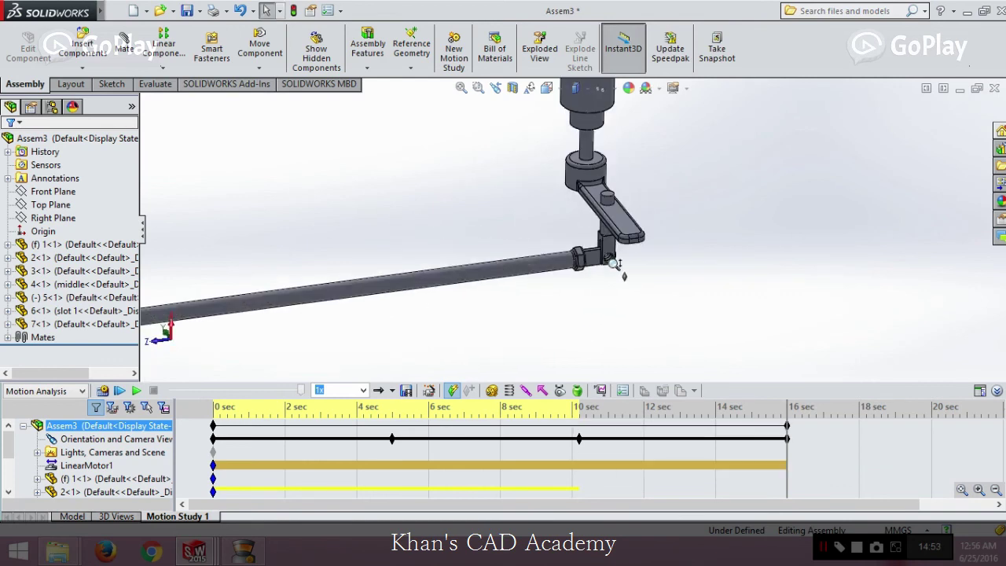
{"action": "scroll", "coordinate": [615, 265], "scroll_direction": "down", "scroll_amount": 1}
{"action": "left_click", "coordinate": [106, 425]}
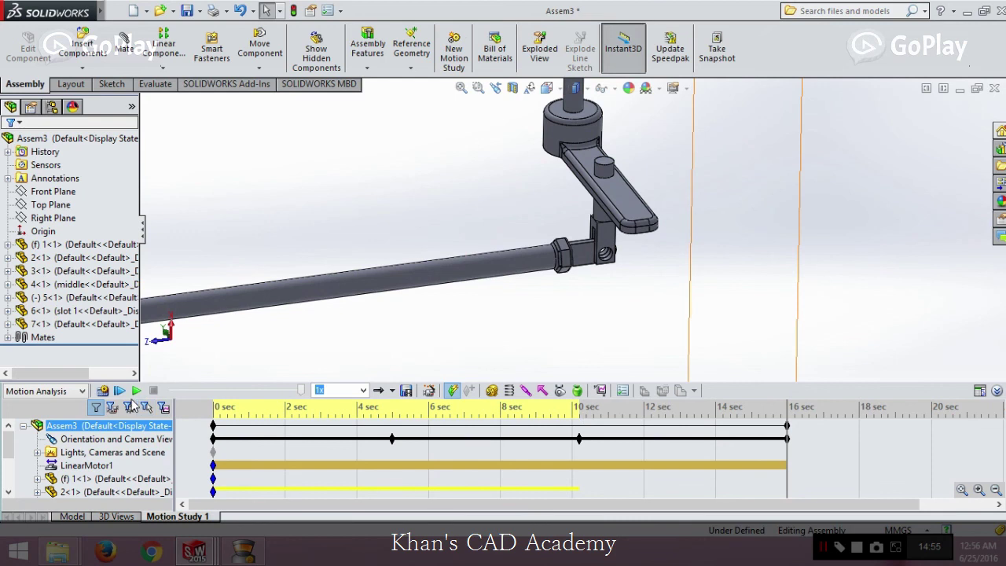
Step: Calculate the motion study over its full duration of 16 seconds
{"action": "left_click", "coordinate": [103, 391]}
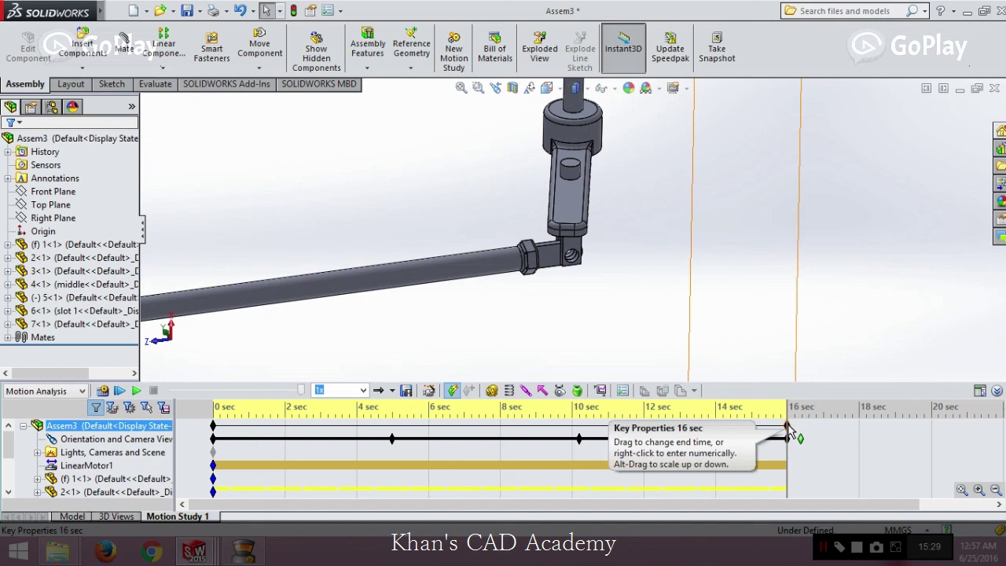
{"action": "left_click", "coordinate": [112, 452]}
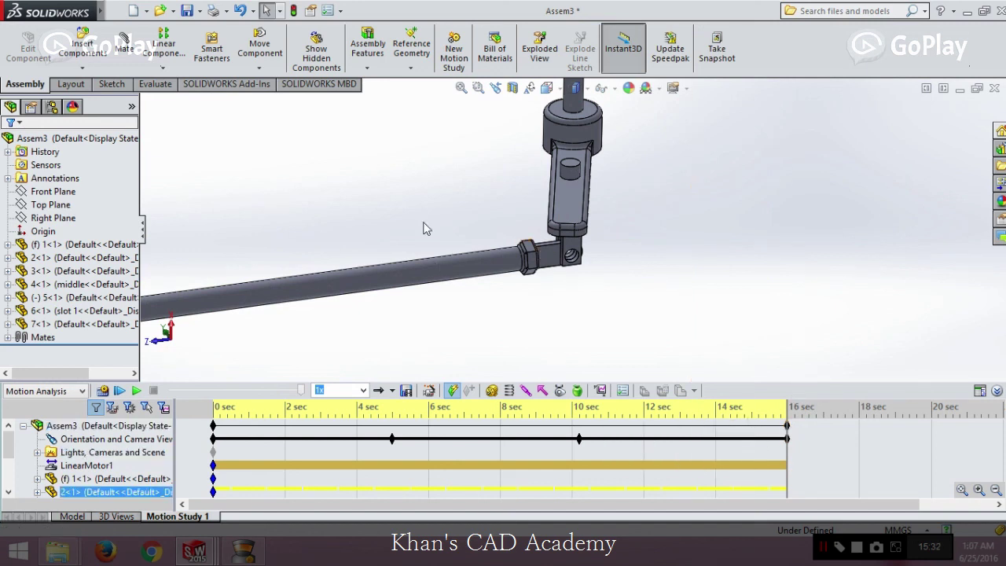
Step: Play the study, extend it to about 18.4 seconds, and recalculate it over the longer duration
{"action": "left_click_drag", "start_coordinate": [763, 417], "coordinate": [880, 416]}
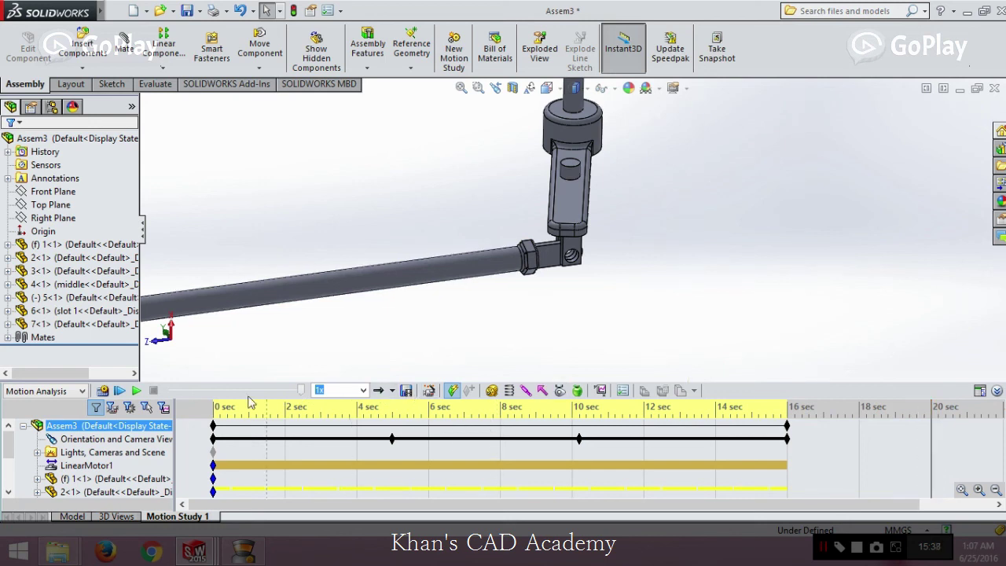
{"action": "left_click", "coordinate": [111, 395]}
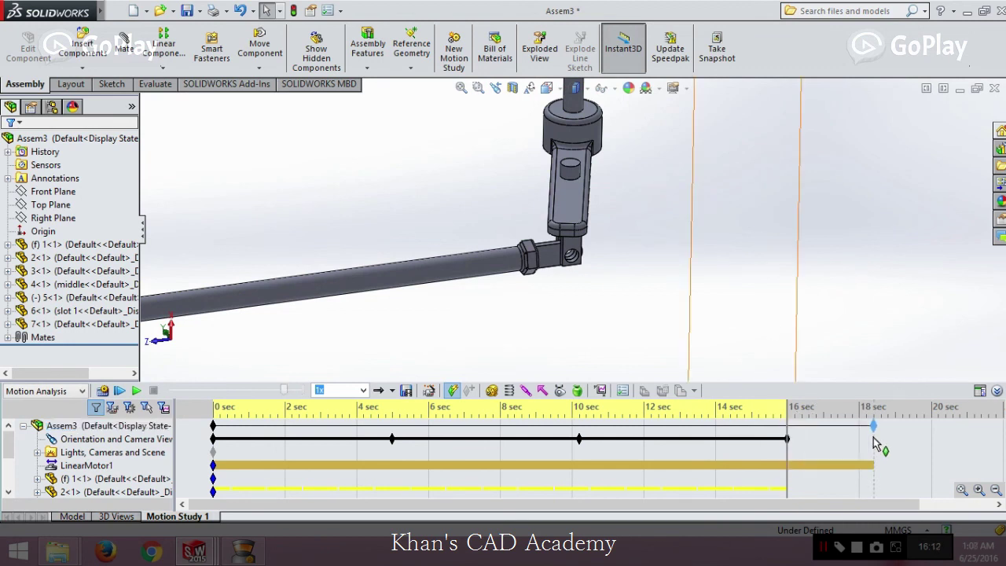
{"action": "left_click", "coordinate": [137, 392]}
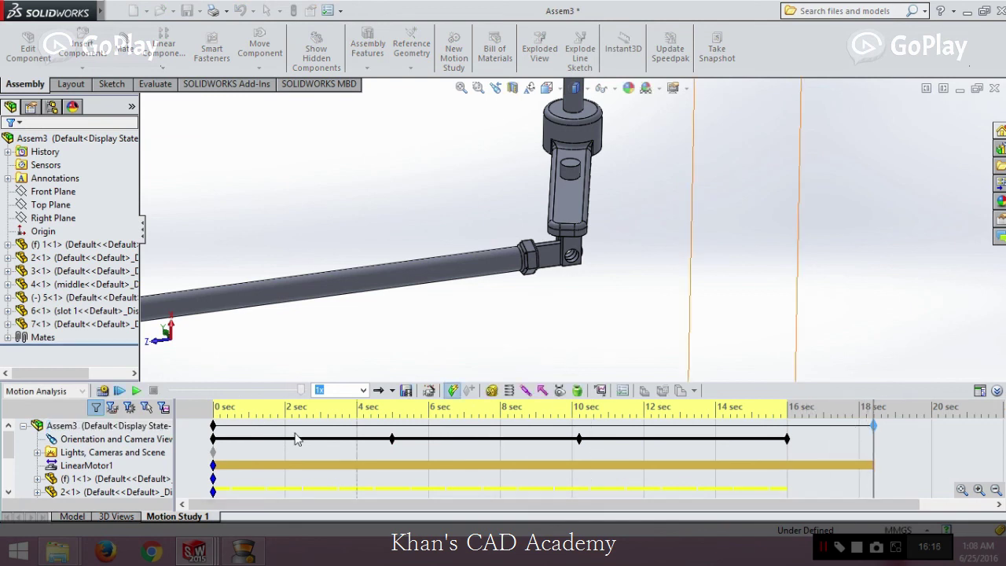
{"action": "left_click", "coordinate": [103, 390]}
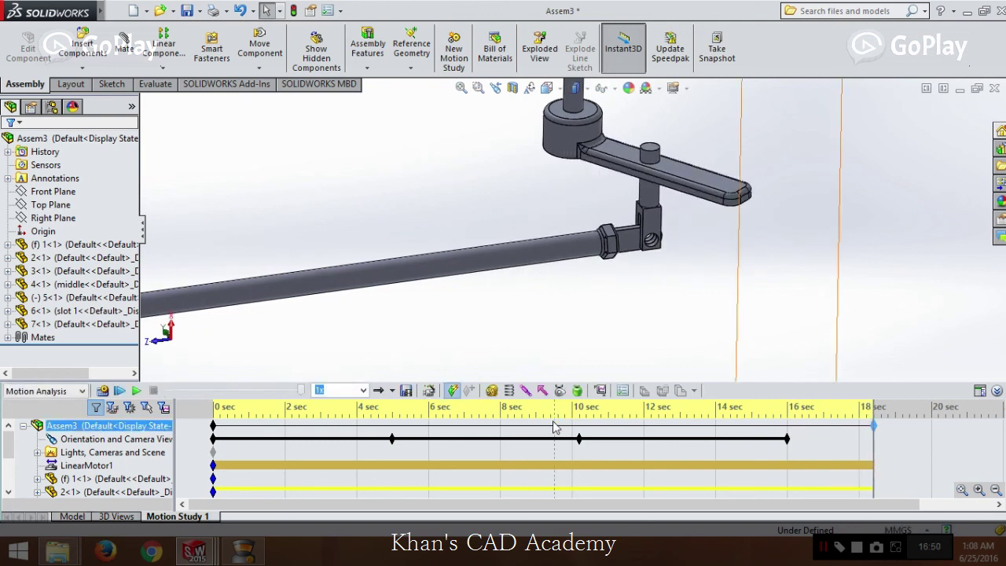
Step: Save the entire animation as the AVI file Assem3 in Project 3, using Microsoft Video 1 compression at quality 85
{"action": "left_click", "coordinate": [406, 390]}
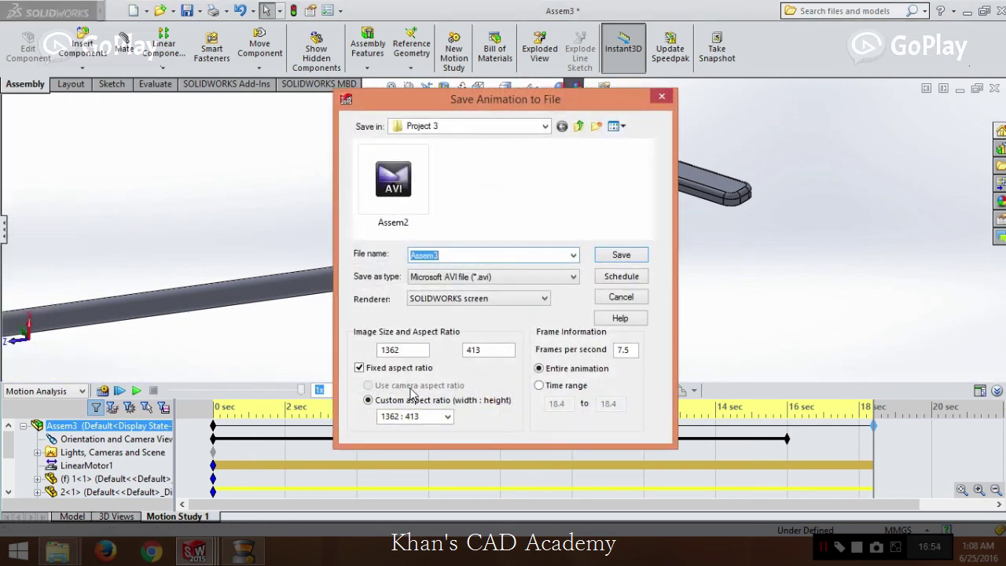
{"action": "left_click", "coordinate": [615, 258]}
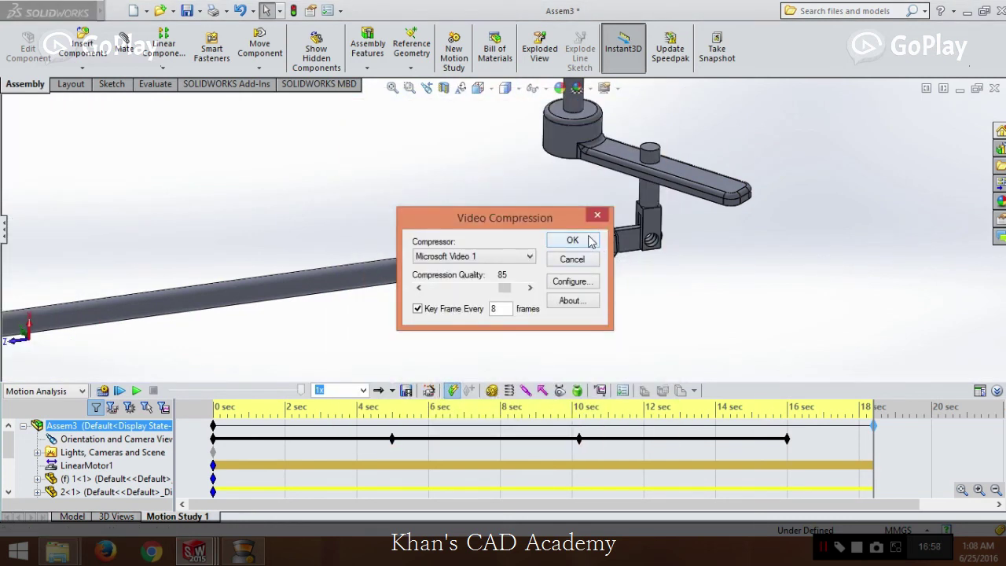
{"action": "left_click", "coordinate": [591, 241]}
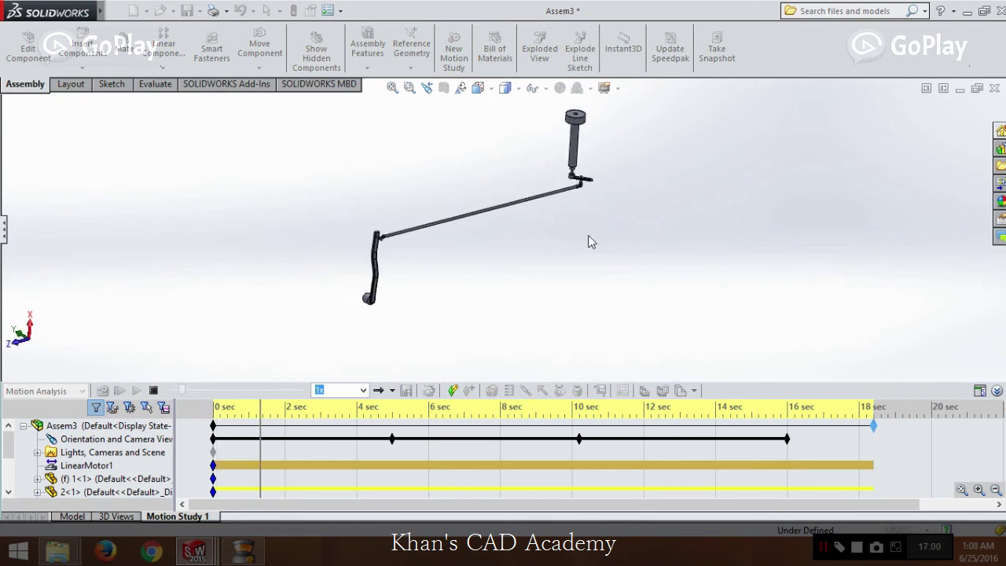